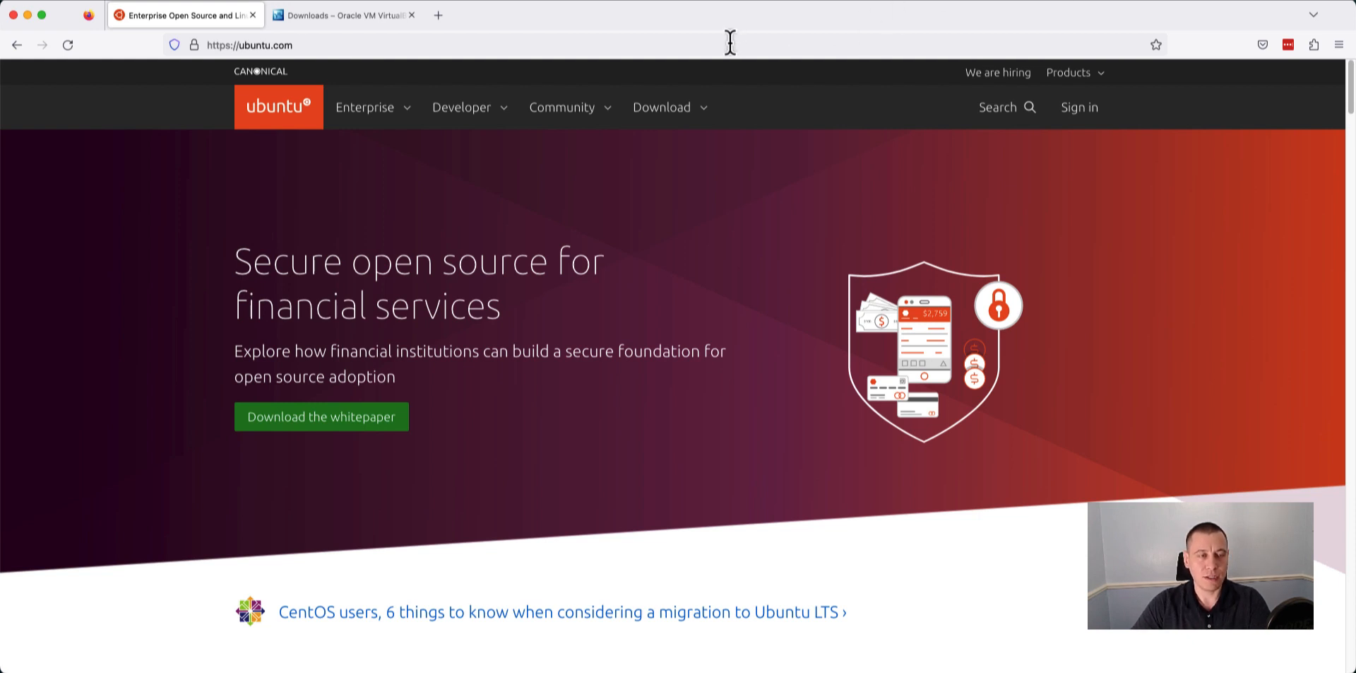
Look over the VirtualBox downloads page for the platform packages and return to the Ubuntu site.
{"action": "left_click", "coordinate": [346, 15]}
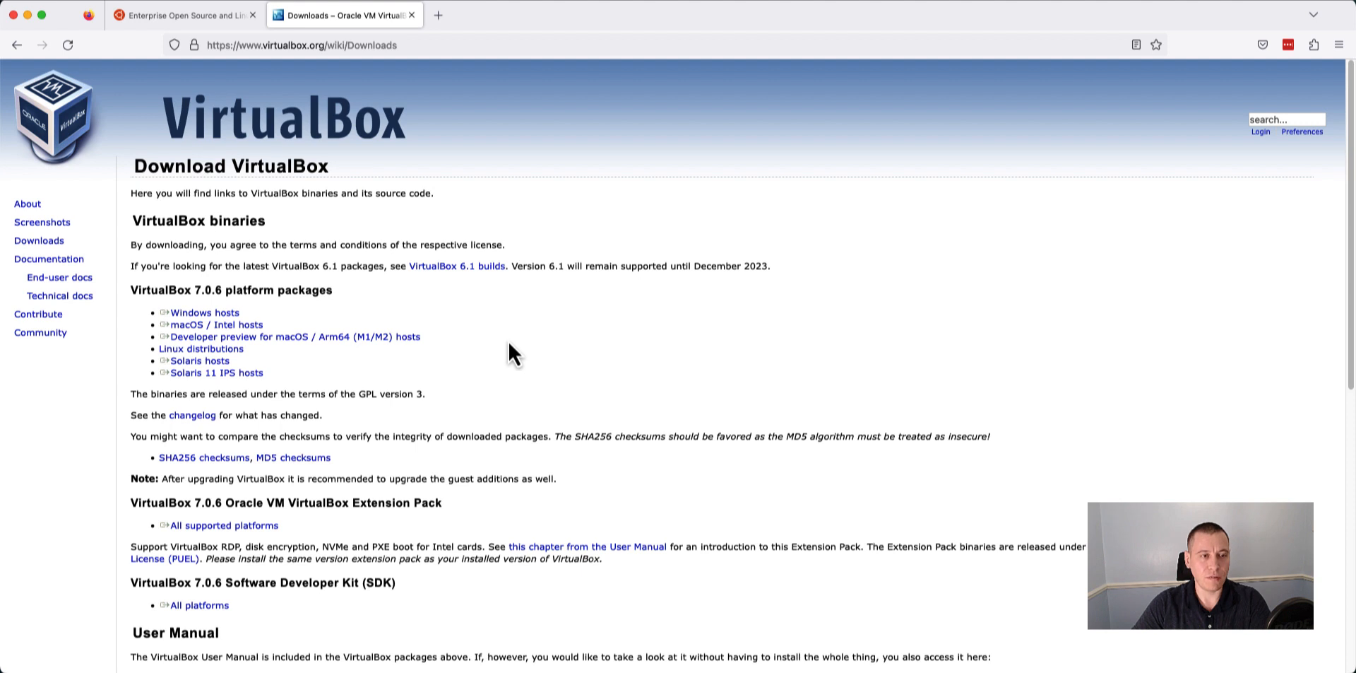
{"action": "left_click", "coordinate": [198, 15]}
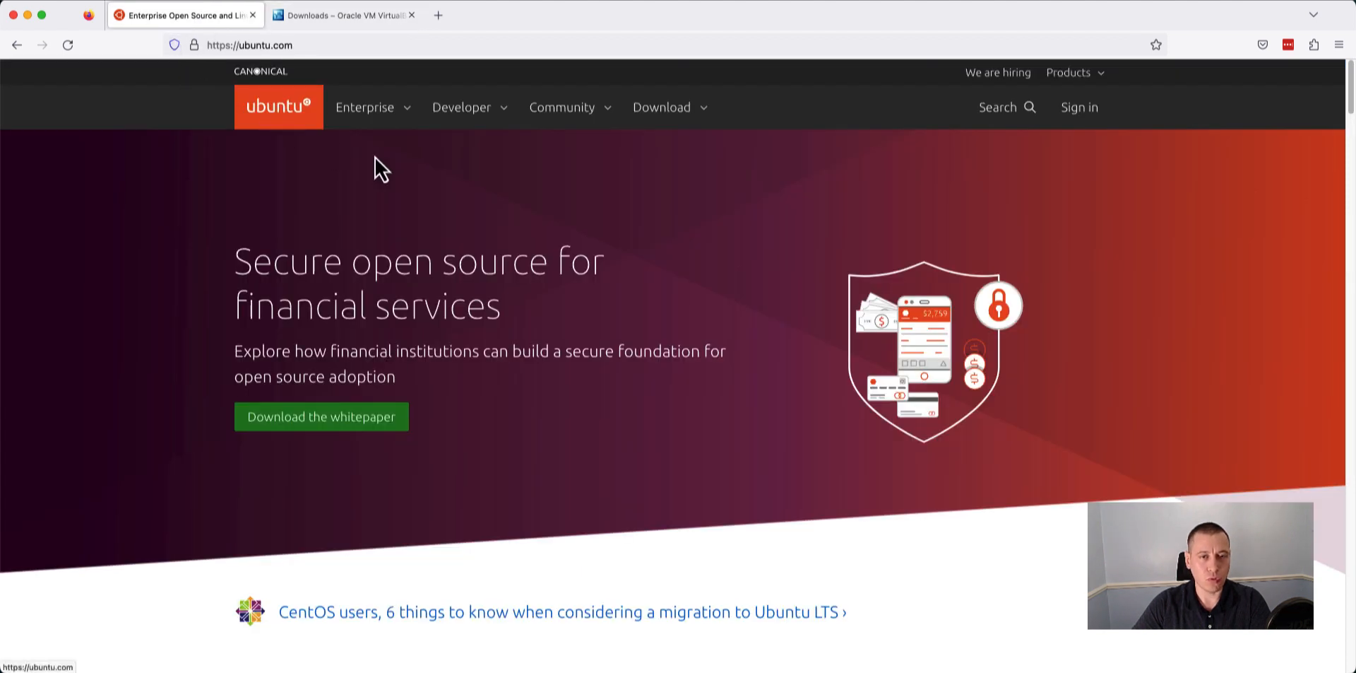
Start downloading Ubuntu Desktop 22.04 LTS from the Ubuntu site and cancel the running download.
{"action": "left_click", "coordinate": [668, 118]}
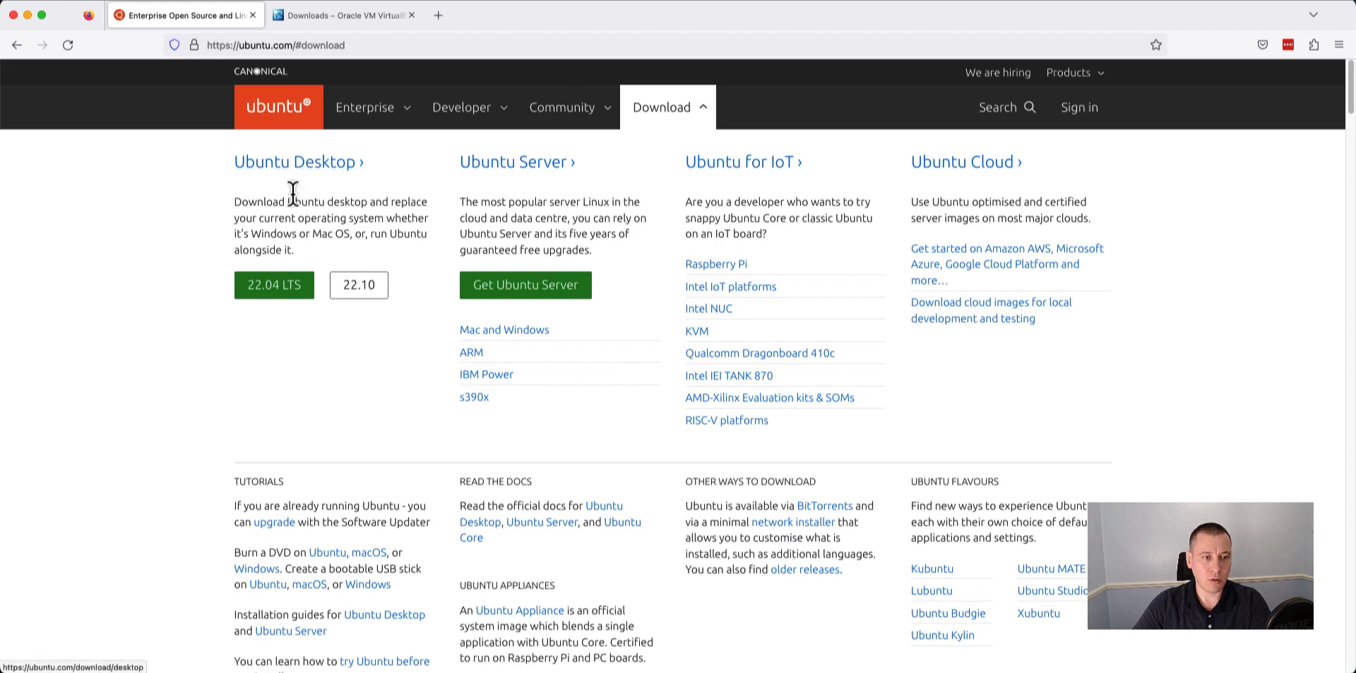
{"action": "left_click", "coordinate": [272, 289]}
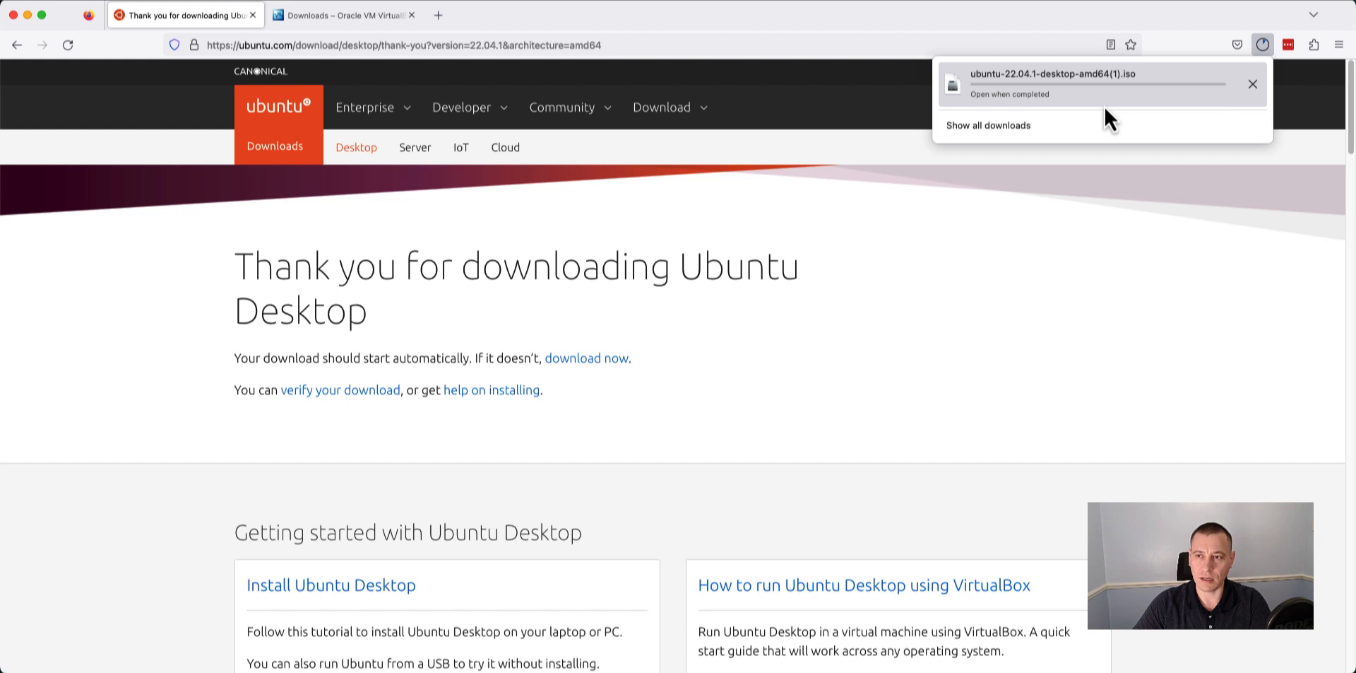
{"action": "left_click", "coordinate": [1252, 85]}
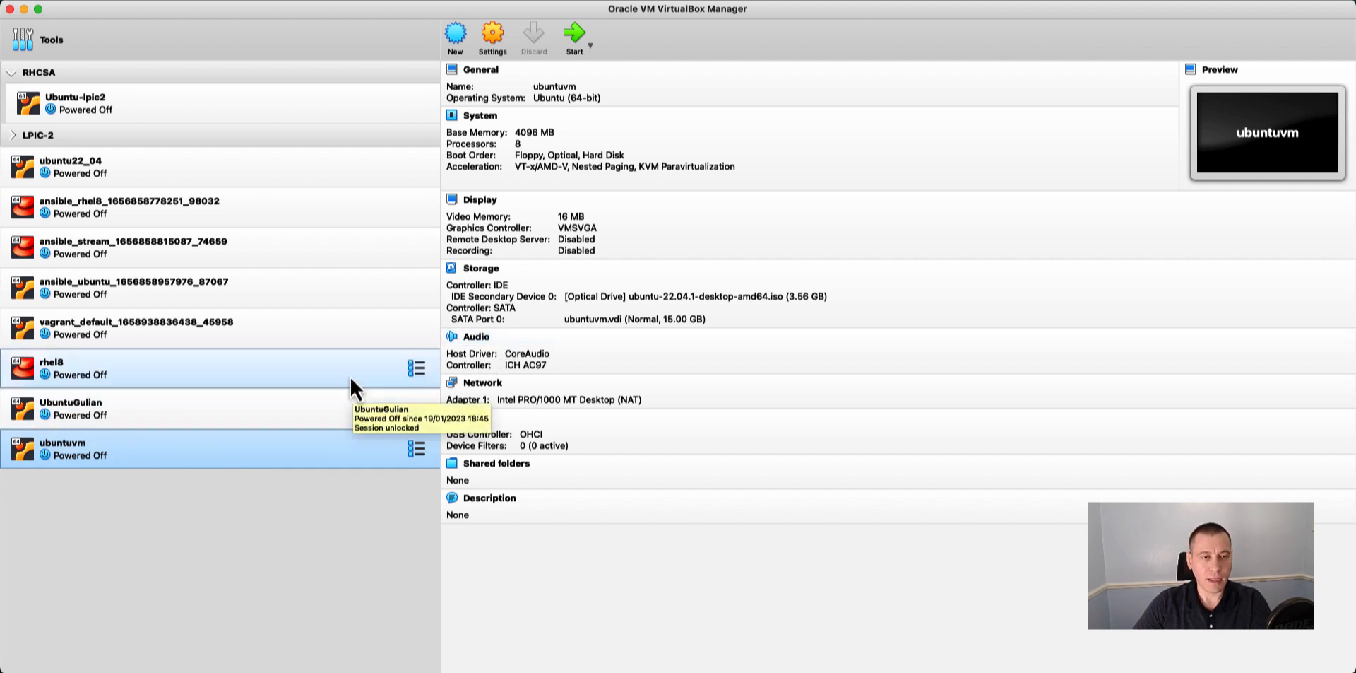
Switch to VirtualBox Manager and begin a new virtual machine named ubuntu2 with type Linux and version Ubuntu (64-bit).
{"action": "left_click", "coordinate": [458, 36]}
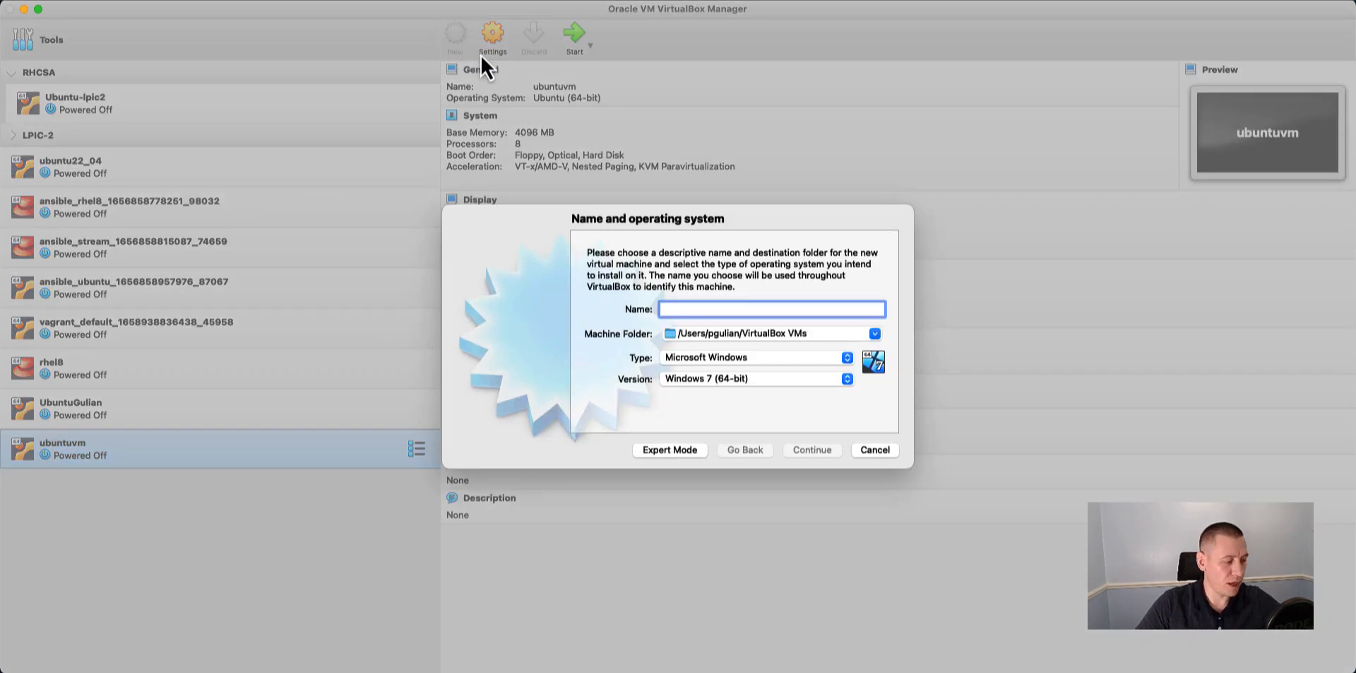
{"action": "type", "text": "ubun"}
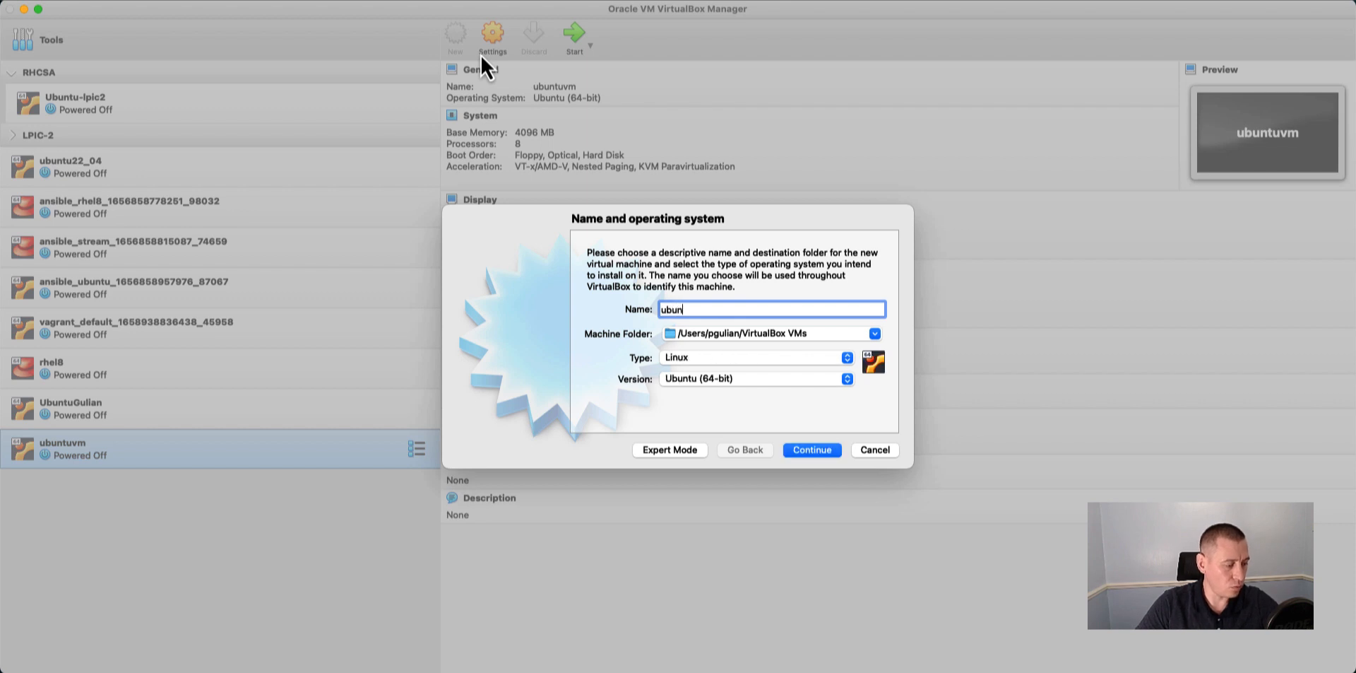
{"action": "type", "text": "tu2"}
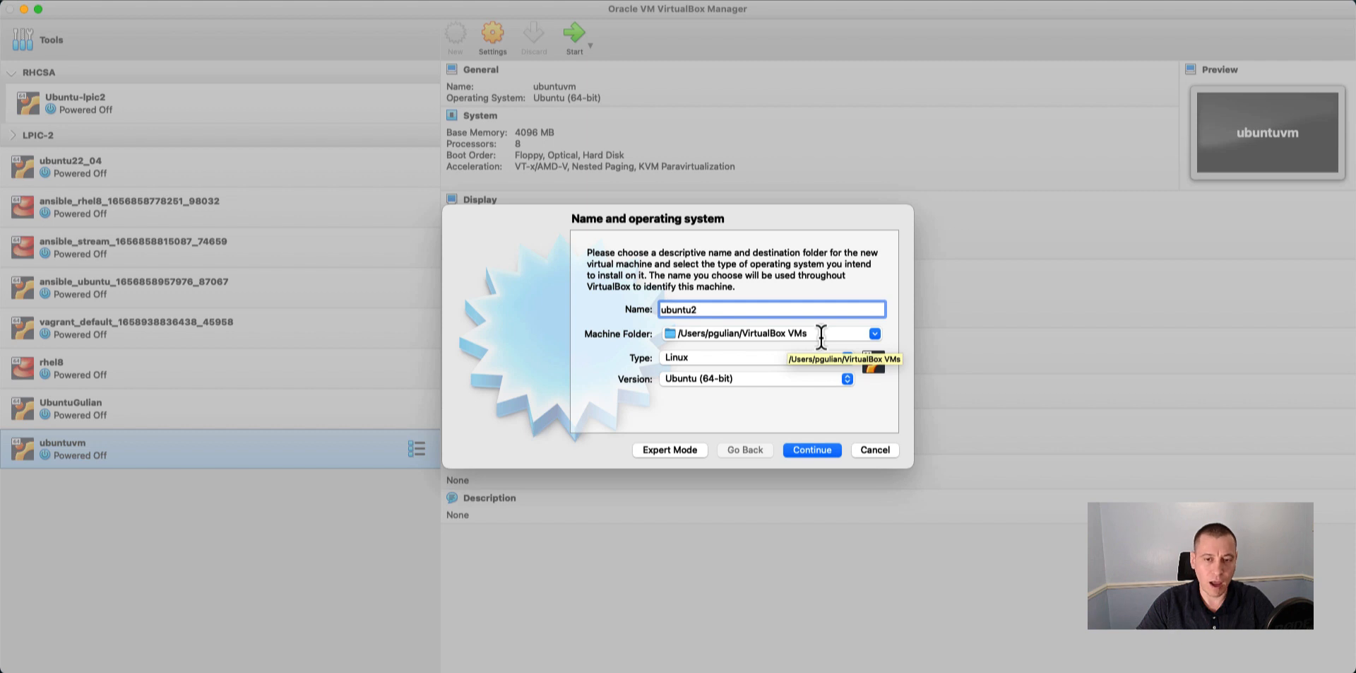
{"action": "left_click", "coordinate": [719, 359]}
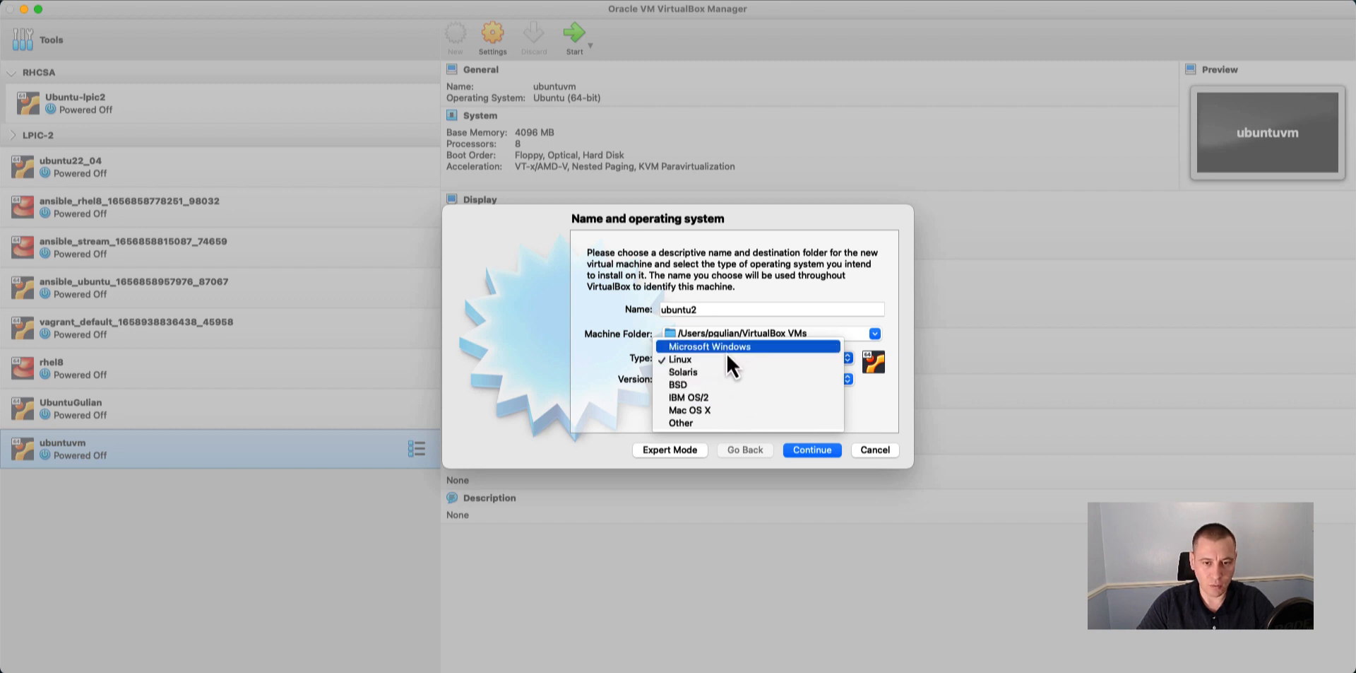
{"action": "left_click", "coordinate": [710, 362]}
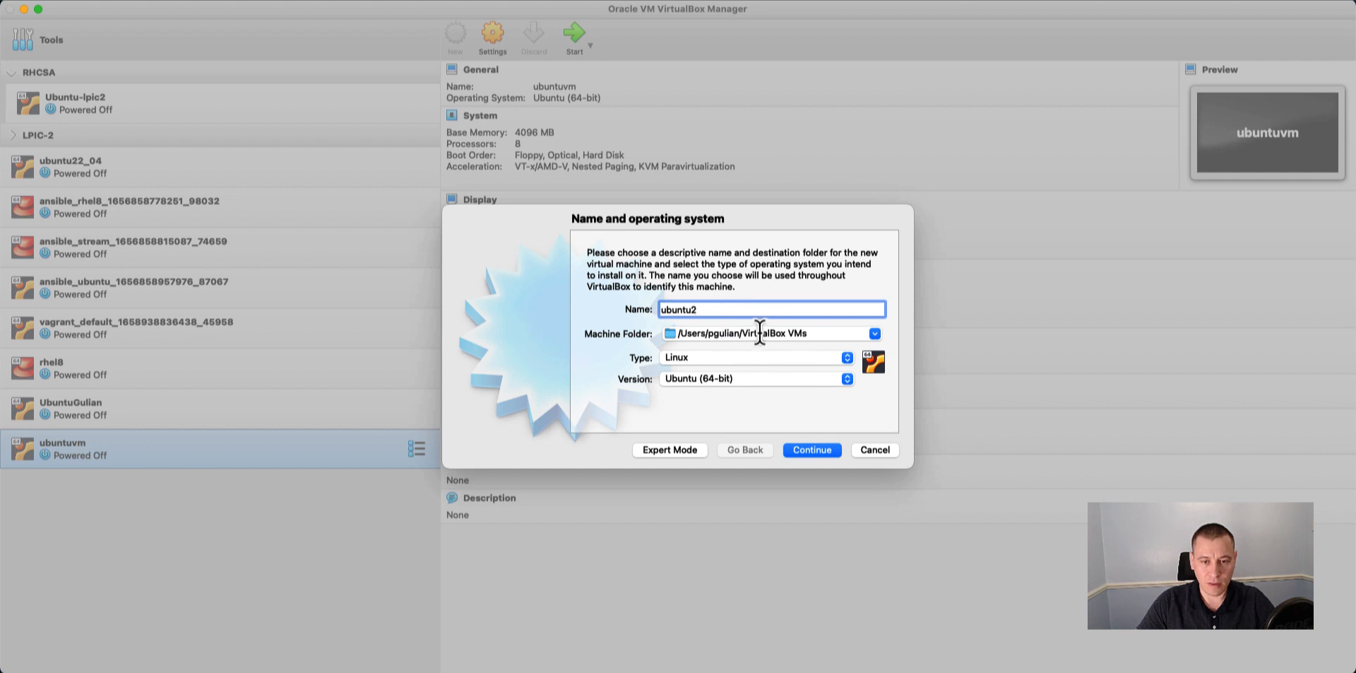
{"action": "left_click", "coordinate": [811, 453]}
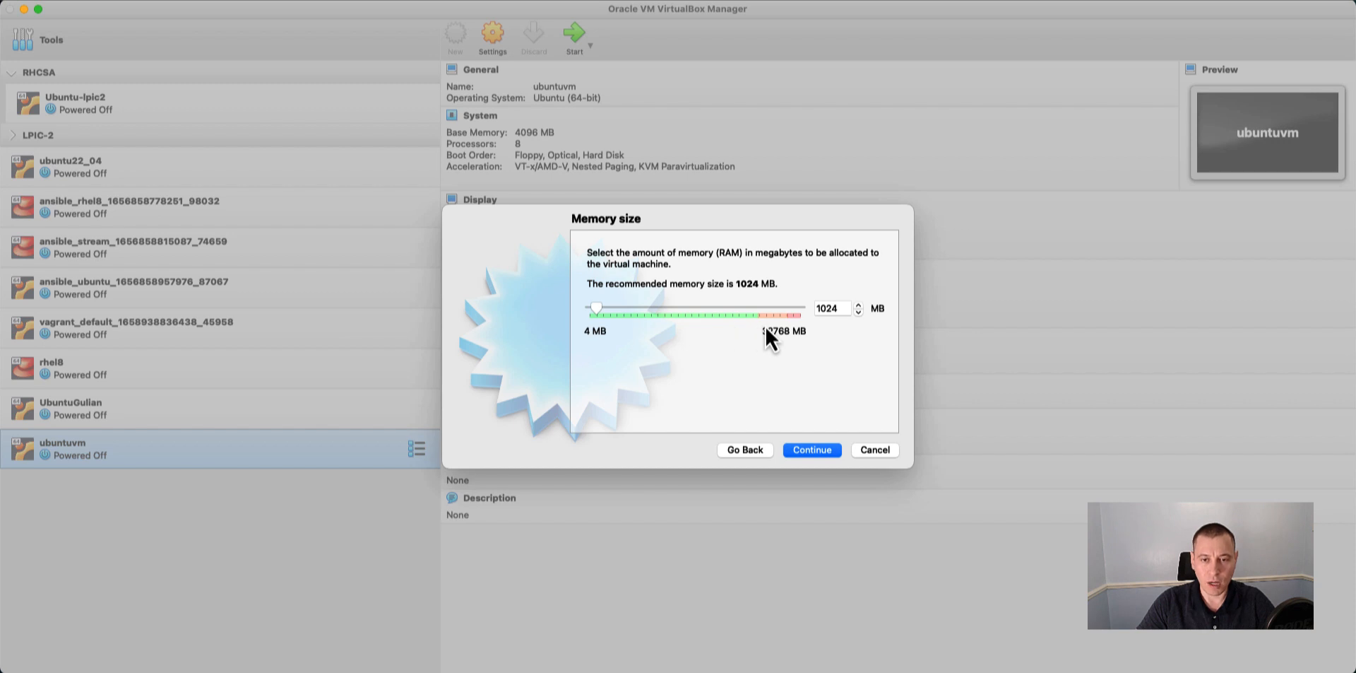
Set the new virtual machine's memory size to 4096 MB and accept it.
{"action": "left_click", "coordinate": [820, 308]}
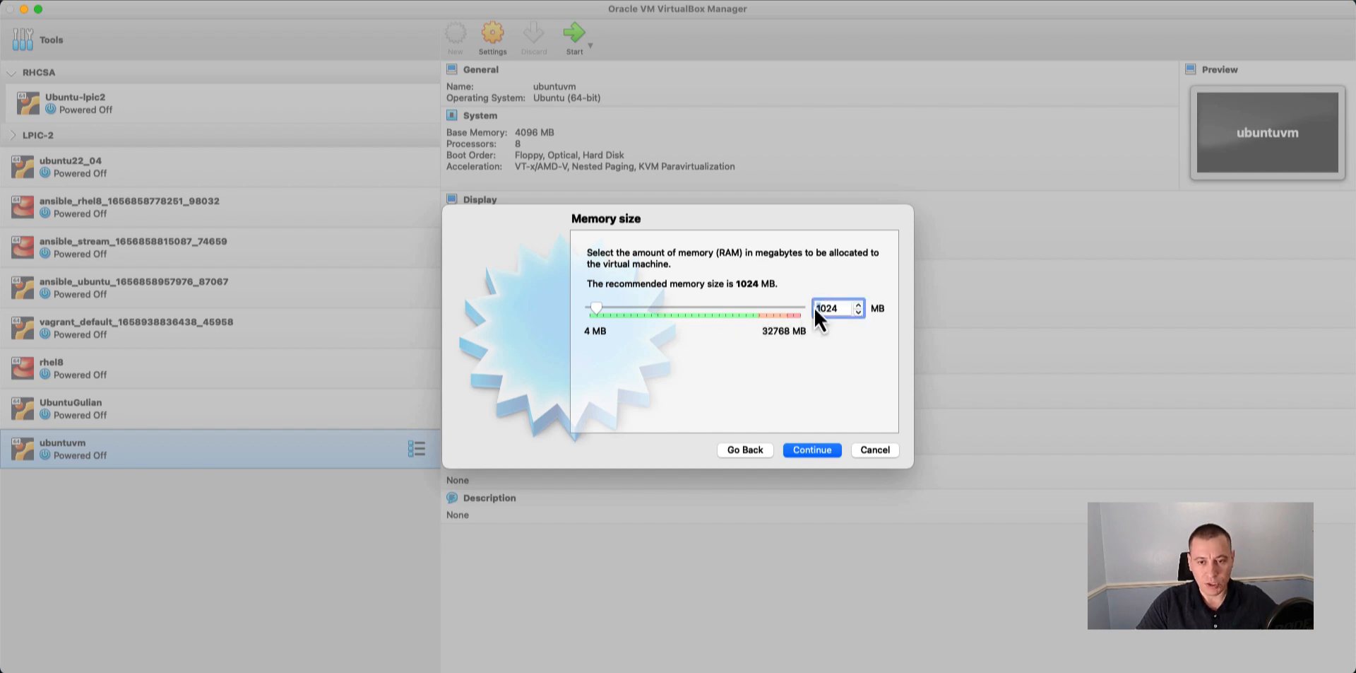
{"action": "key", "text": "BackSpace"}
{"action": "type", "text": "4"}
{"action": "left_click_drag", "start_coordinate": [822, 309], "coordinate": [846, 309]}
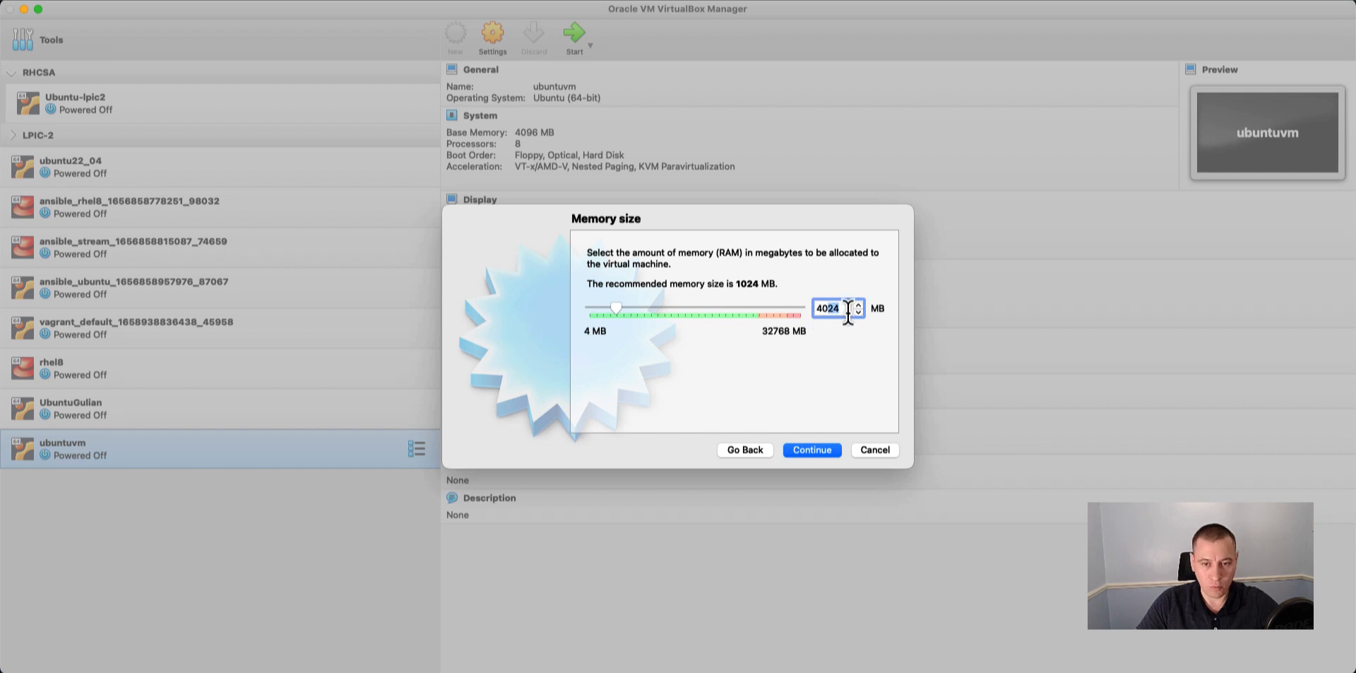
{"action": "type", "text": "09"}
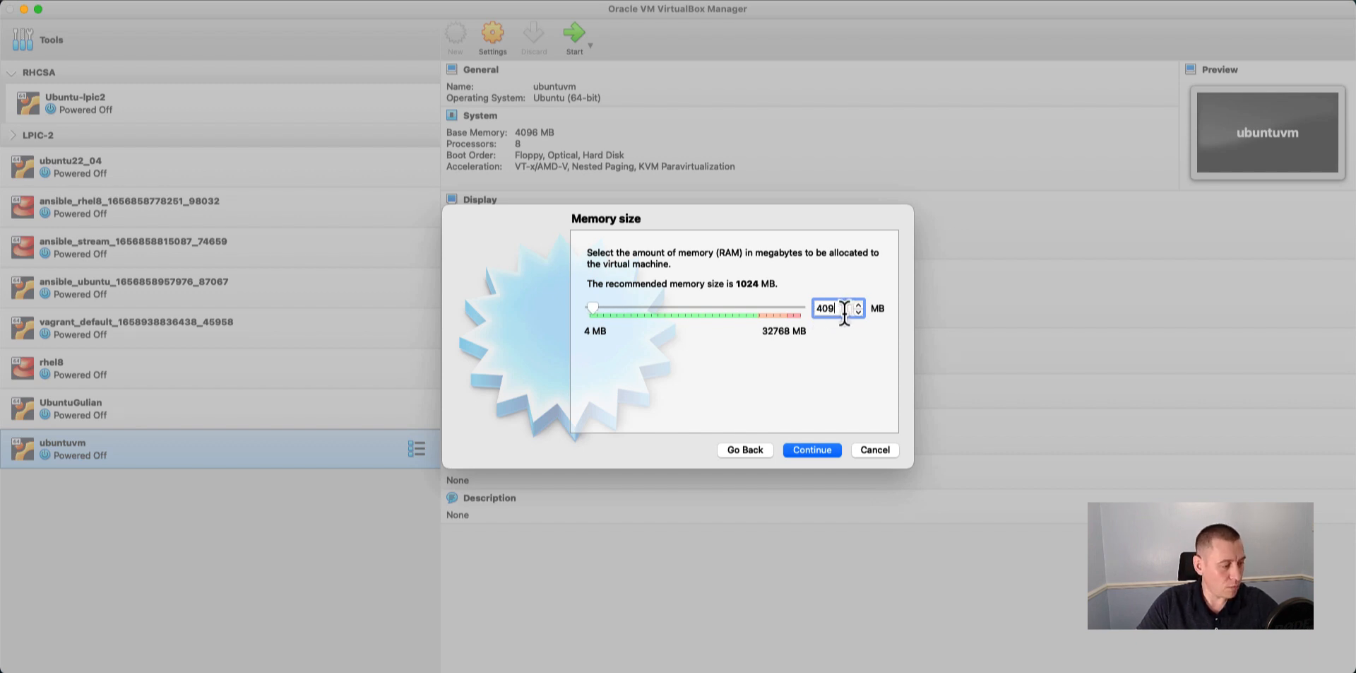
{"action": "type", "text": "6"}
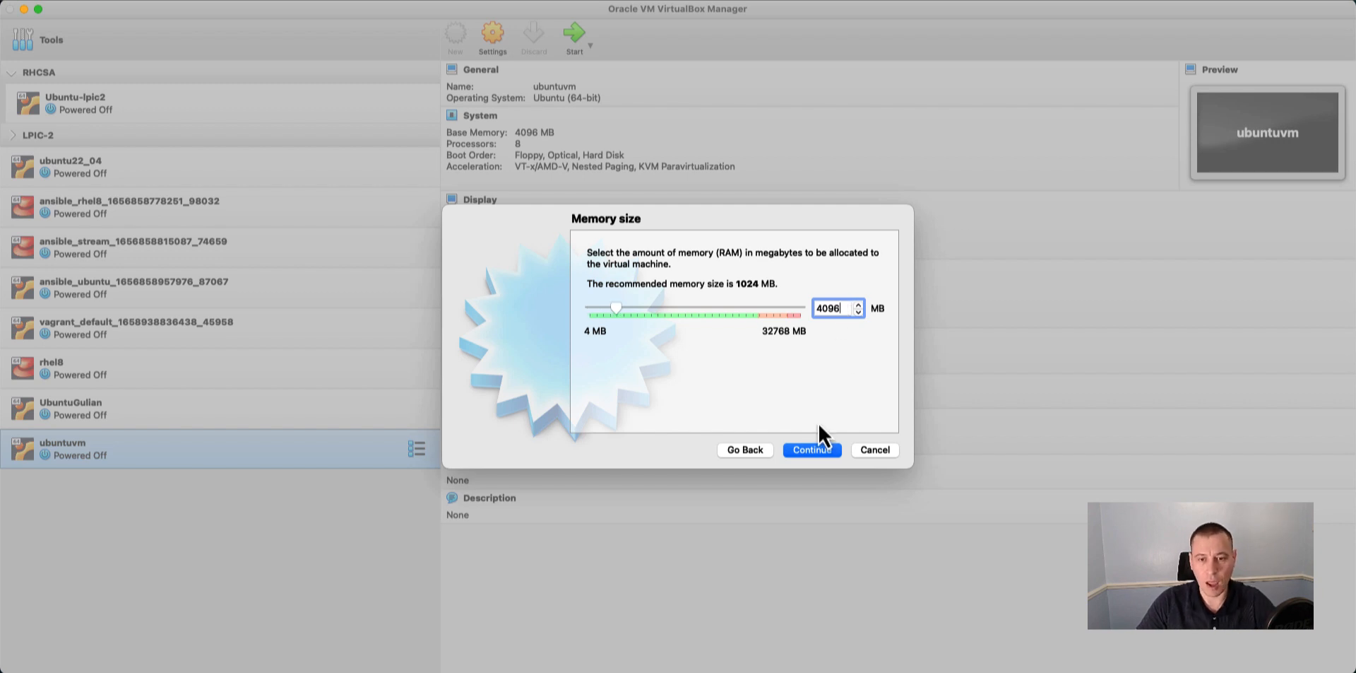
{"action": "left_click", "coordinate": [812, 453]}
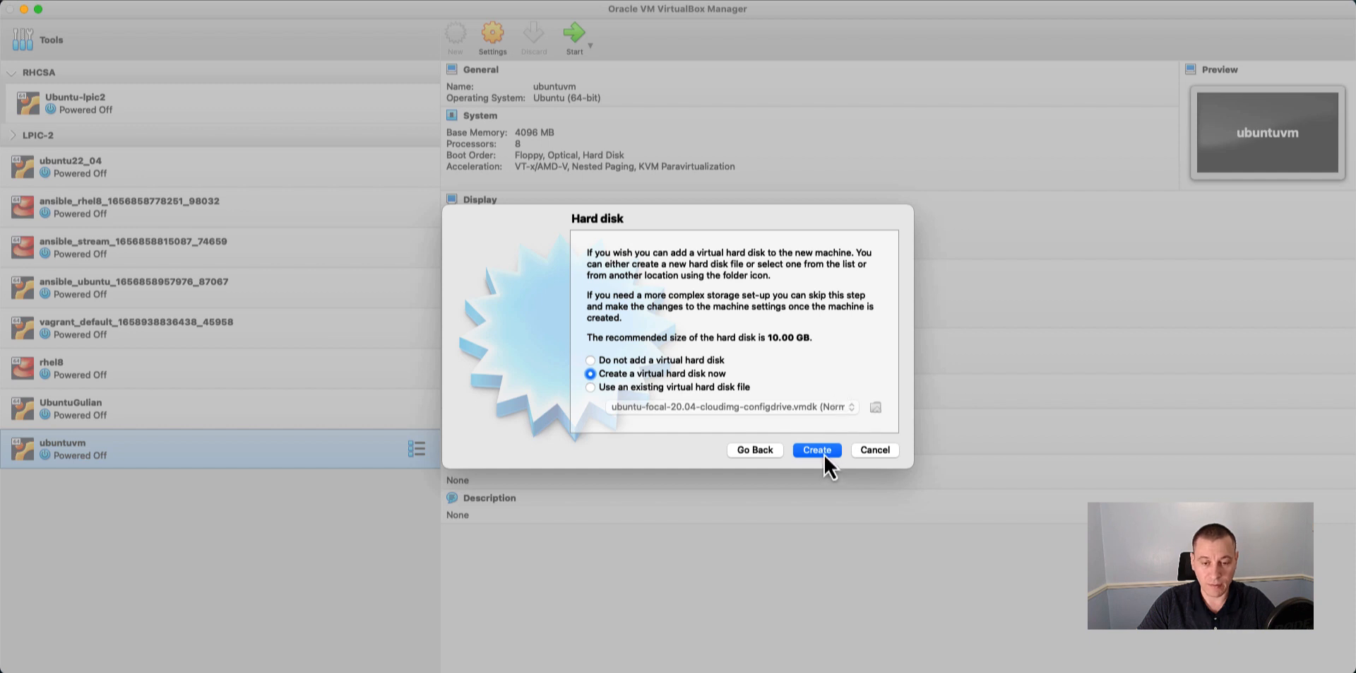
Create a new dynamically allocated VDI virtual hard disk of 15 GB for ubuntu2.
{"action": "left_click", "coordinate": [819, 450]}
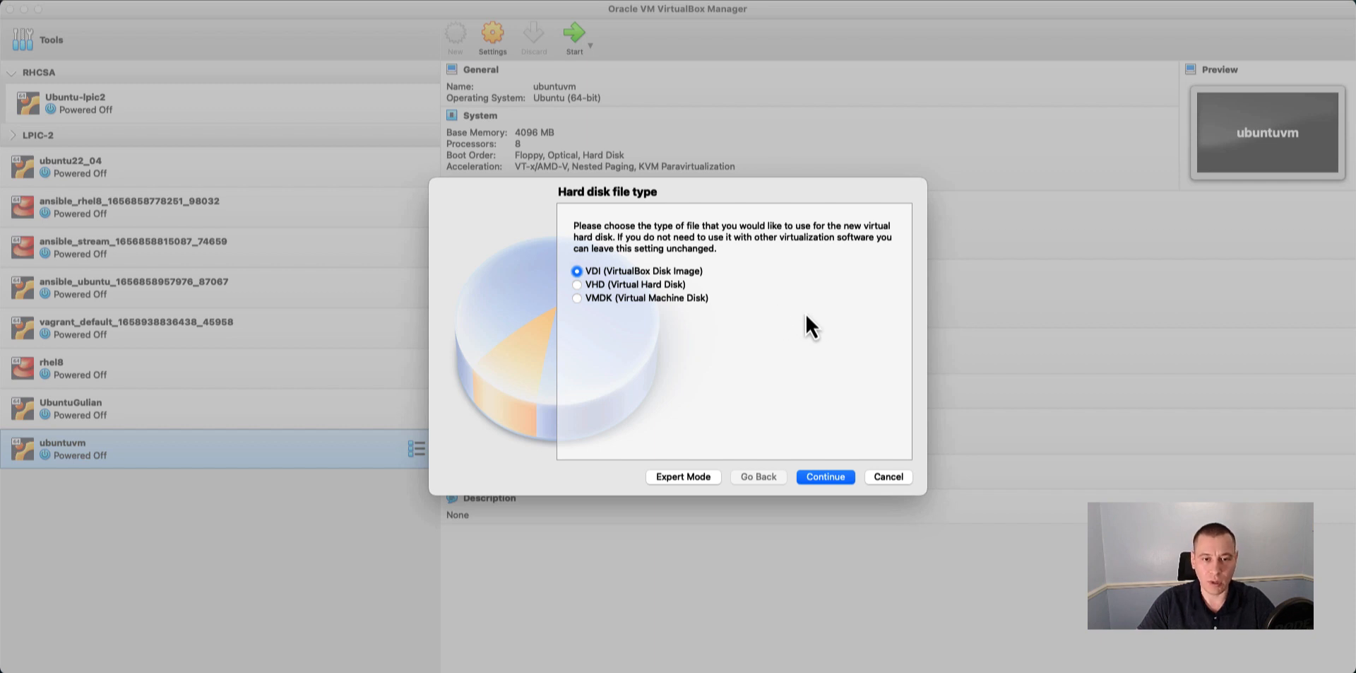
{"action": "left_click", "coordinate": [825, 477]}
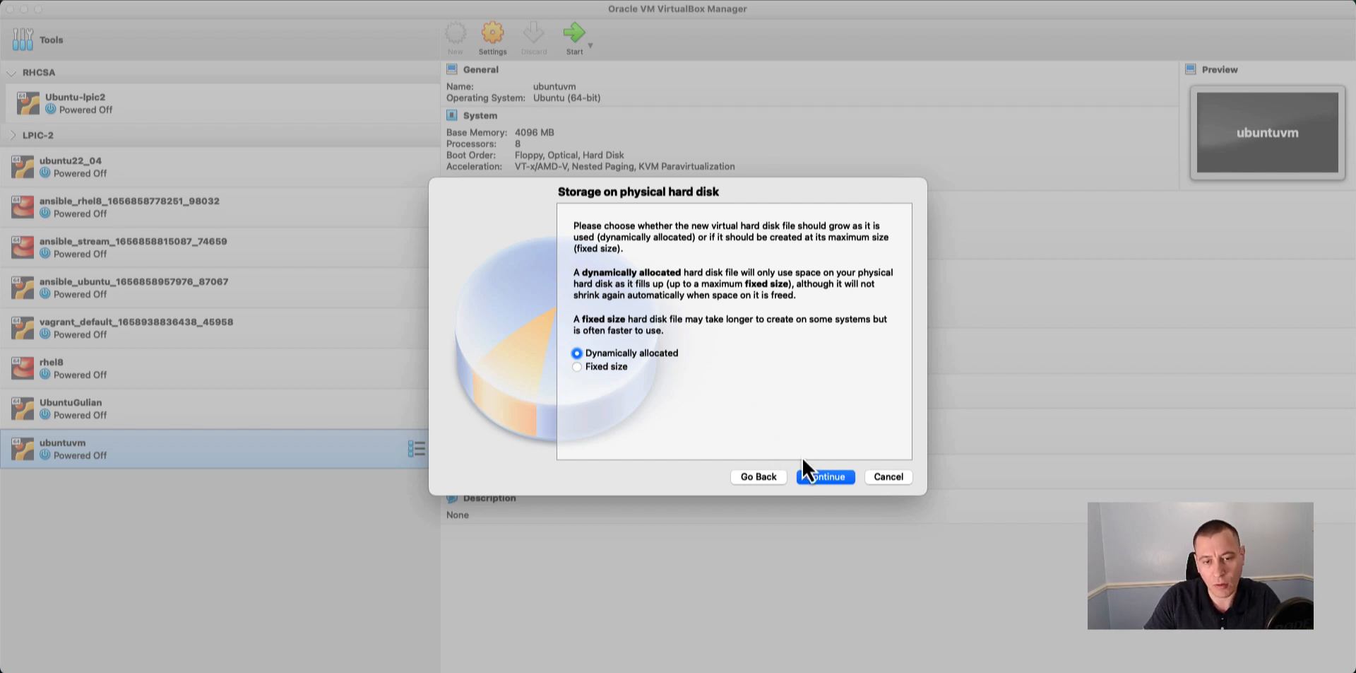
{"action": "left_click", "coordinate": [825, 476]}
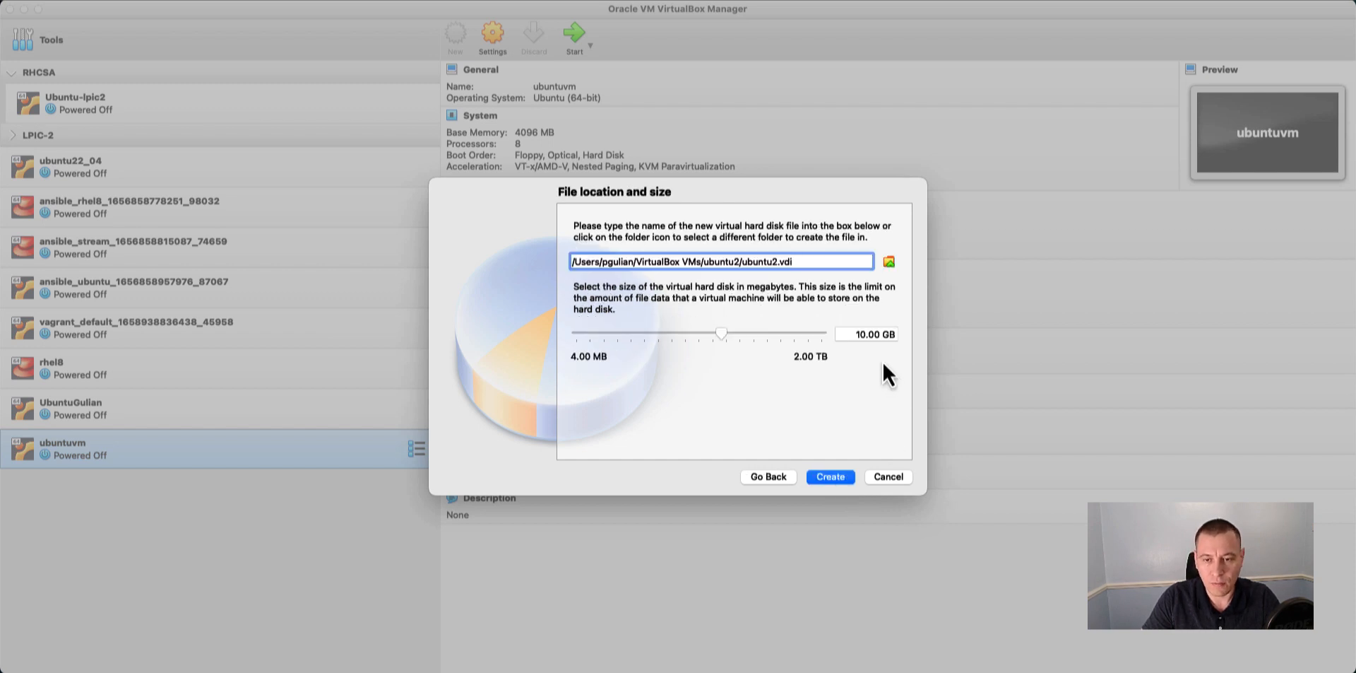
{"action": "left_click", "coordinate": [862, 334]}
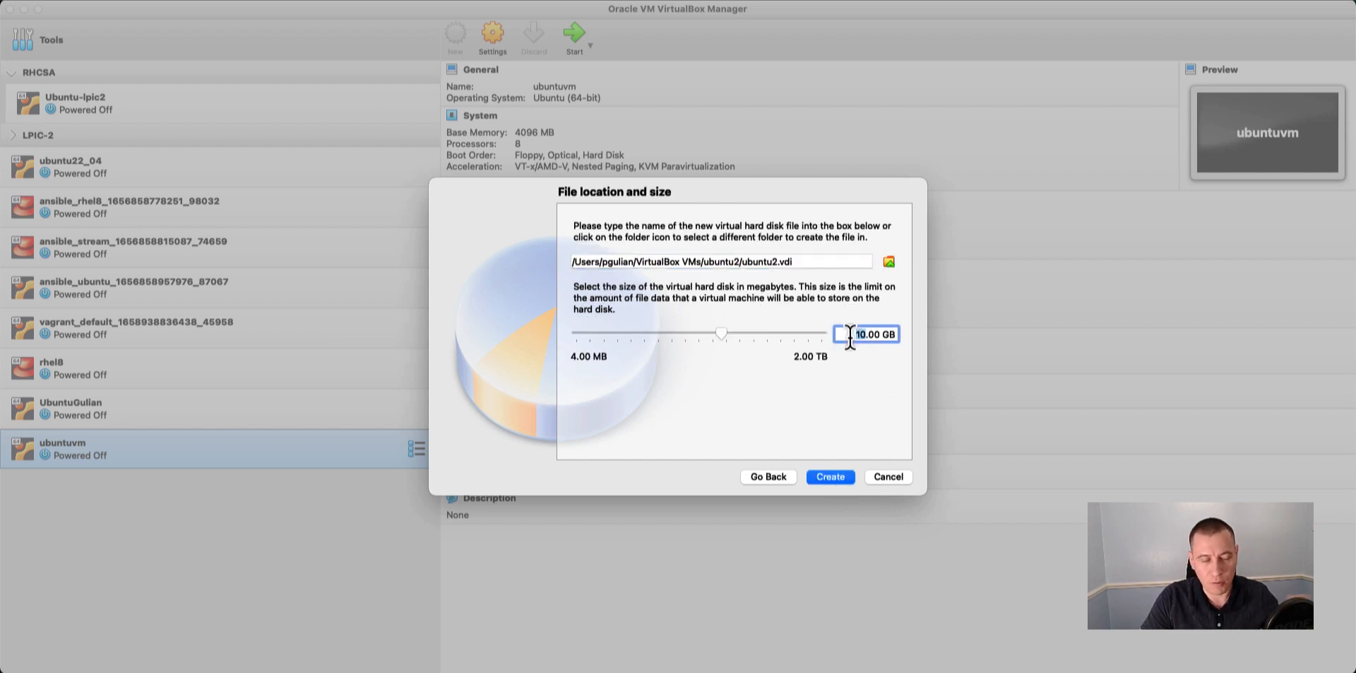
{"action": "type", "text": "1"}
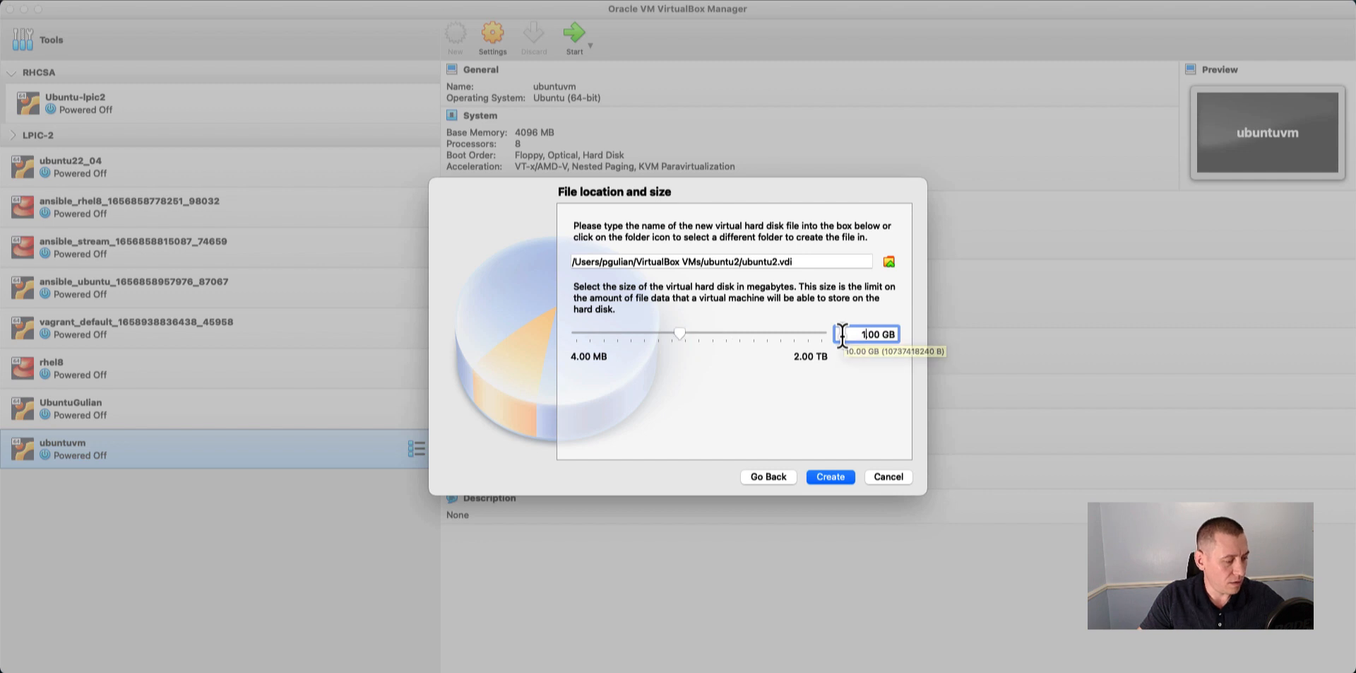
{"action": "type", "text": "5"}
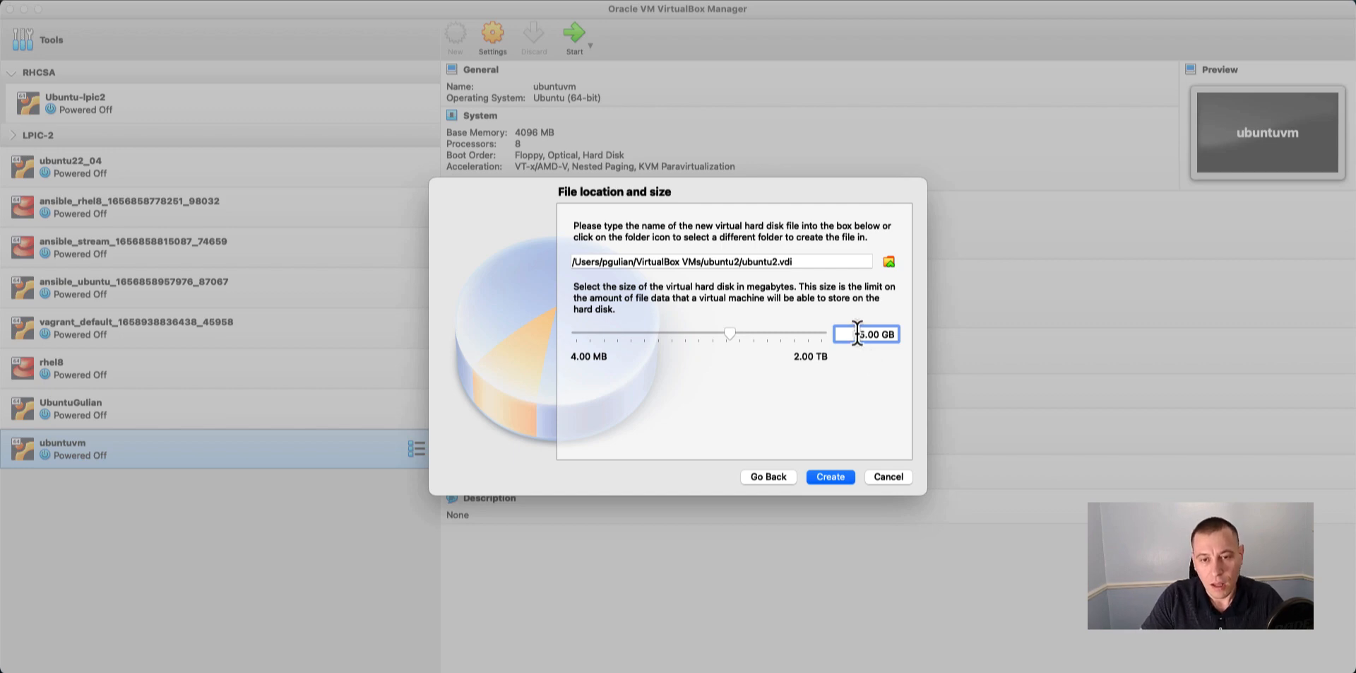
{"action": "left_click", "coordinate": [837, 477]}
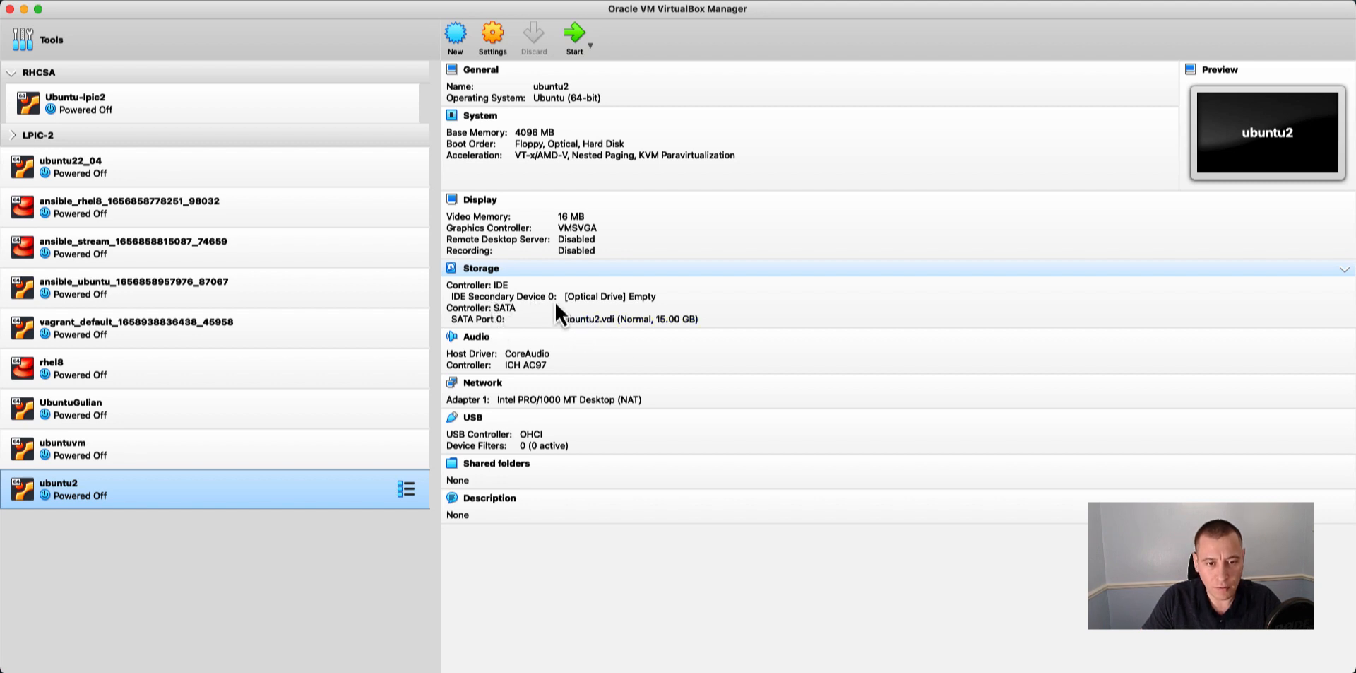
Insert the ubuntu-22.04.1-desktop-amd64.iso image into ubuntu2's empty optical drive.
{"action": "left_click", "coordinate": [643, 298]}
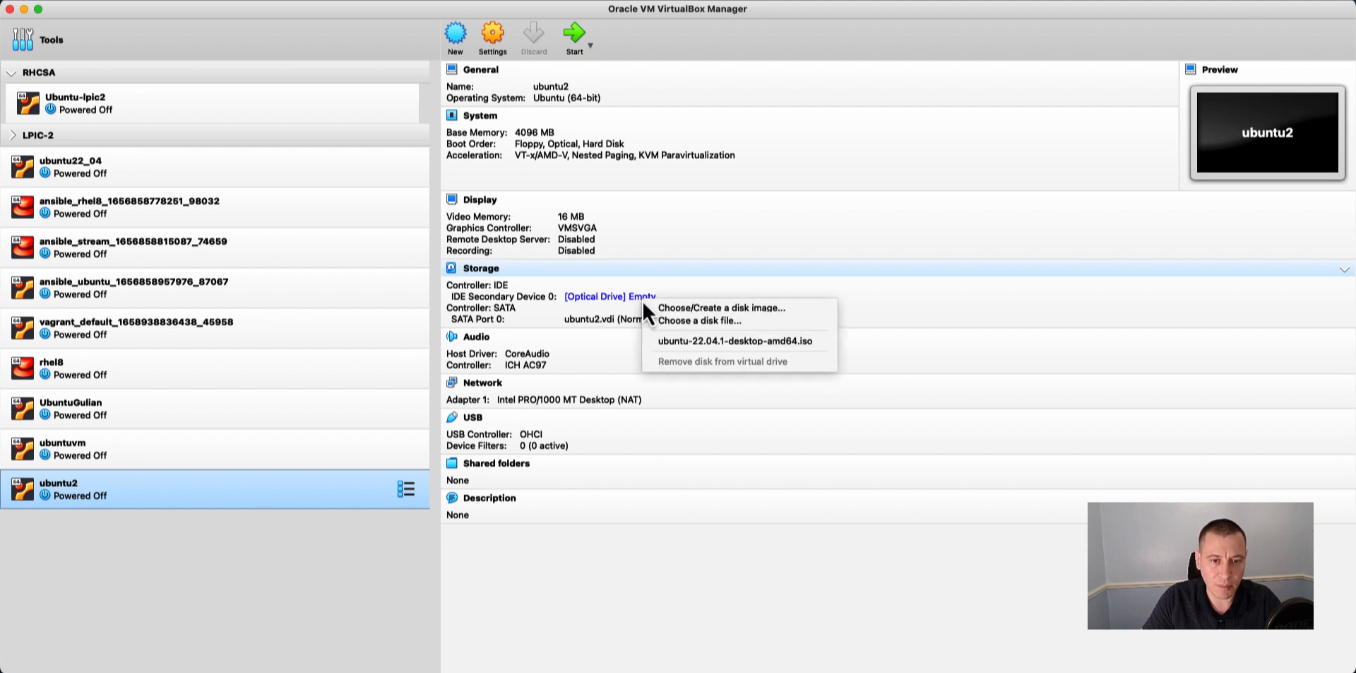
{"action": "left_click", "coordinate": [667, 343]}
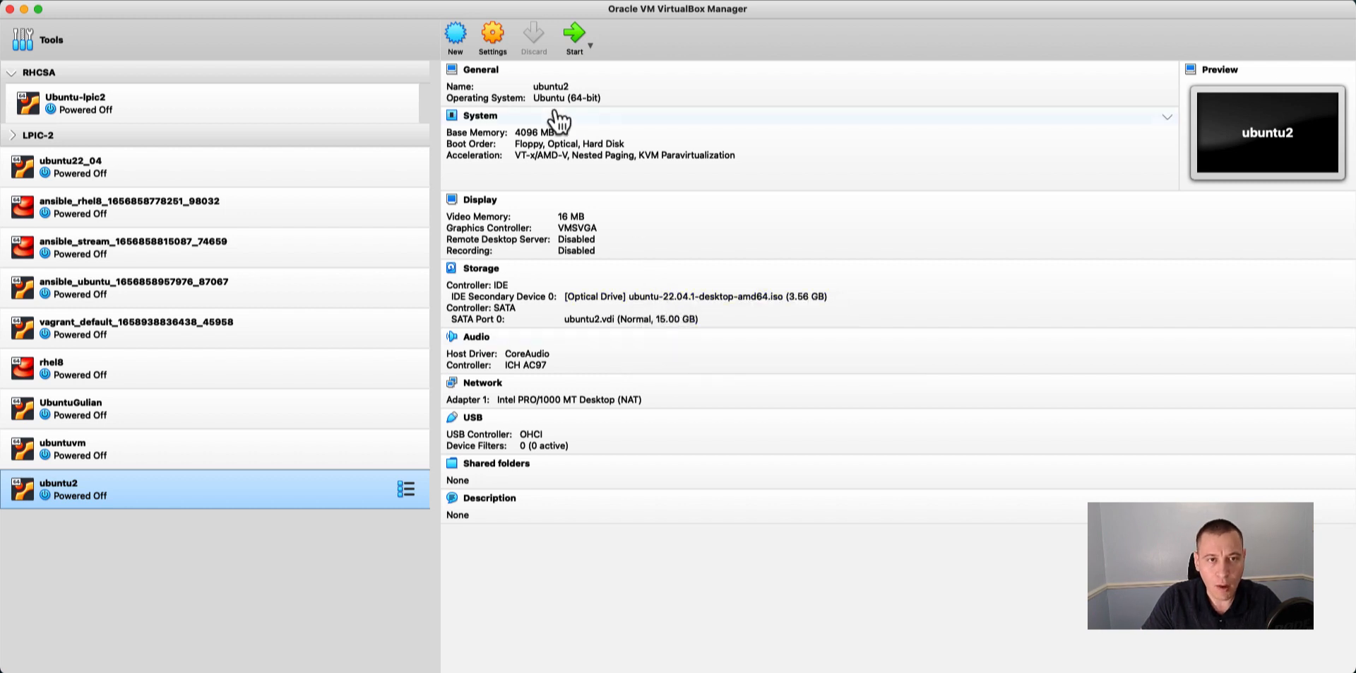
Set the number of processors for ubuntu2 to 8 in its system settings and save.
{"action": "left_click", "coordinate": [494, 37]}
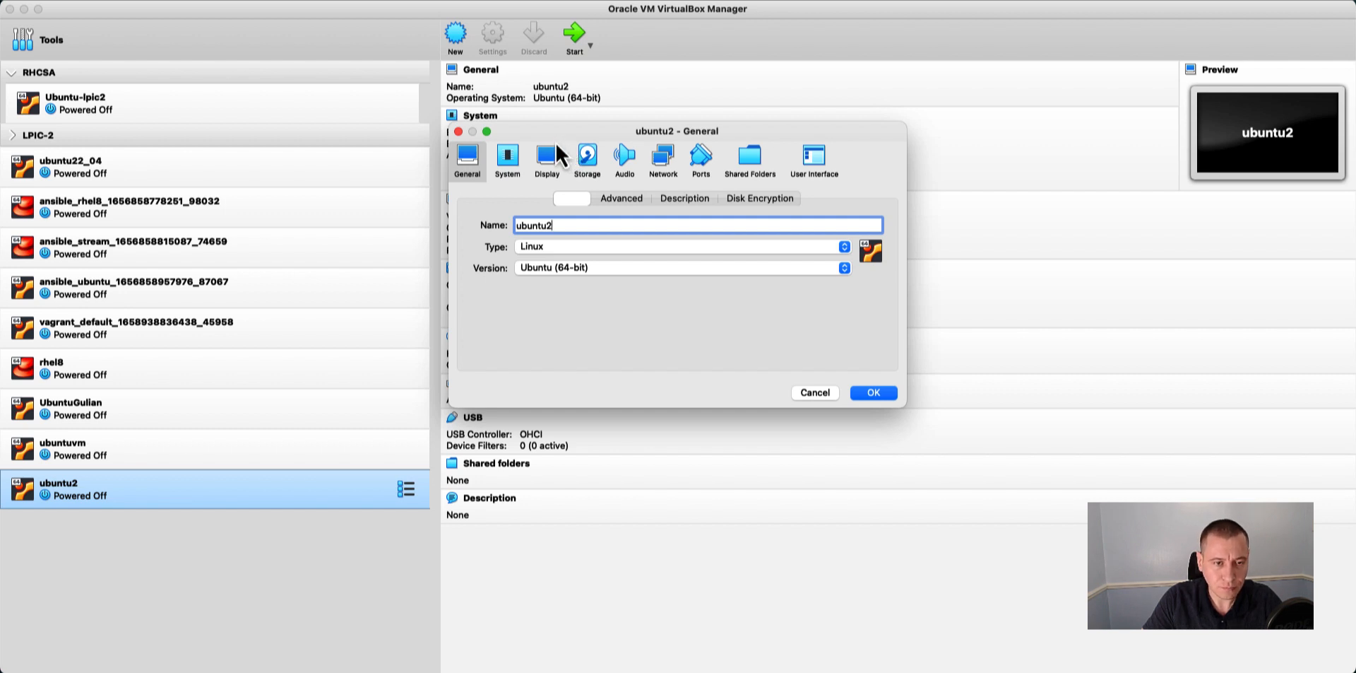
{"action": "left_click", "coordinate": [514, 165]}
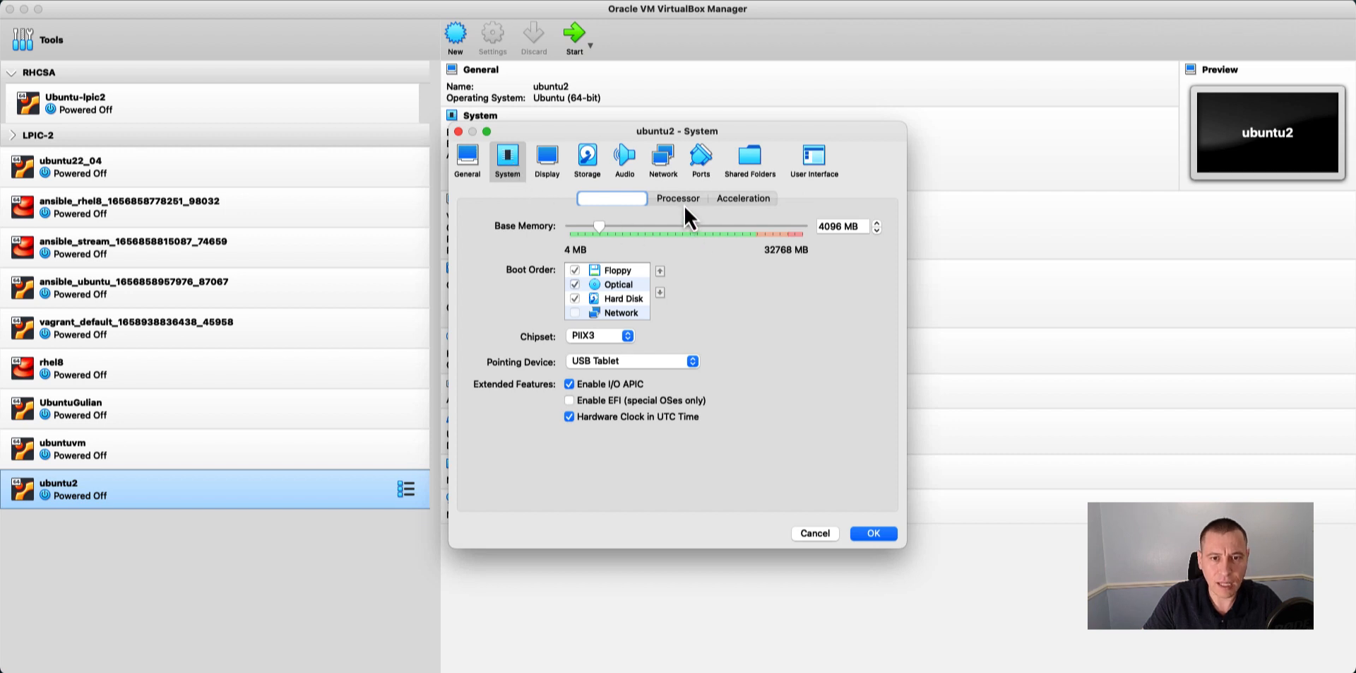
{"action": "left_click", "coordinate": [679, 199]}
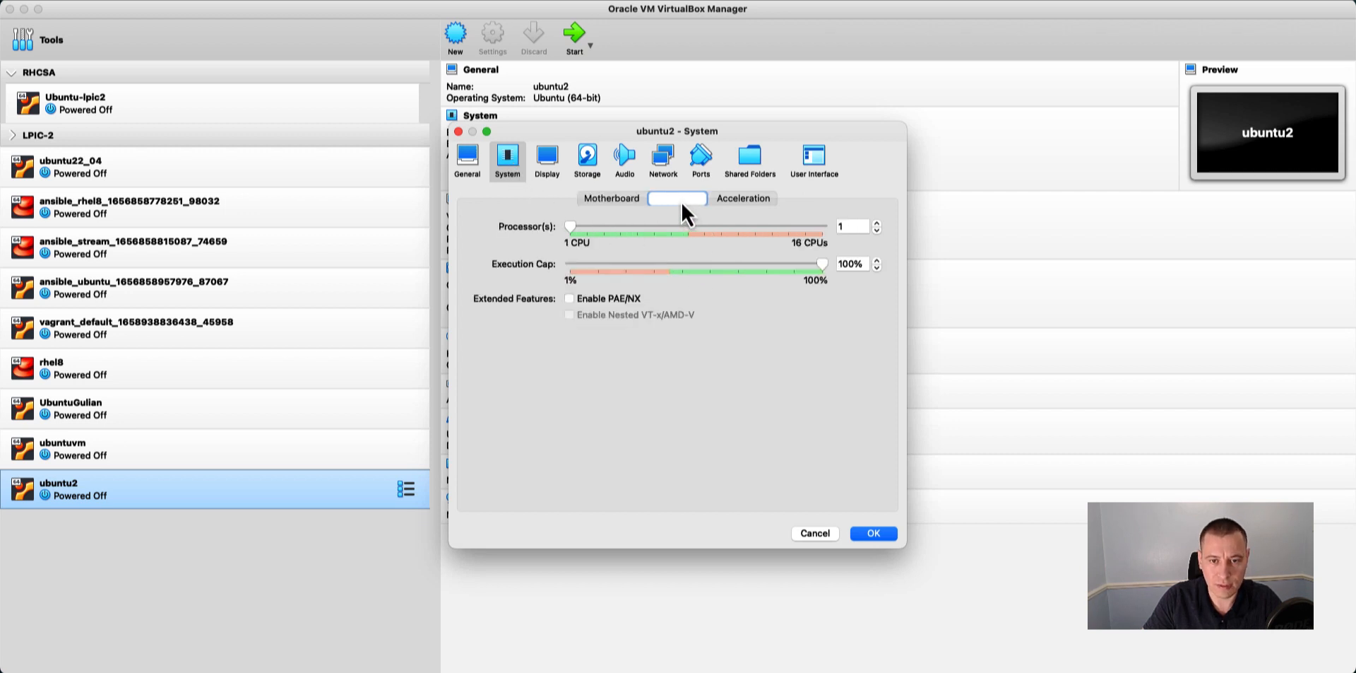
{"action": "double_click", "coordinate": [847, 227]}
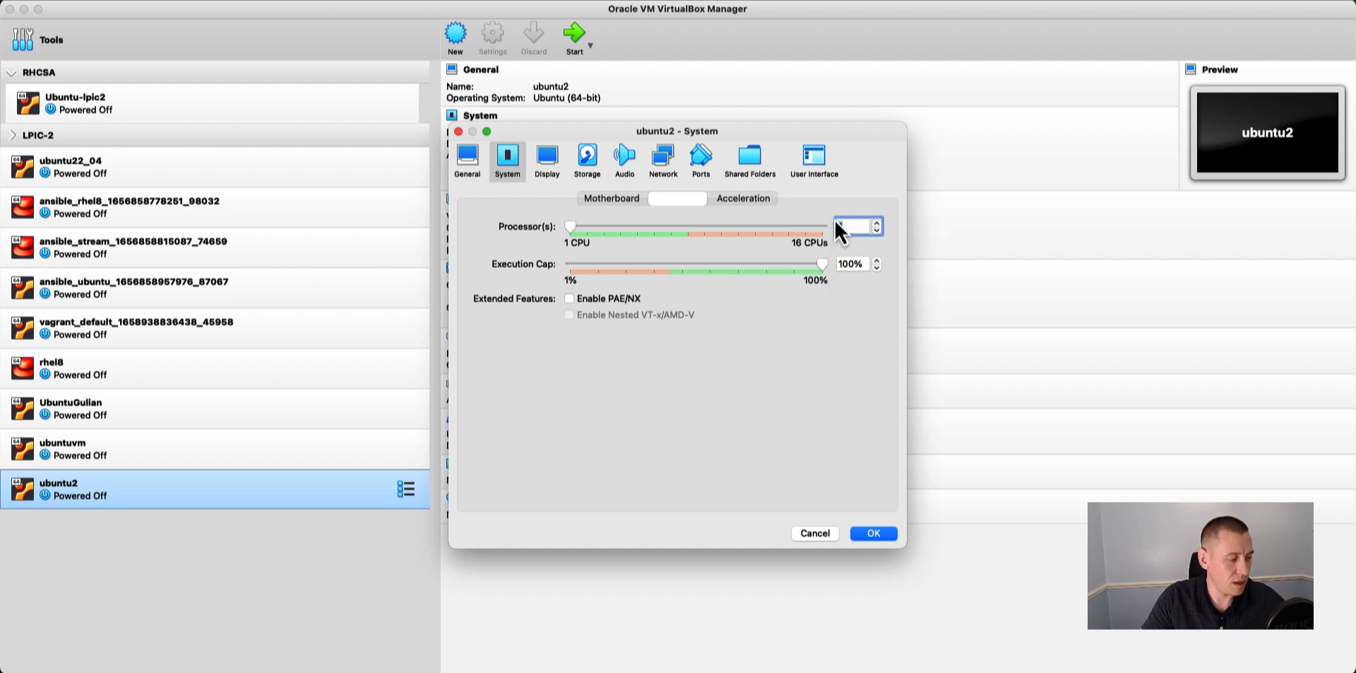
{"action": "type", "text": "8"}
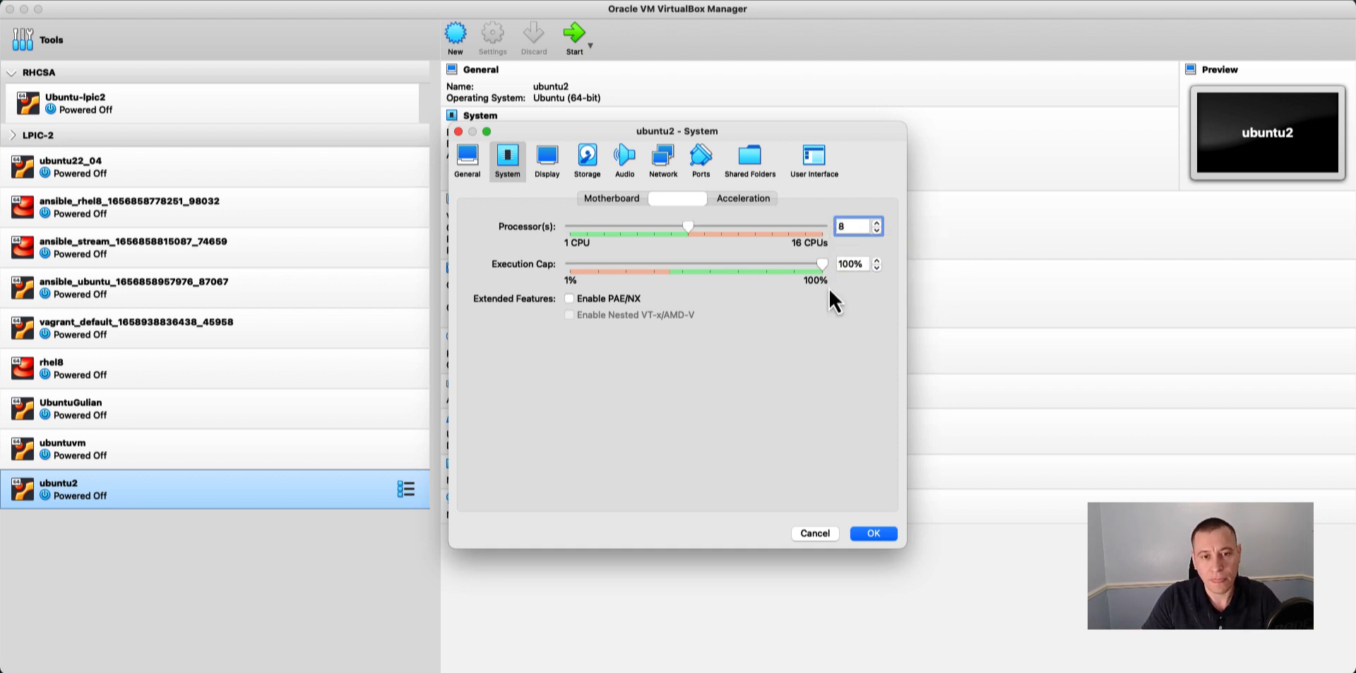
{"action": "left_click", "coordinate": [873, 532]}
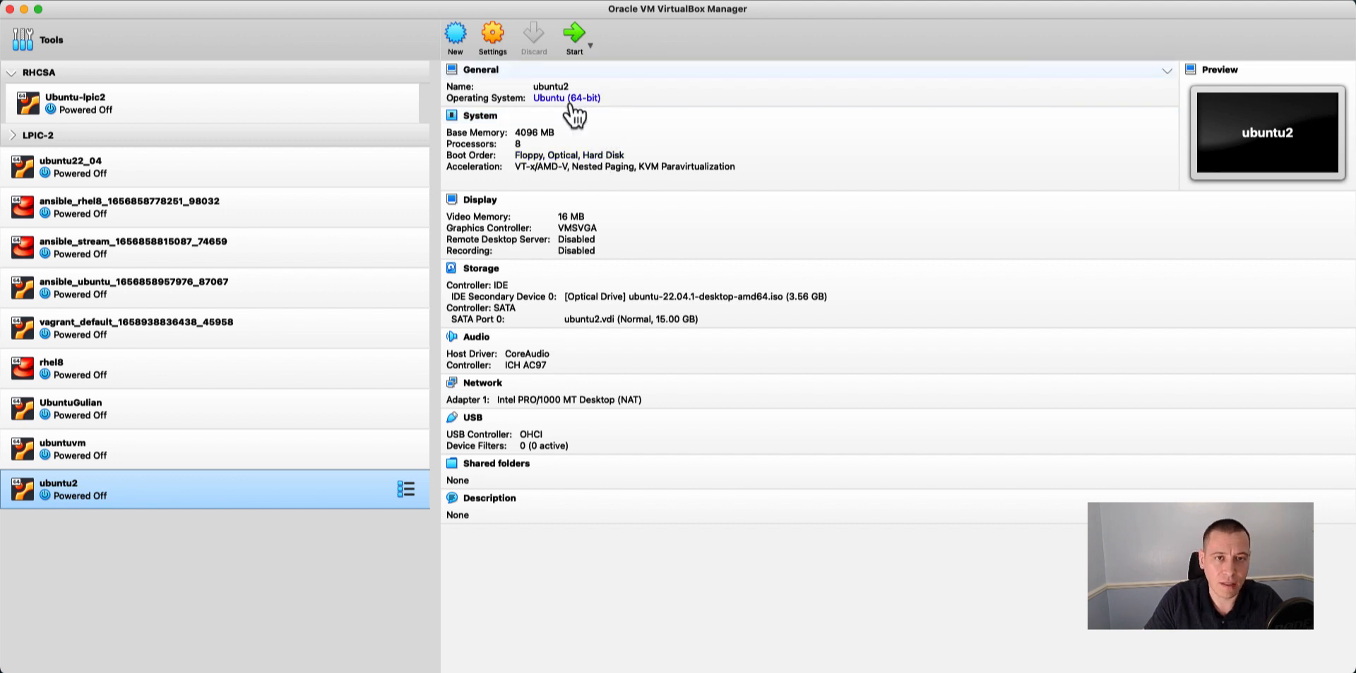
Disable Floppy in ubuntu2's boot order and start the virtual machine.
{"action": "left_click", "coordinate": [531, 157]}
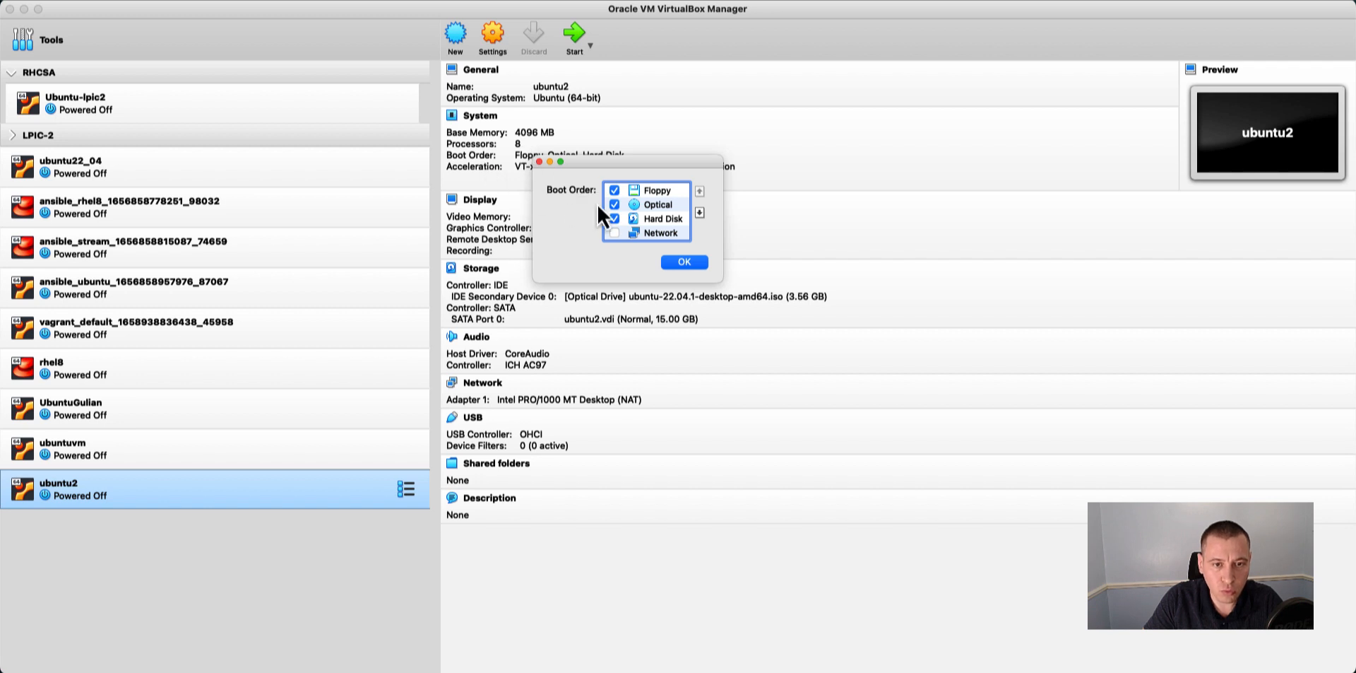
{"action": "left_click", "coordinate": [615, 192]}
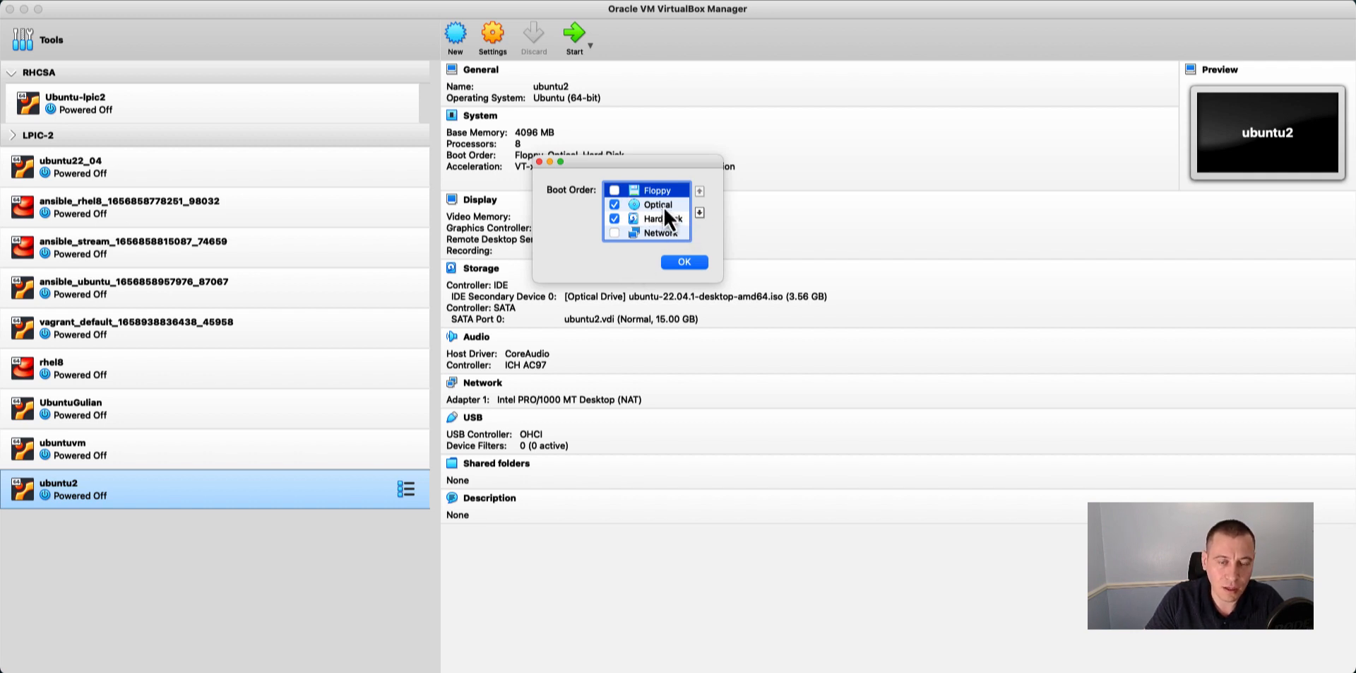
{"action": "left_click", "coordinate": [683, 262]}
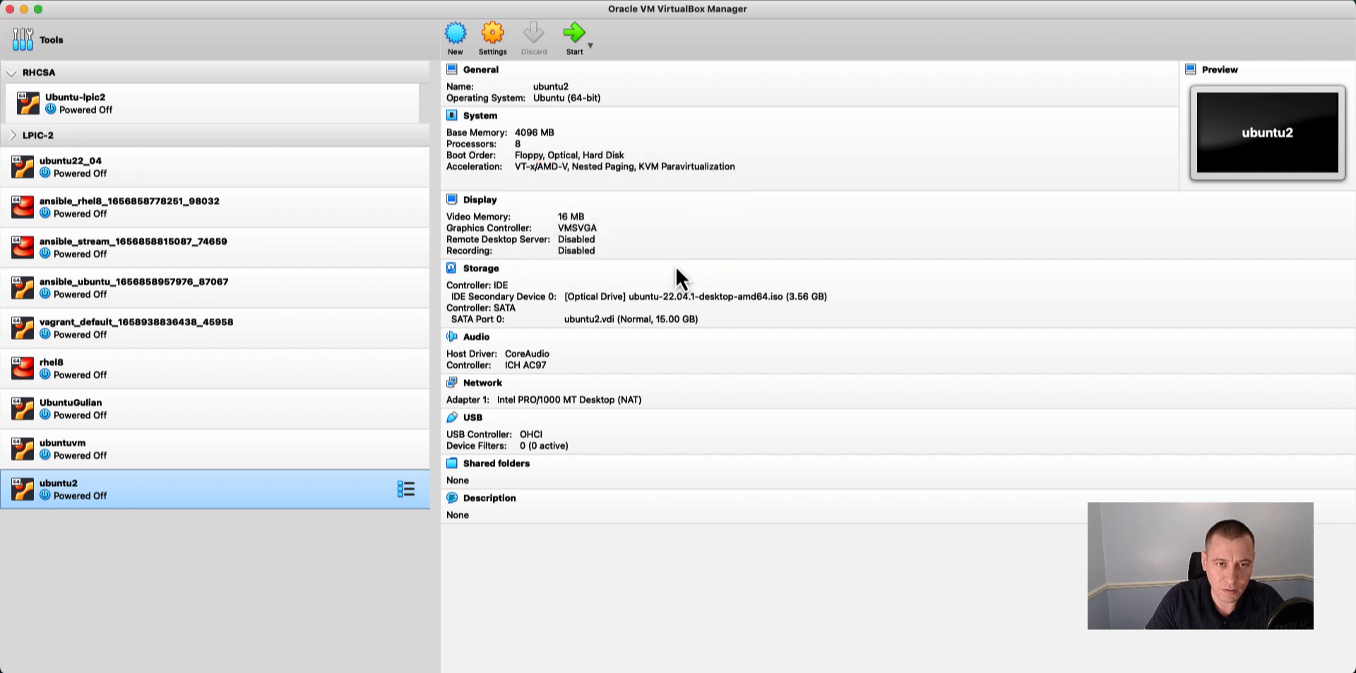
{"action": "left_click", "coordinate": [580, 34]}
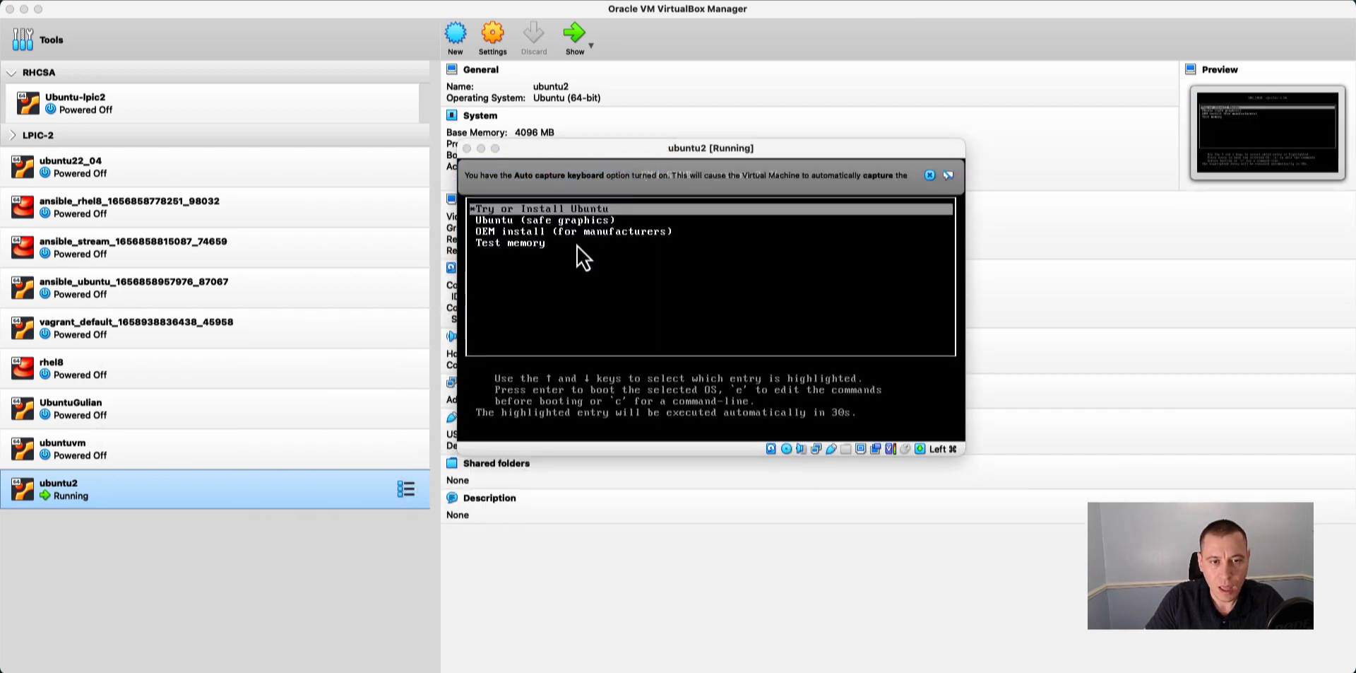
Interrupt the GRUB boot countdown and dismiss the Auto capture keyboard notice covering the boot menu.
{"action": "key", "text": "Down"}
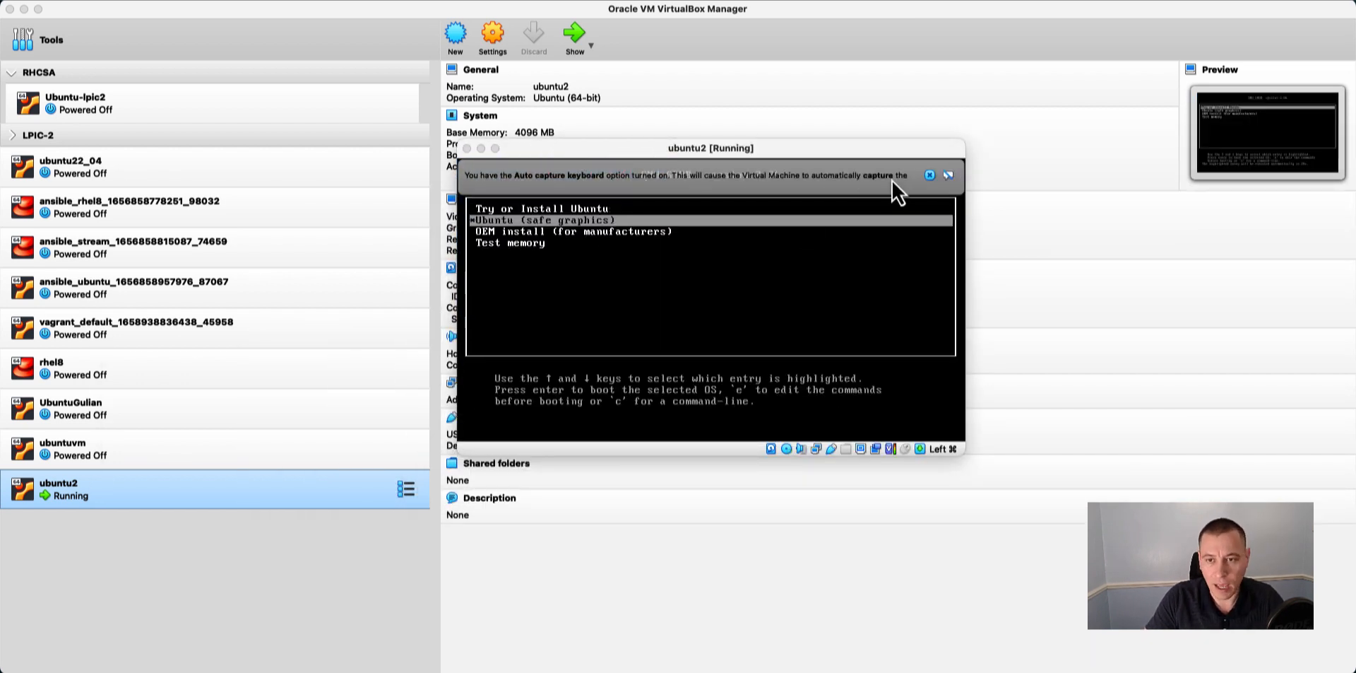
{"action": "left_click", "coordinate": [931, 177]}
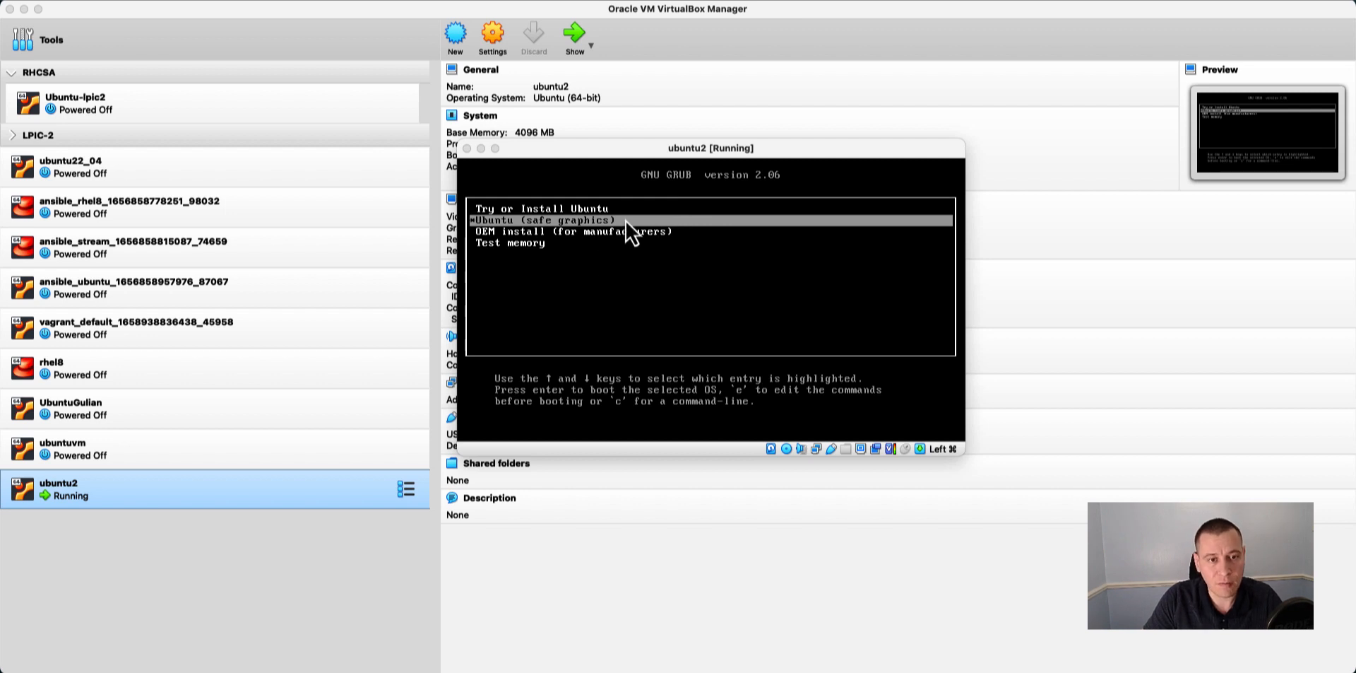
Examine the available GRUB boot entries by moving the highlight between Try or Install Ubuntu and Test memory.
{"action": "key", "text": "Down"}
{"action": "key", "text": "Down"}
{"action": "key", "text": "Up"}
{"action": "key", "text": "Up"}
{"action": "key", "text": "Up"}
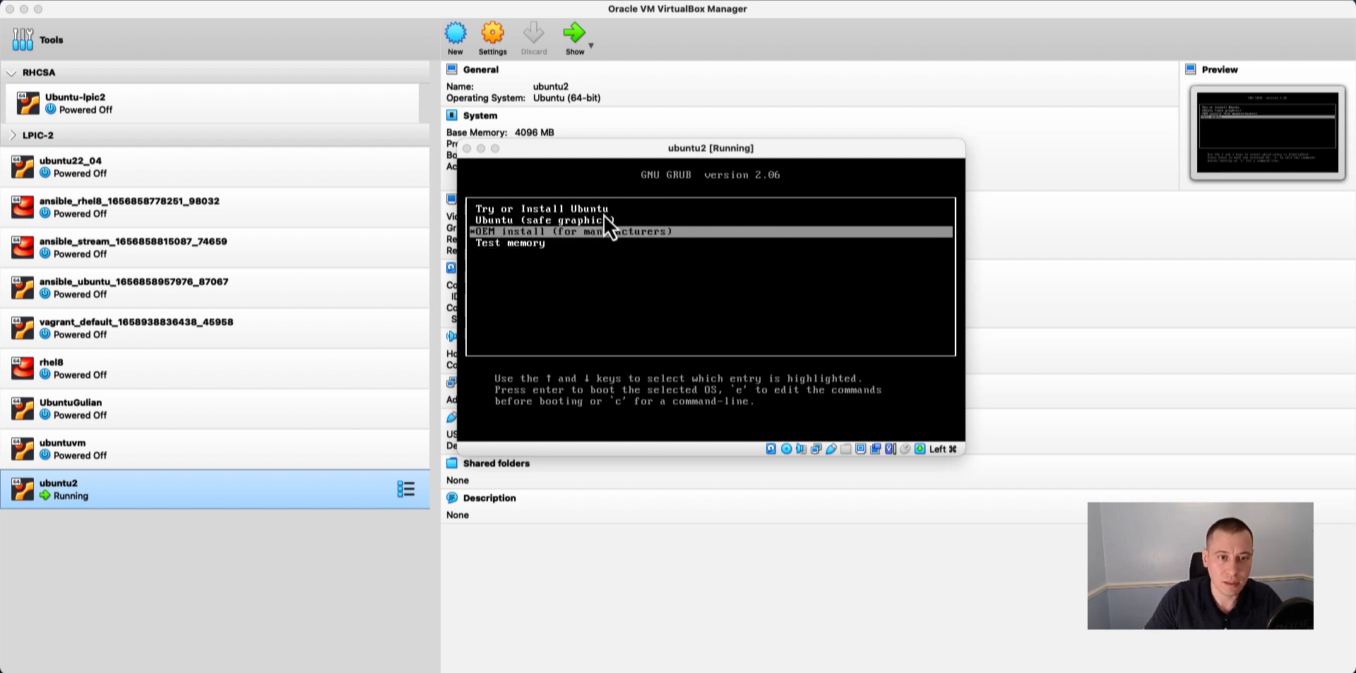
{"action": "key", "text": "Down"}
{"action": "key", "text": "Down"}
{"action": "key", "text": "Down"}
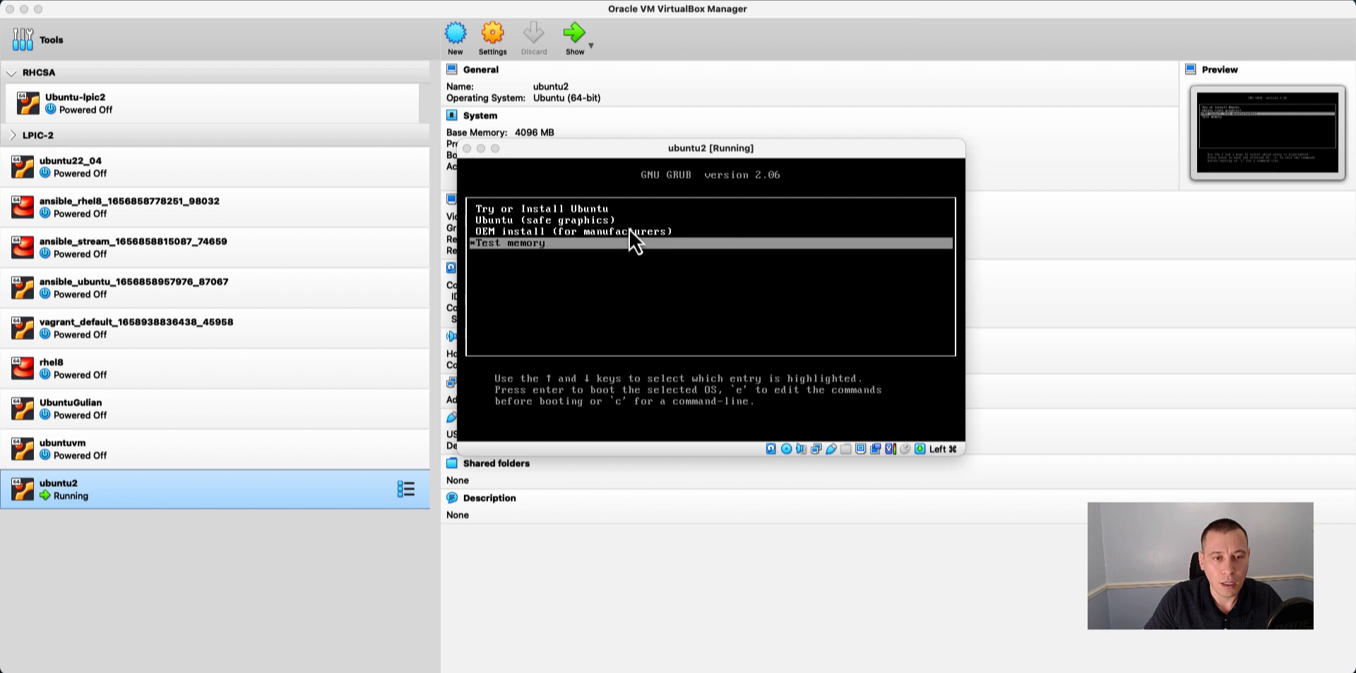
{"action": "key", "text": "Up"}
{"action": "key", "text": "Up"}
{"action": "key", "text": "Up"}
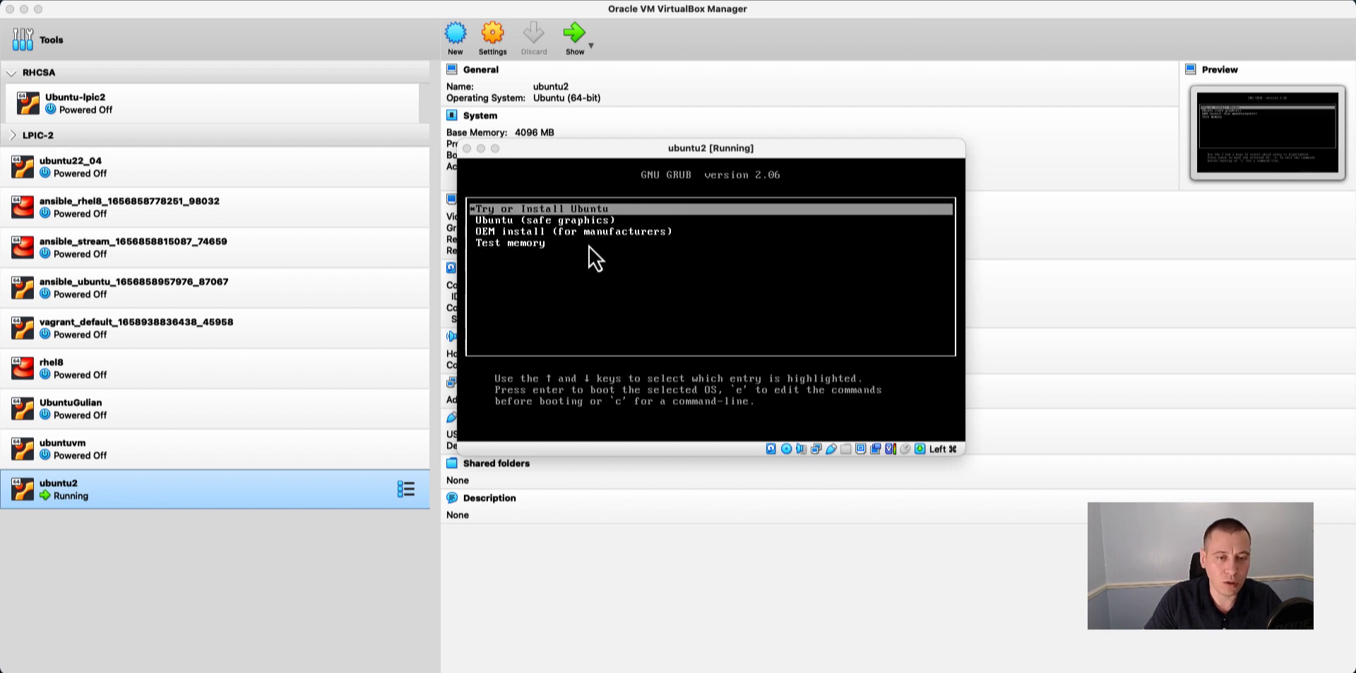
{"action": "key", "text": "Down"}
{"action": "key", "text": "Up"}
{"action": "key", "text": "Down"}
{"action": "key", "text": "Up"}
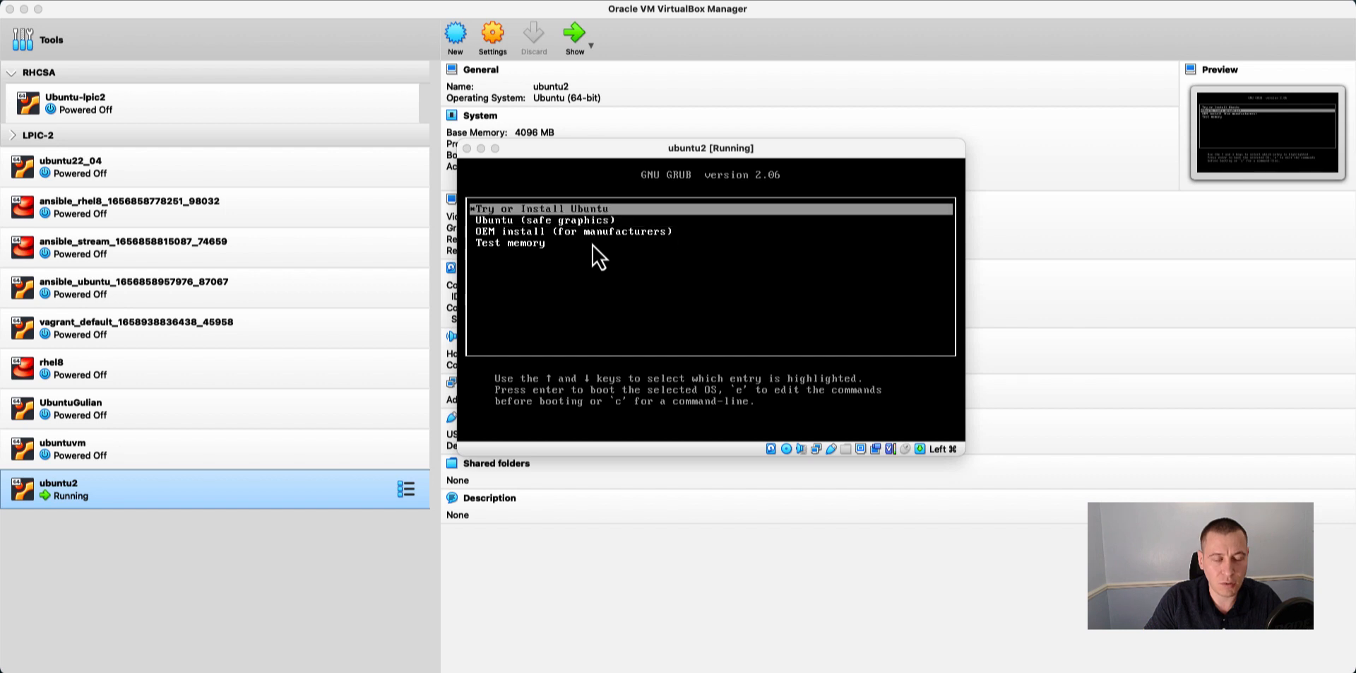
{"action": "key", "text": "Down"}
{"action": "key", "text": "Down"}
{"action": "key", "text": "Up"}
{"action": "key", "text": "Down"}
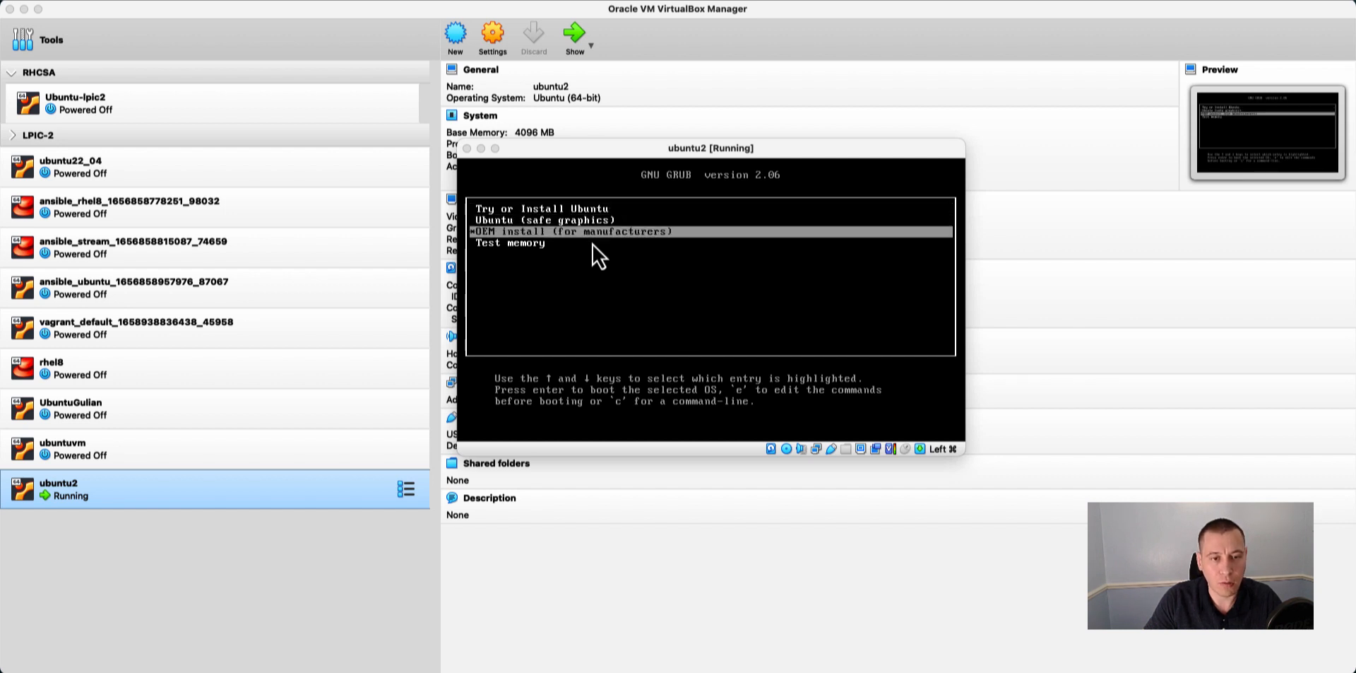
{"action": "key", "text": "Down"}
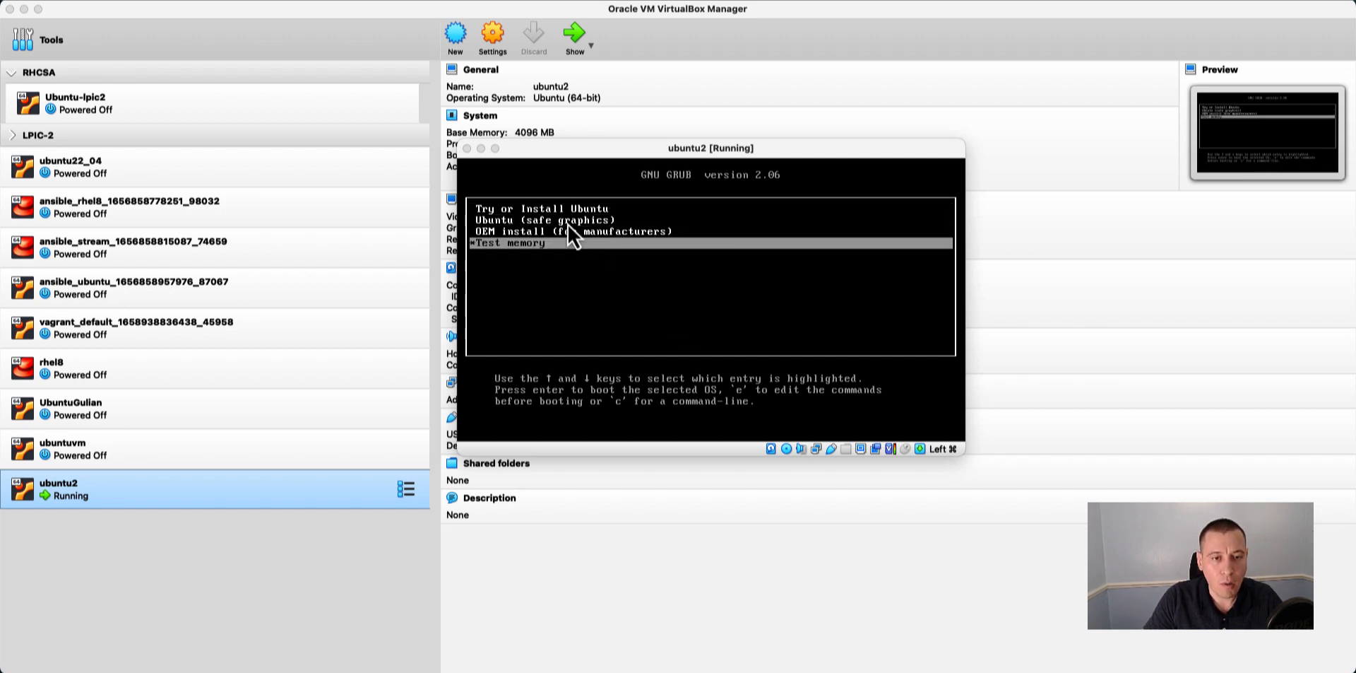
Boot the Try or Install Ubuntu entry and dismiss the mouse pointer integration notice in the virtual machine window.
{"action": "key", "text": "Up"}
{"action": "key", "text": "Up"}
{"action": "key", "text": "Up"}
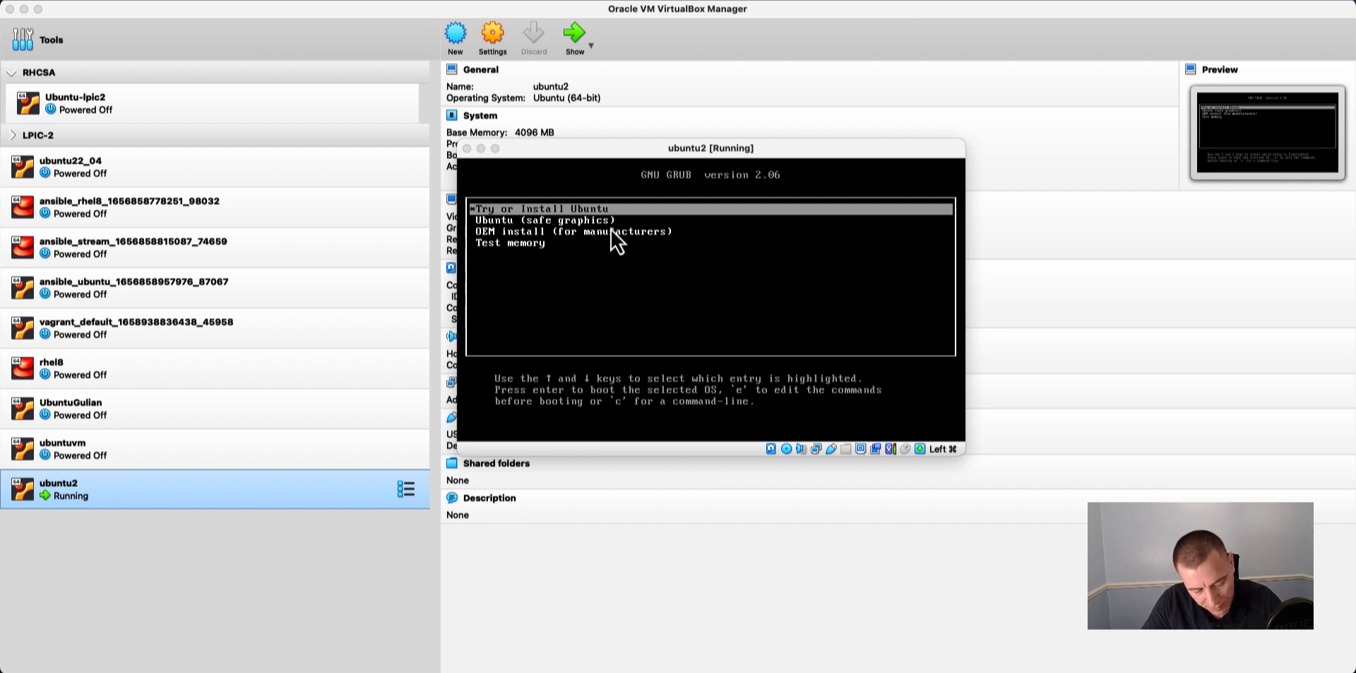
{"action": "key", "text": "Return"}
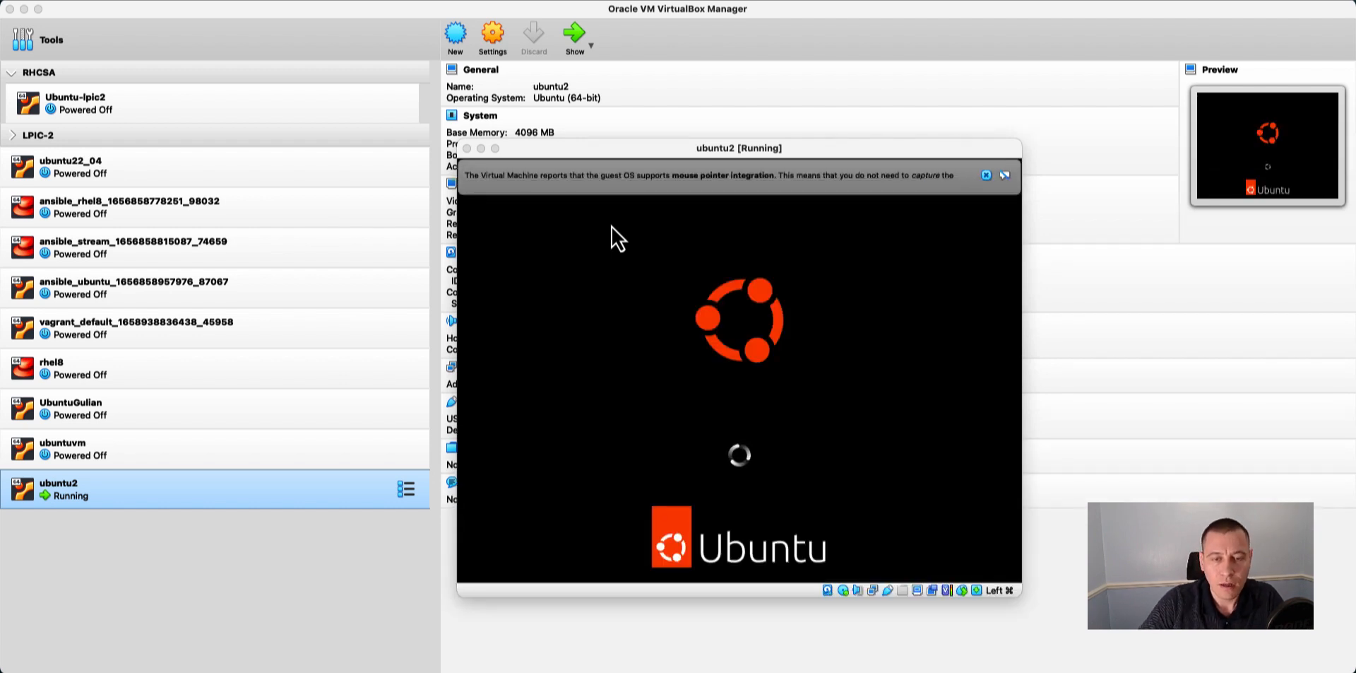
{"action": "left_click", "coordinate": [989, 179]}
{"action": "left_click_drag", "start_coordinate": [874, 157], "coordinate": [842, 74]}
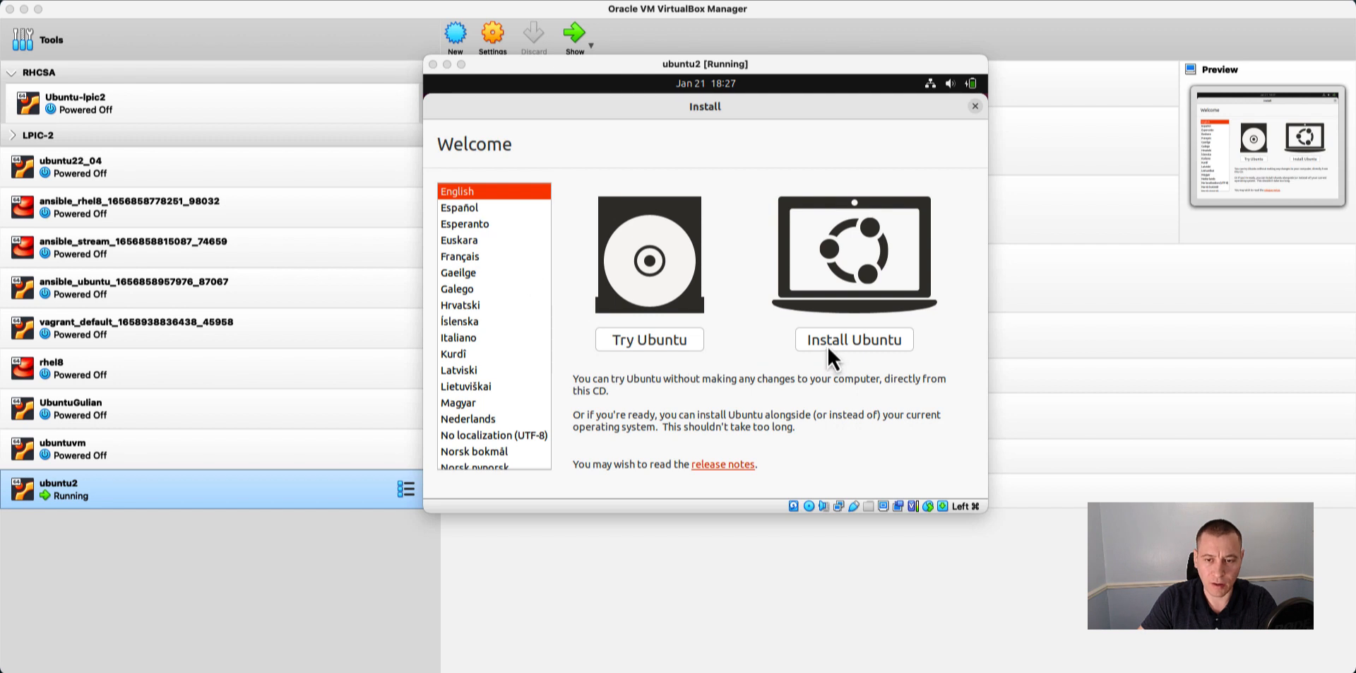
Start the Ubuntu installation with the English (US) keyboard layout, choosing a normal installation without downloading updates.
{"action": "left_click", "coordinate": [858, 344]}
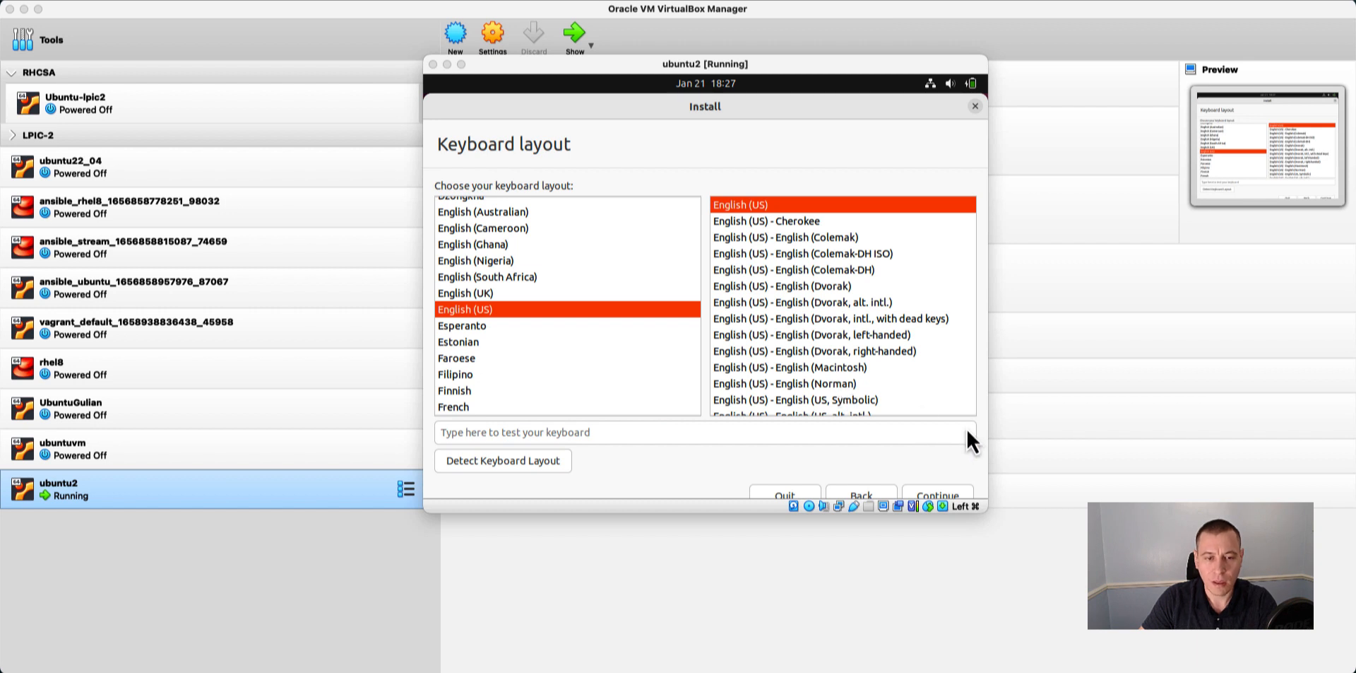
{"action": "left_click", "coordinate": [948, 495]}
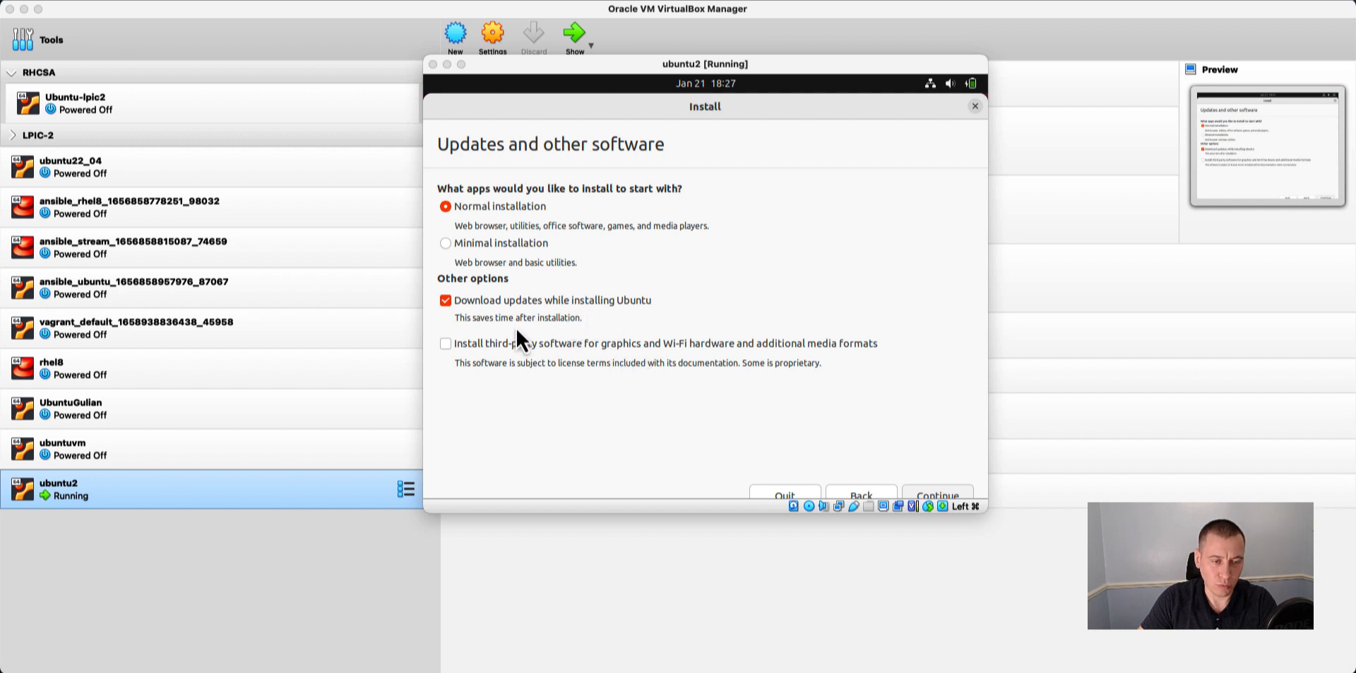
{"action": "left_click", "coordinate": [448, 304]}
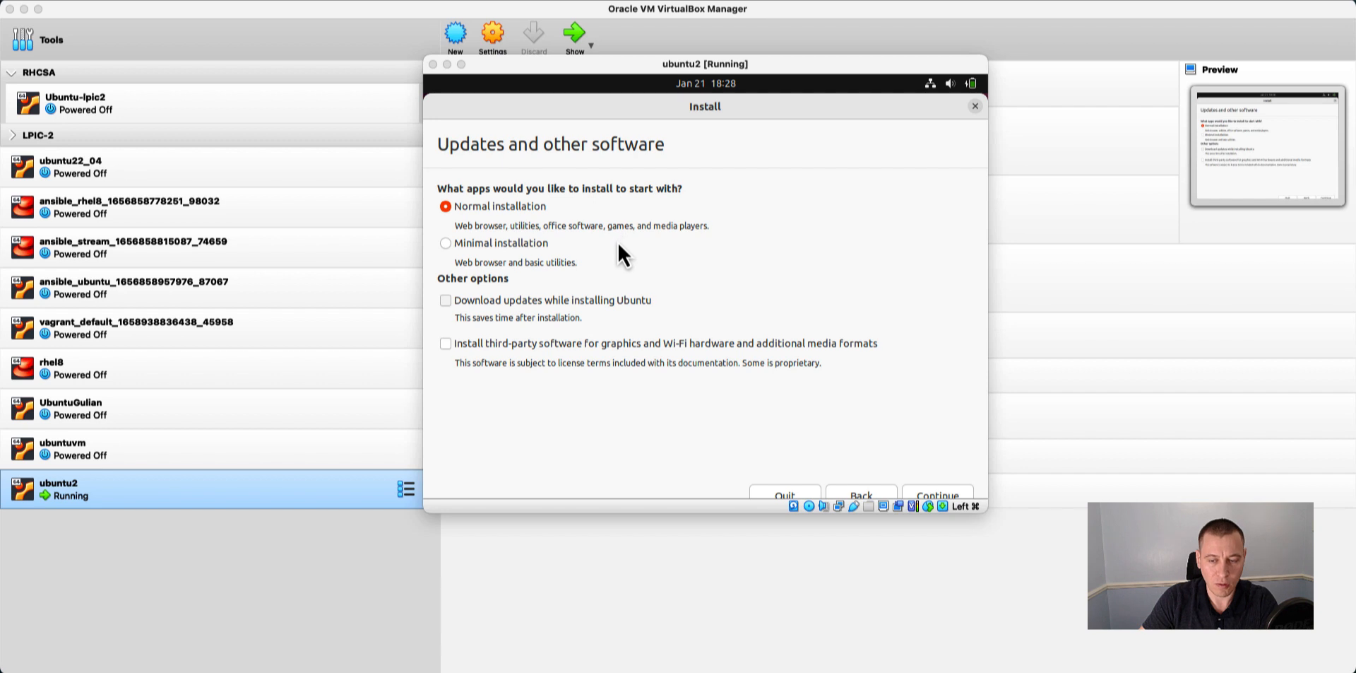
{"action": "left_click", "coordinate": [953, 494]}
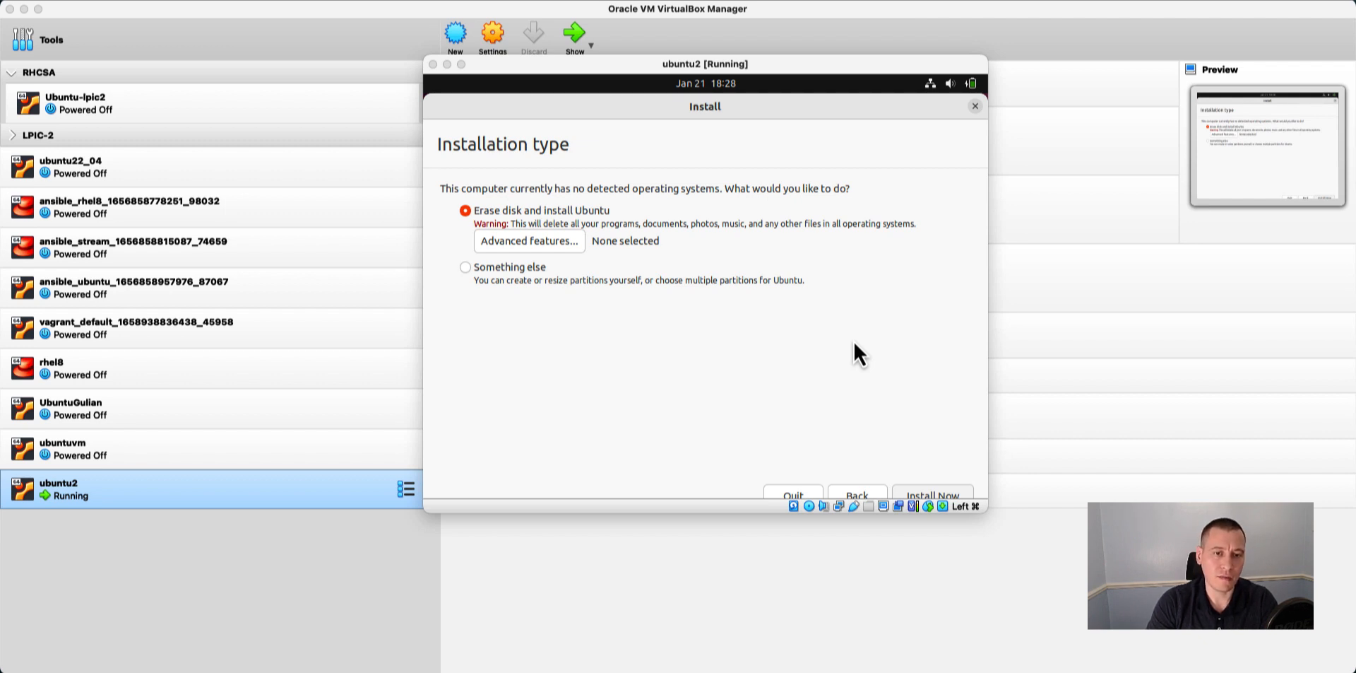
Choose Erase disk and install Ubuntu as the installation type and write the partition changes to the disk.
{"action": "left_click", "coordinate": [504, 271]}
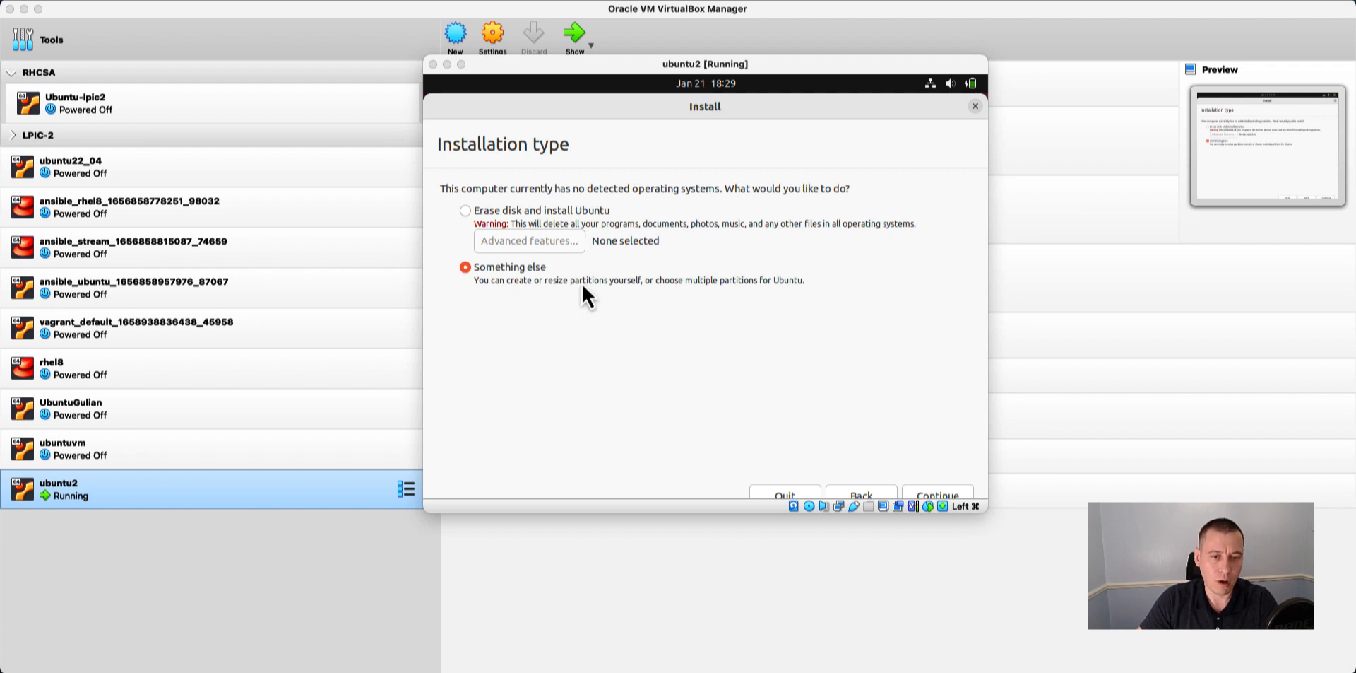
{"action": "left_click", "coordinate": [466, 210]}
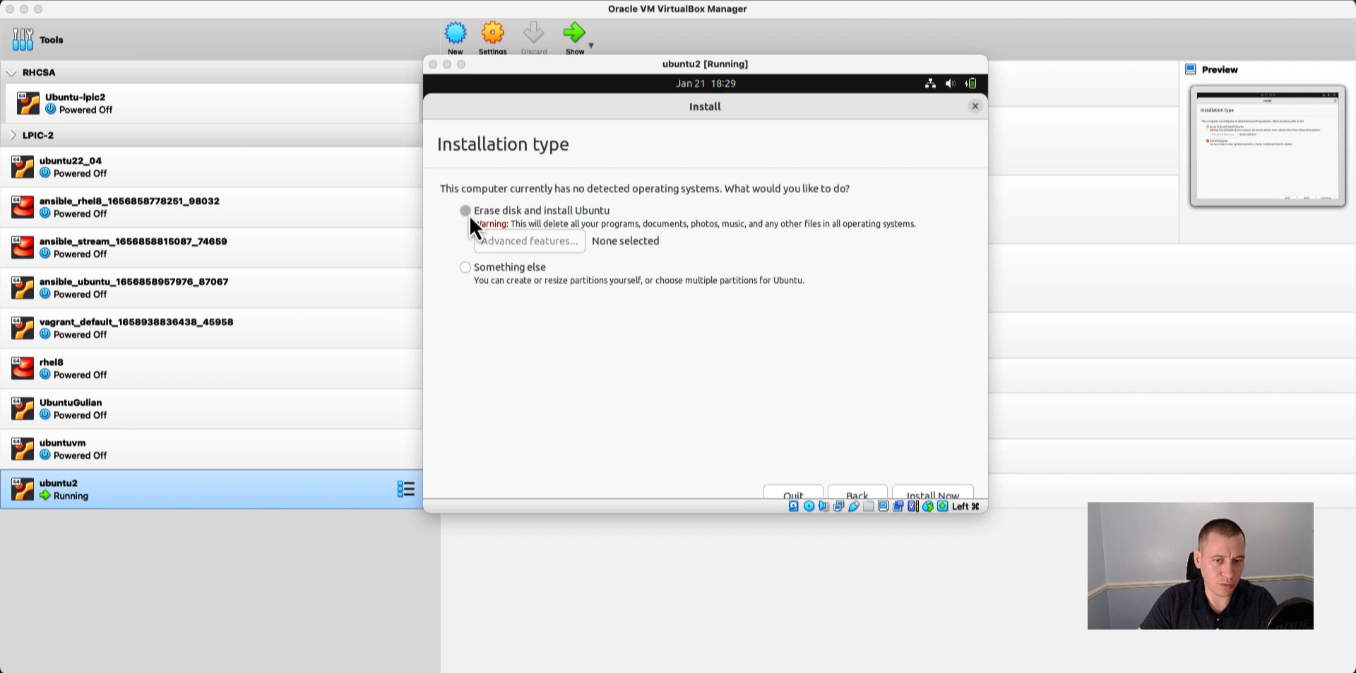
{"action": "left_click", "coordinate": [956, 490]}
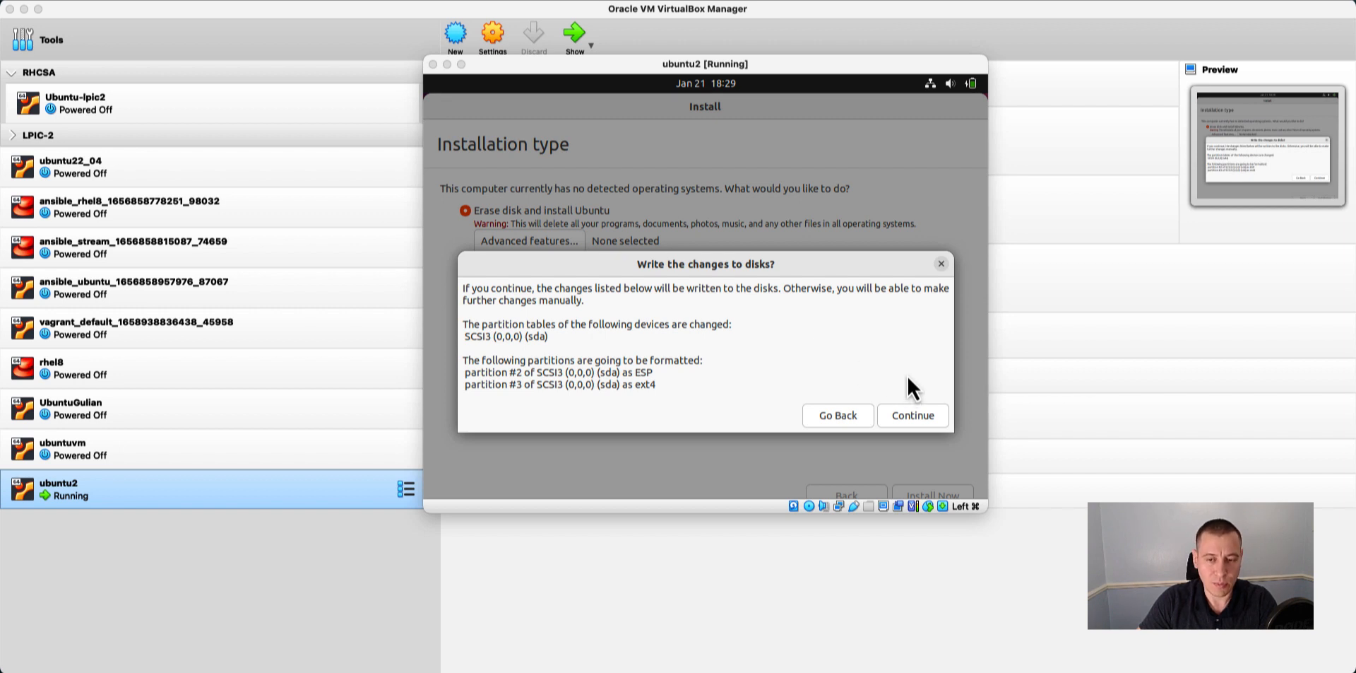
{"action": "left_click", "coordinate": [909, 414]}
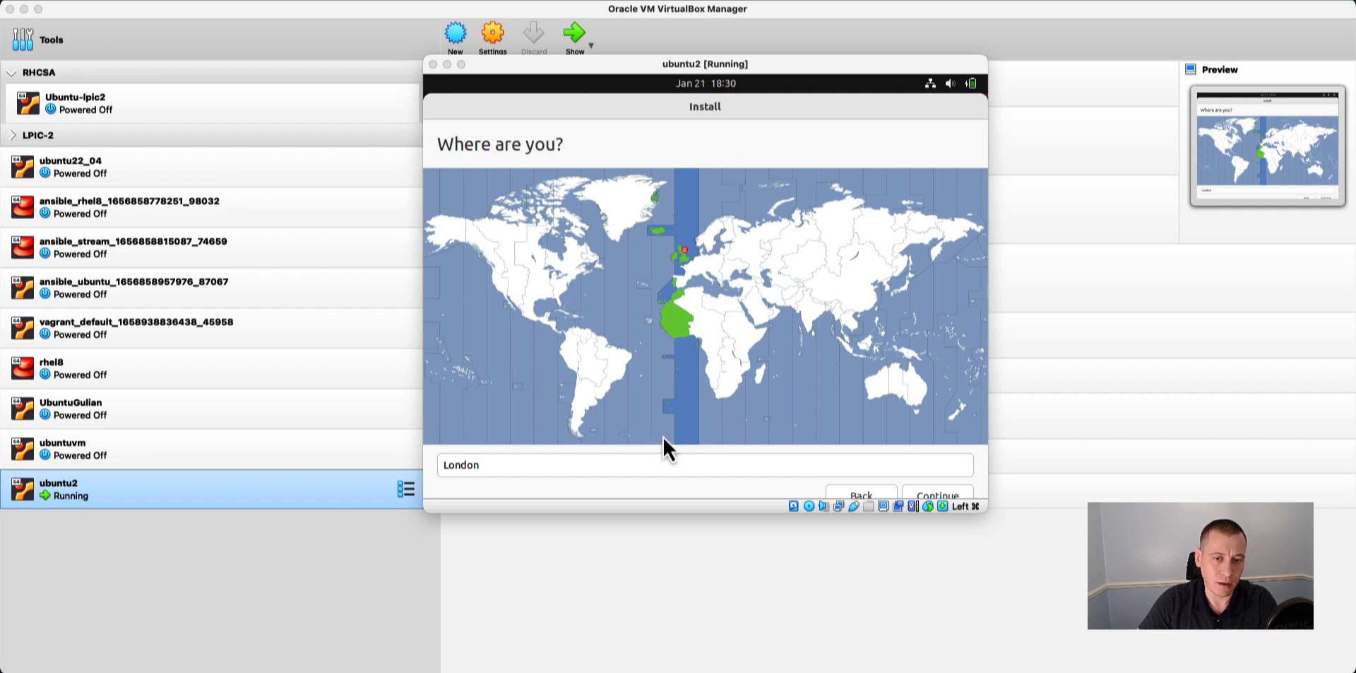
Set the installation's time zone location to London on the world map and continue.
{"action": "left_click", "coordinate": [695, 239]}
{"action": "left_click", "coordinate": [544, 278]}
{"action": "left_click", "coordinate": [743, 286]}
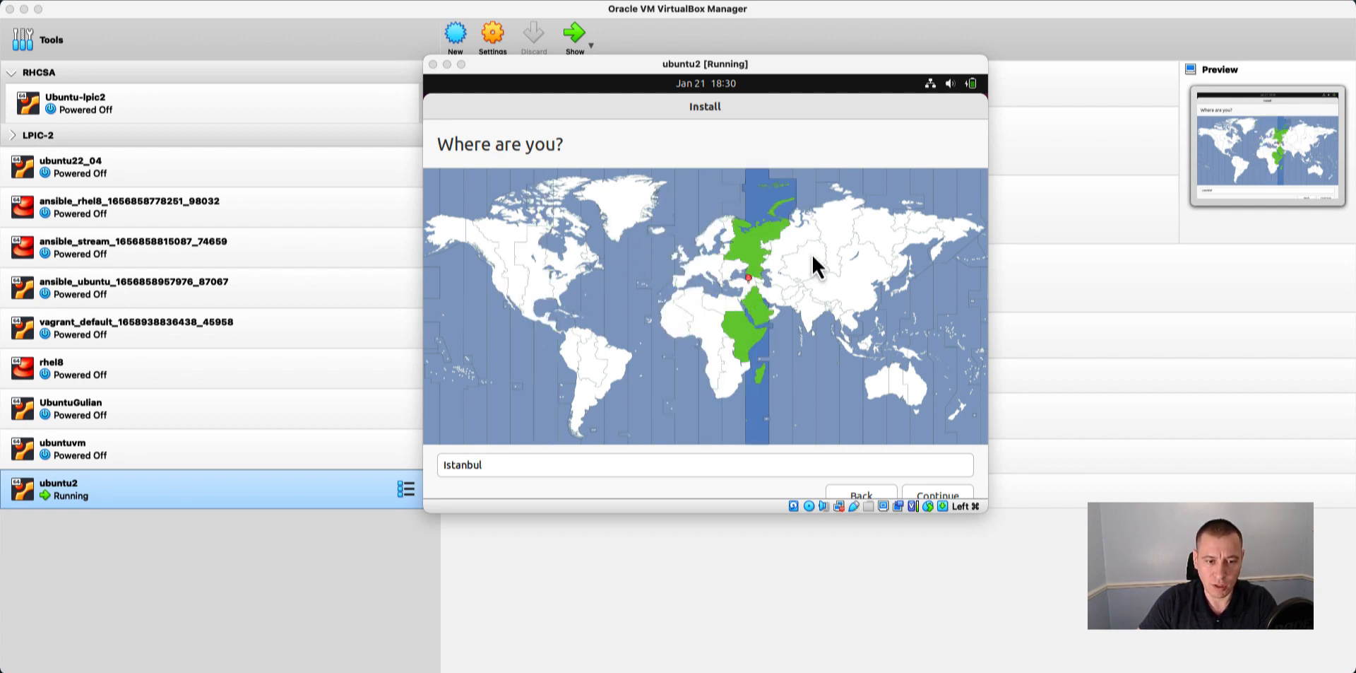
{"action": "left_click", "coordinate": [811, 266]}
{"action": "left_click", "coordinate": [684, 286]}
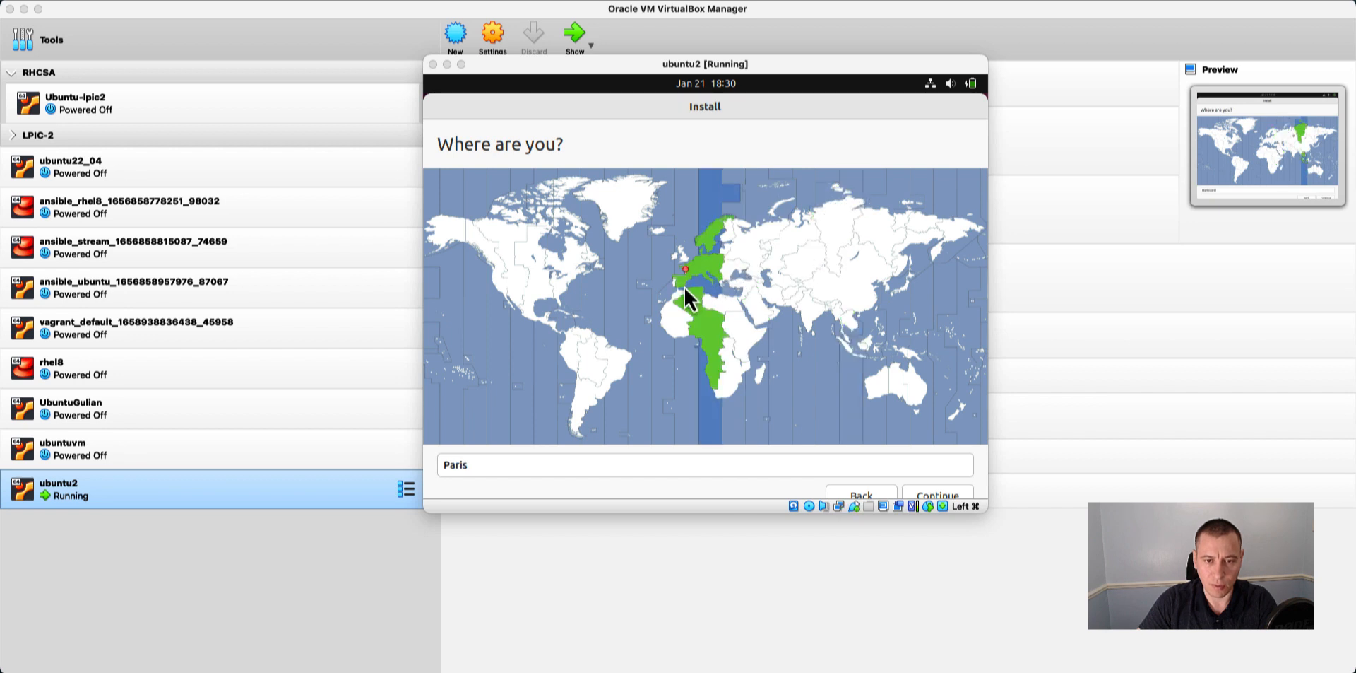
{"action": "left_click", "coordinate": [677, 249]}
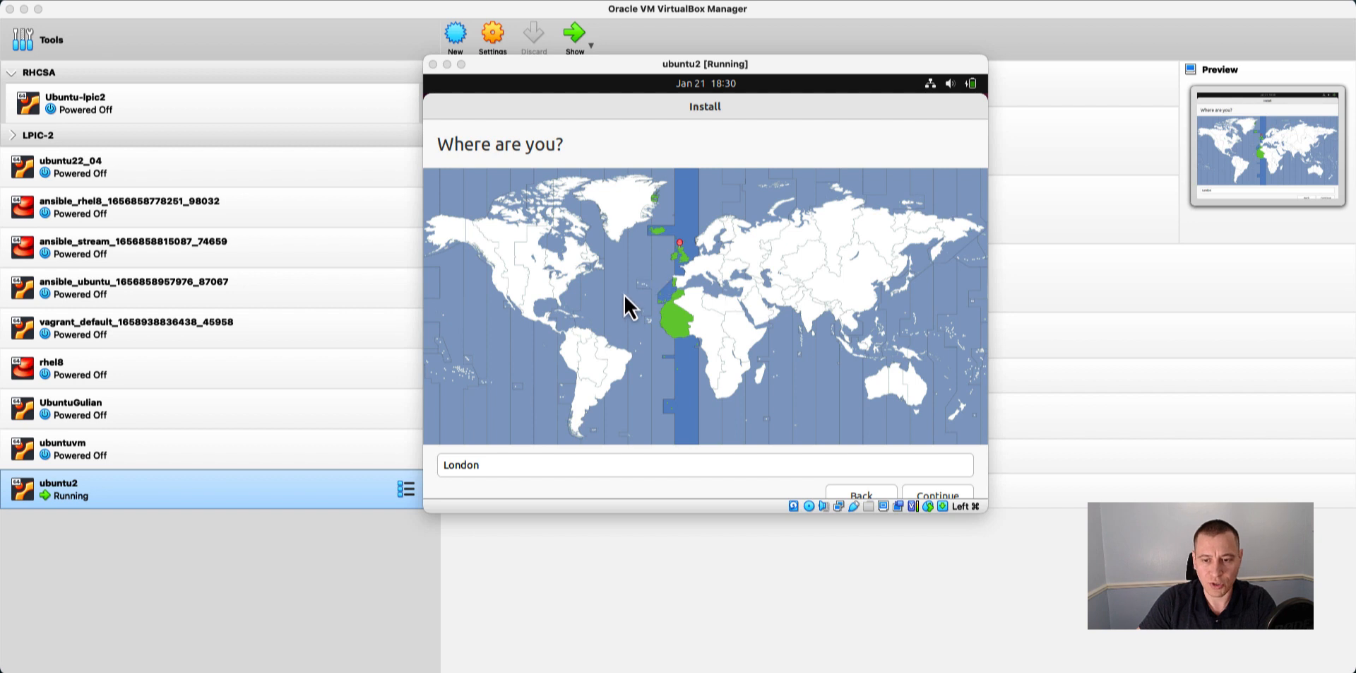
{"action": "left_click", "coordinate": [939, 494]}
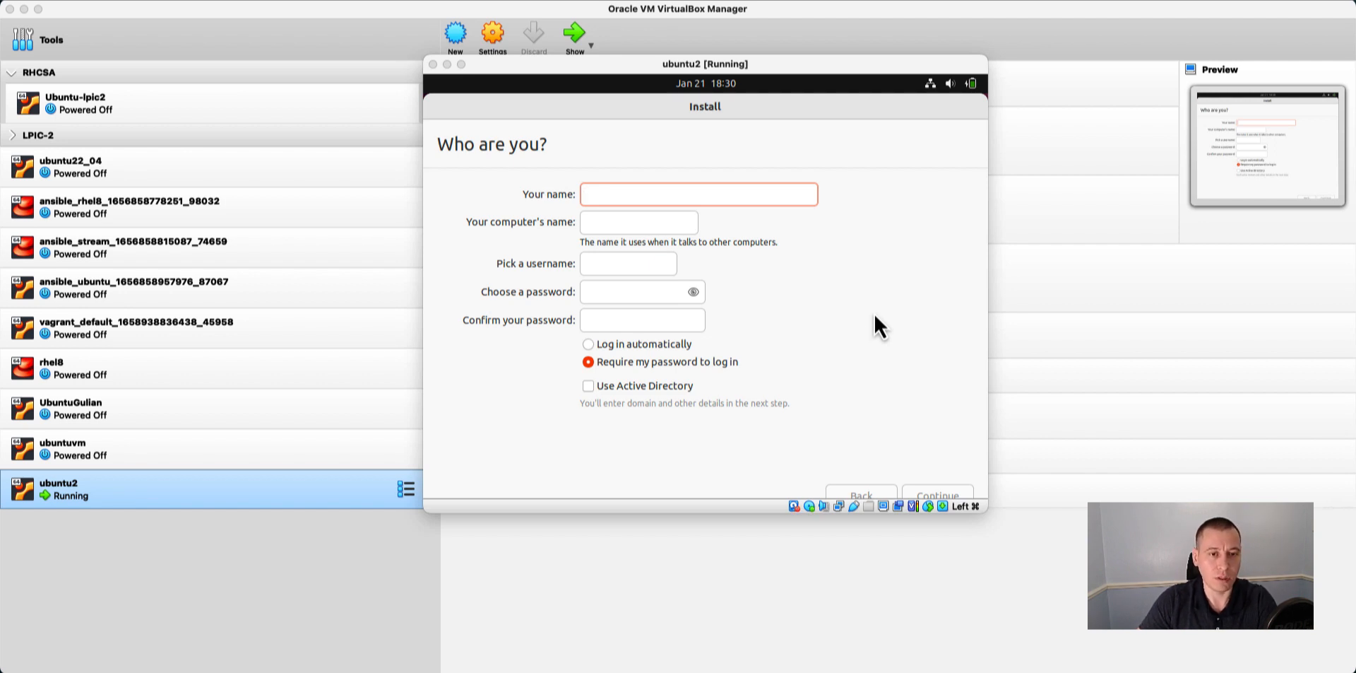
Enter the user's name, set and confirm the account password with login required, and continue the installation.
{"action": "type", "text": "p"}
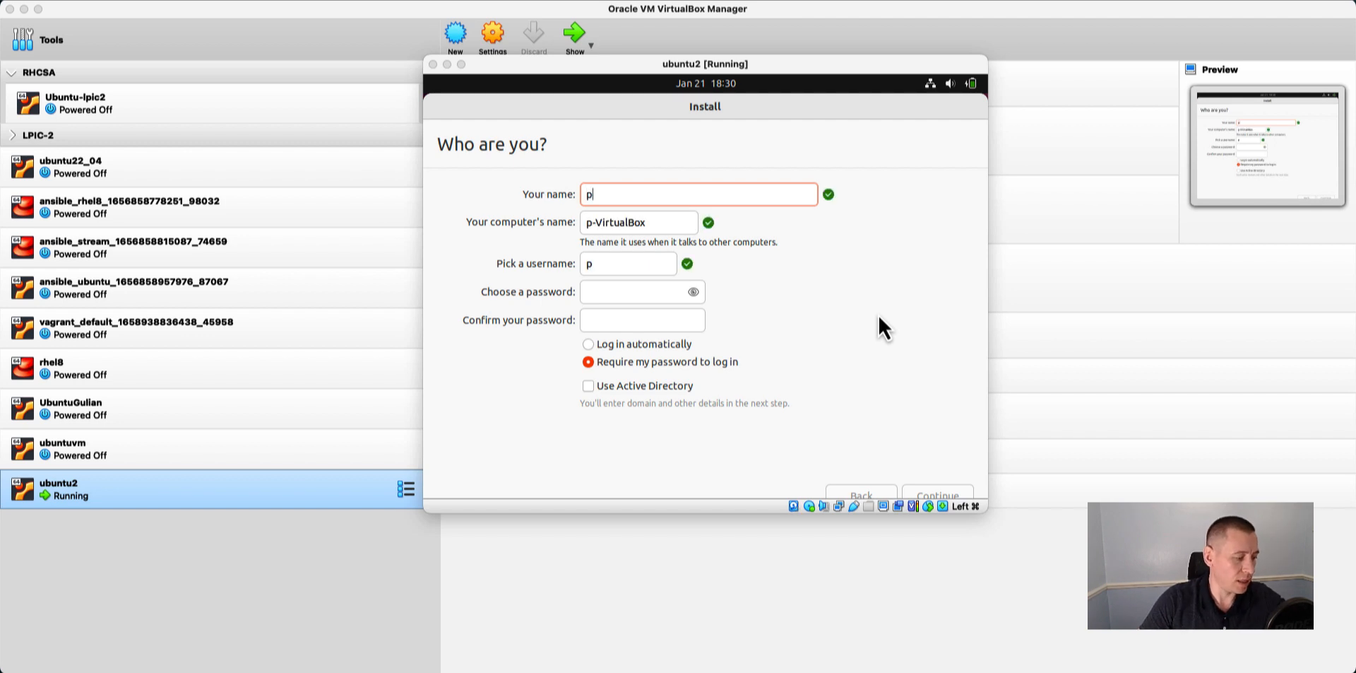
{"action": "type", "text": "etru"}
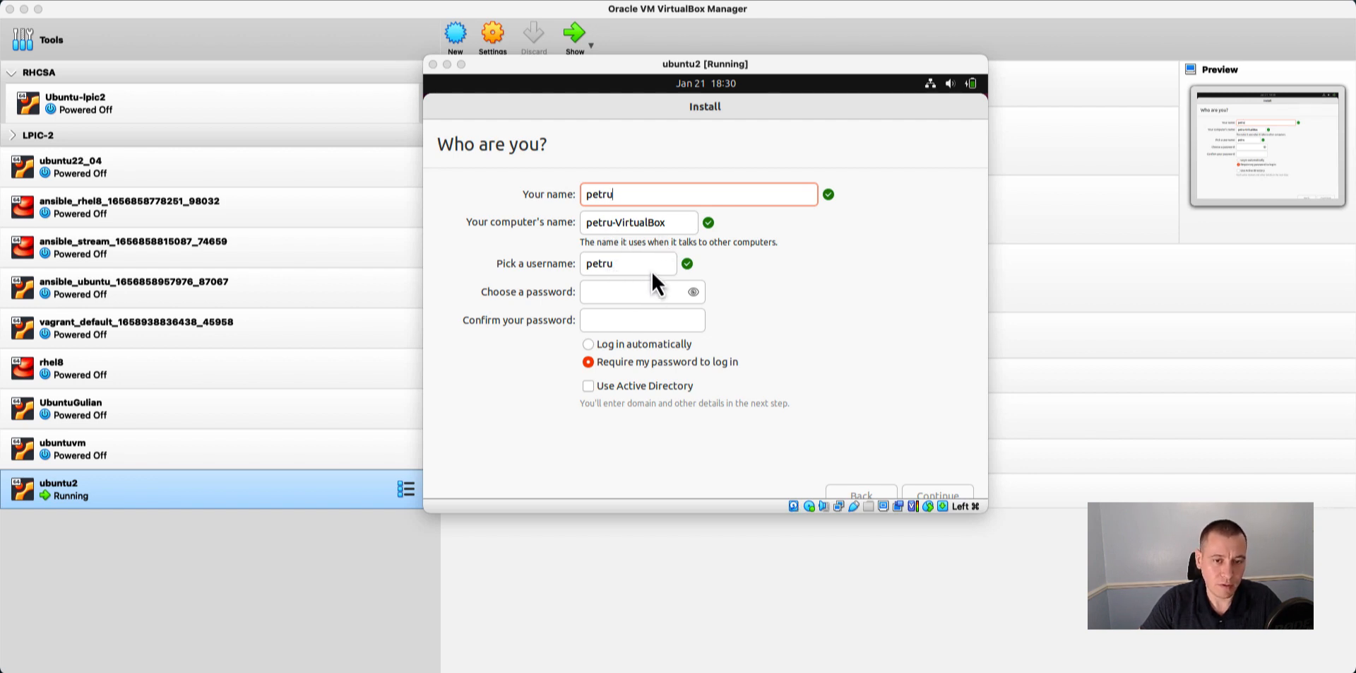
{"action": "left_click", "coordinate": [609, 290]}
{"action": "type", "text": "p"}
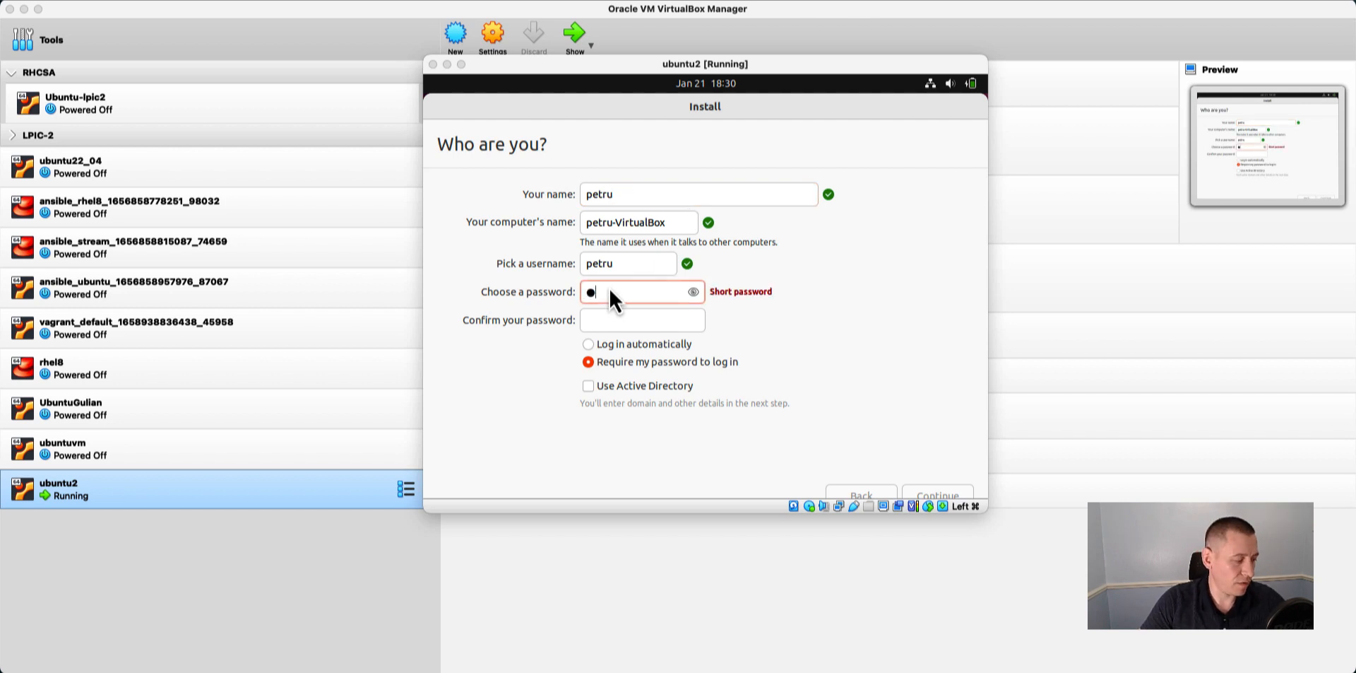
{"action": "type", "text": "•••••••"}
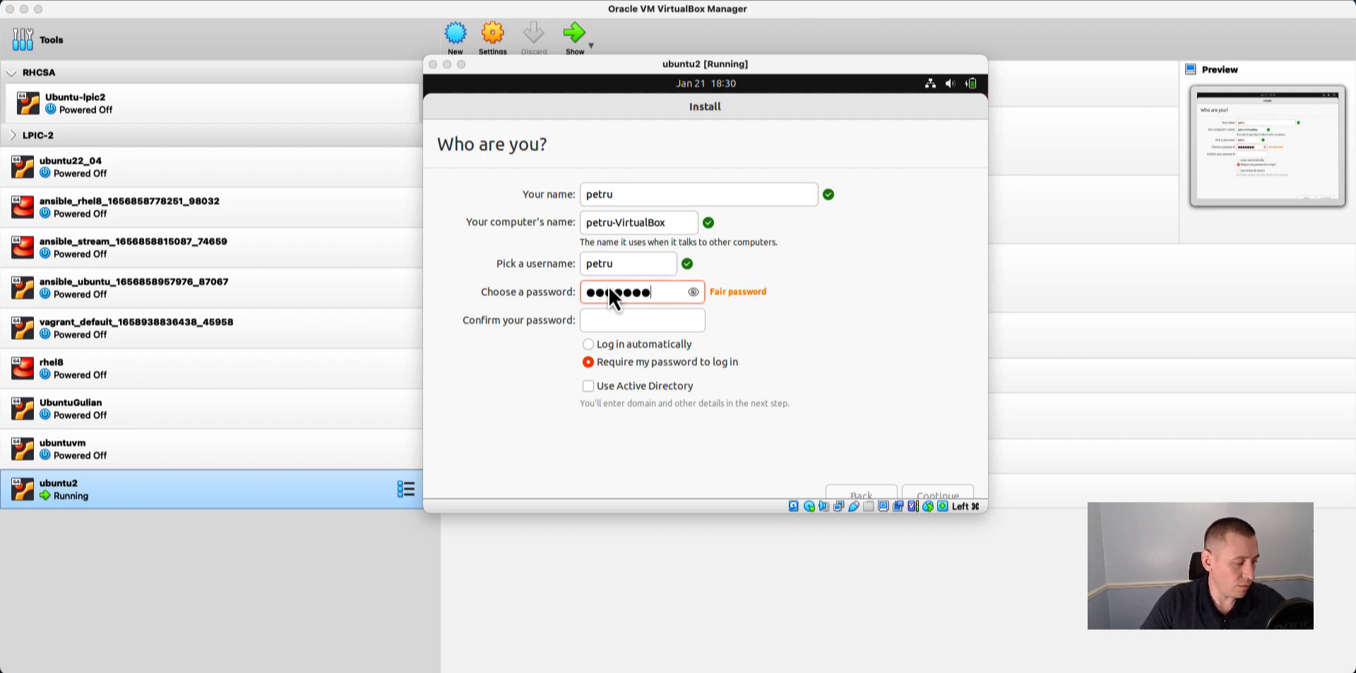
{"action": "left_click", "coordinate": [619, 312]}
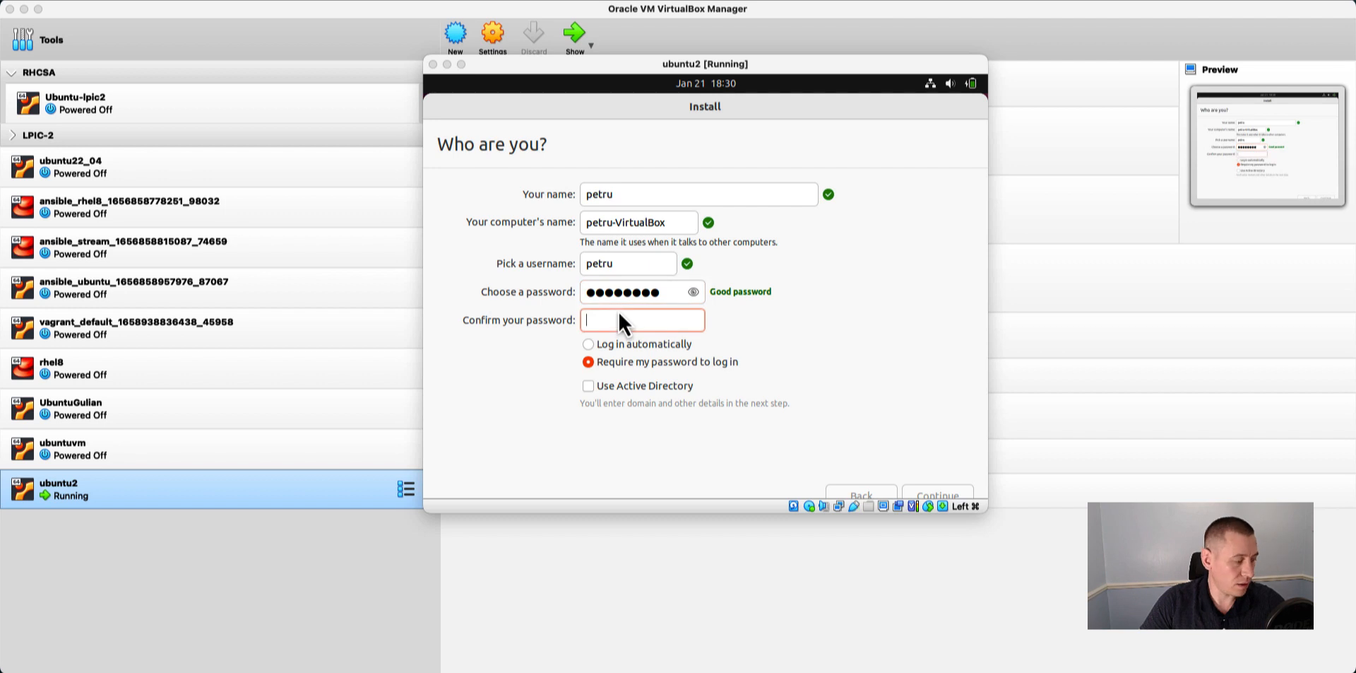
{"action": "type", "text": "••••••••"}
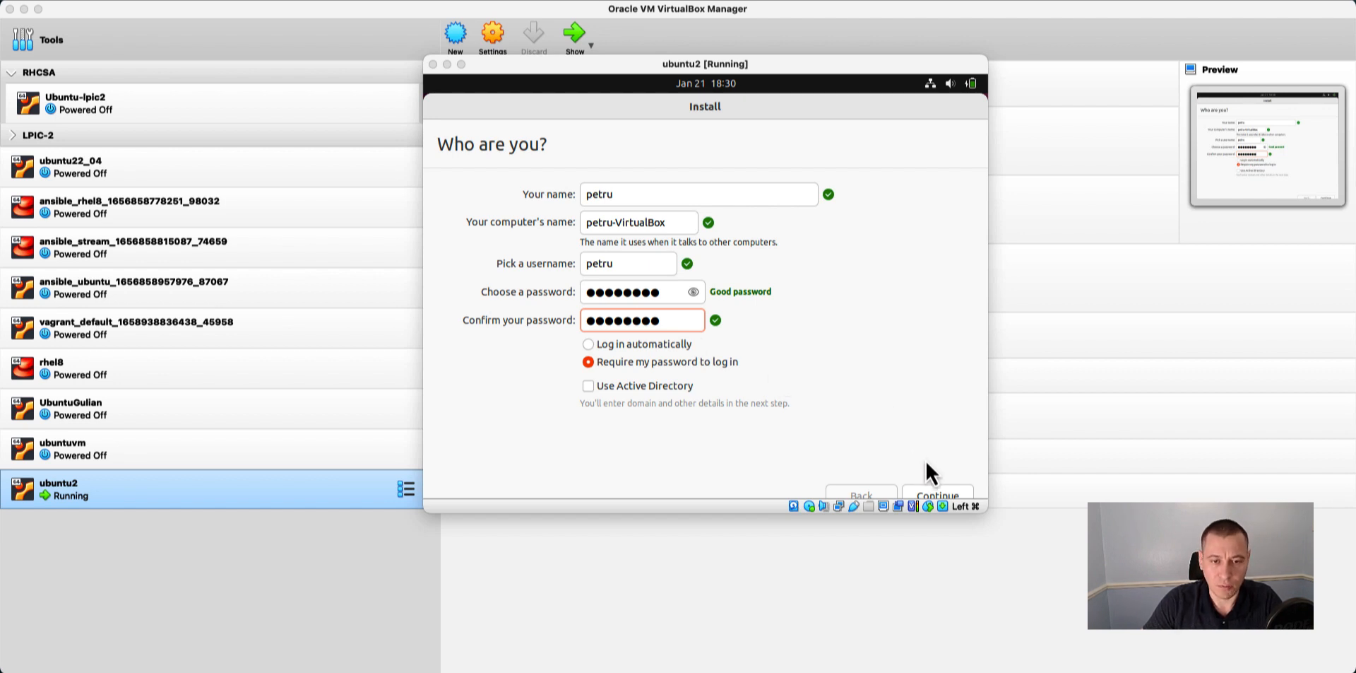
{"action": "left_click", "coordinate": [931, 487]}
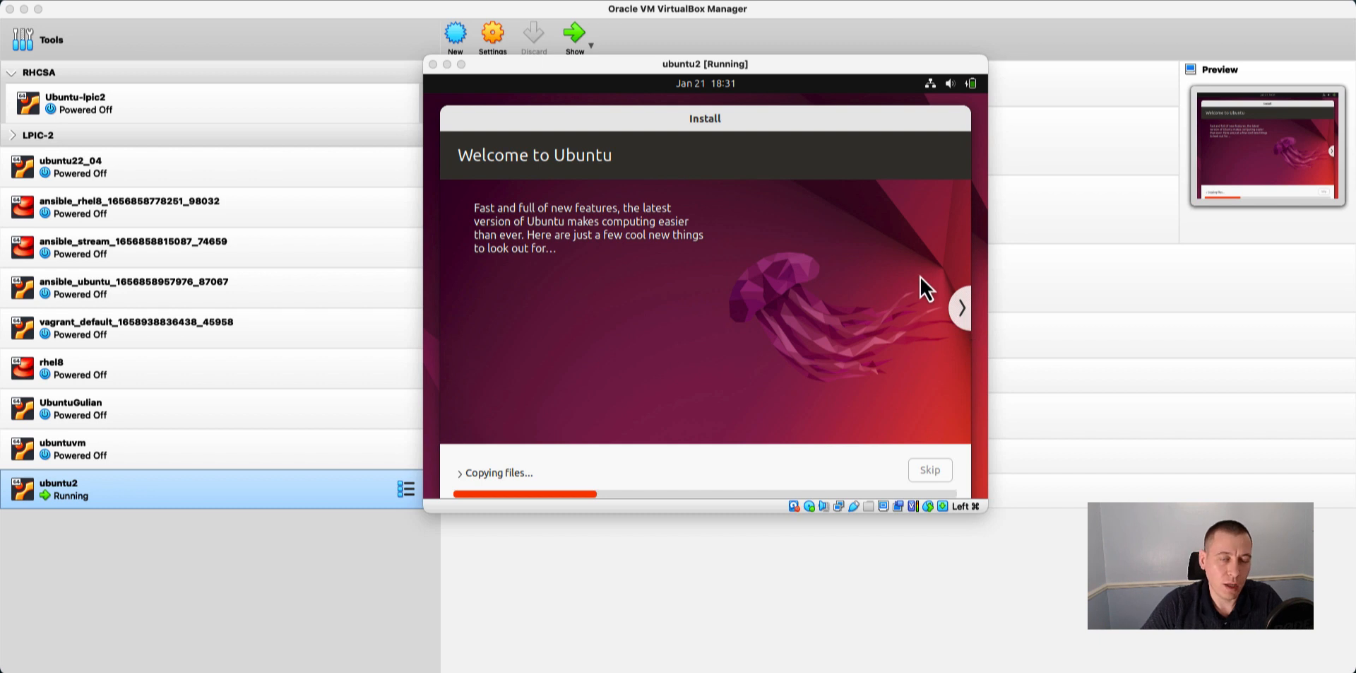
Browse the installer's feature slides up to the office software page while the files are being copied.
{"action": "left_click", "coordinate": [966, 315]}
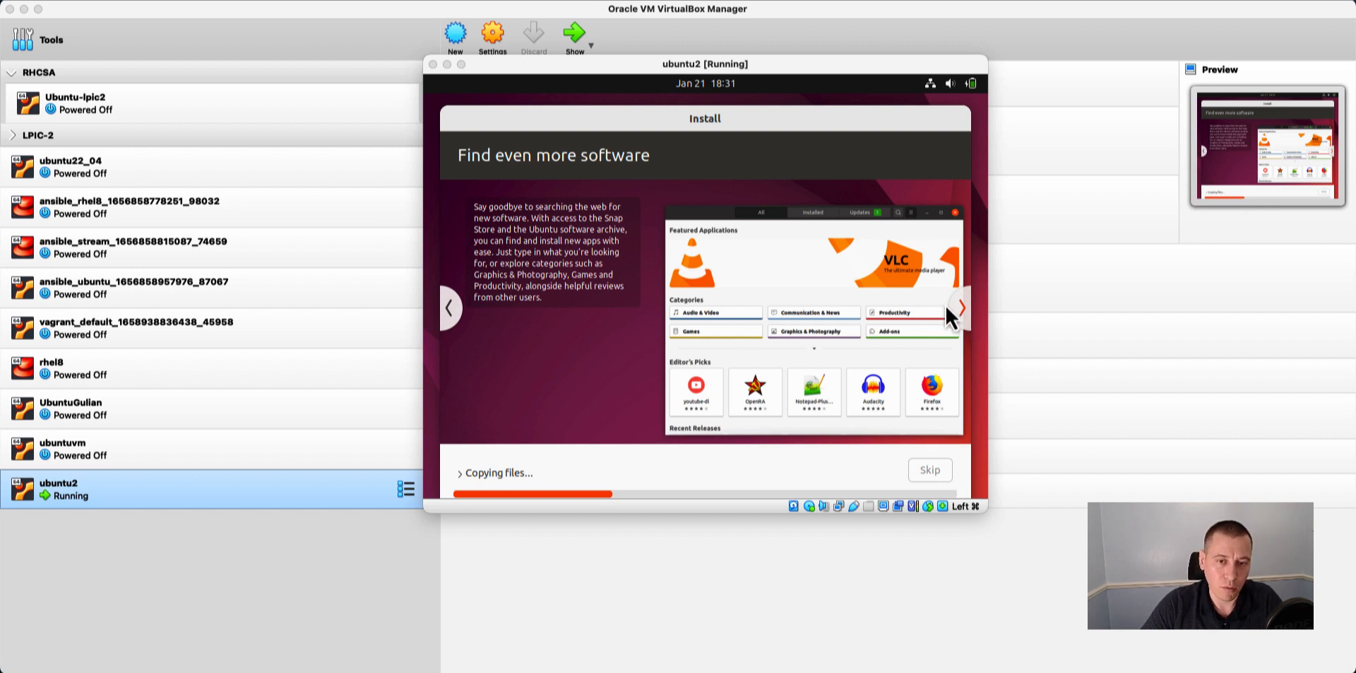
{"action": "left_click", "coordinate": [960, 308]}
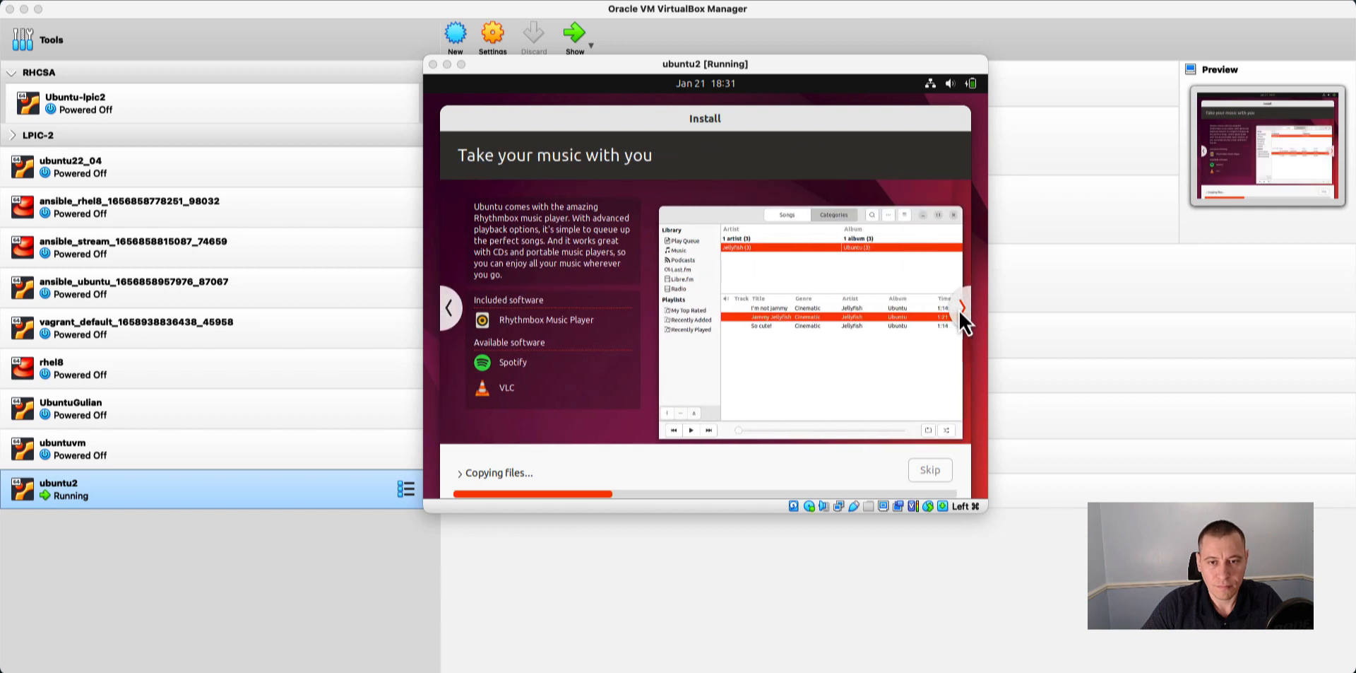
{"action": "left_click", "coordinate": [959, 308]}
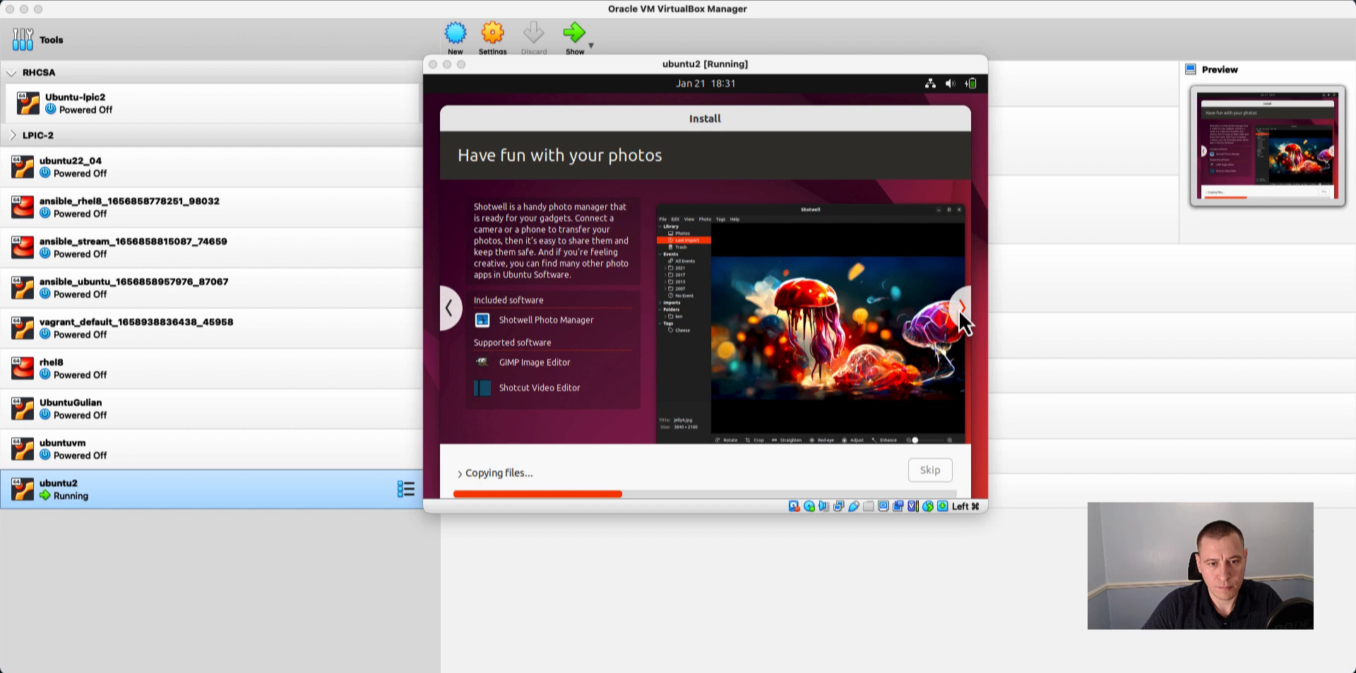
{"action": "left_click", "coordinate": [959, 308]}
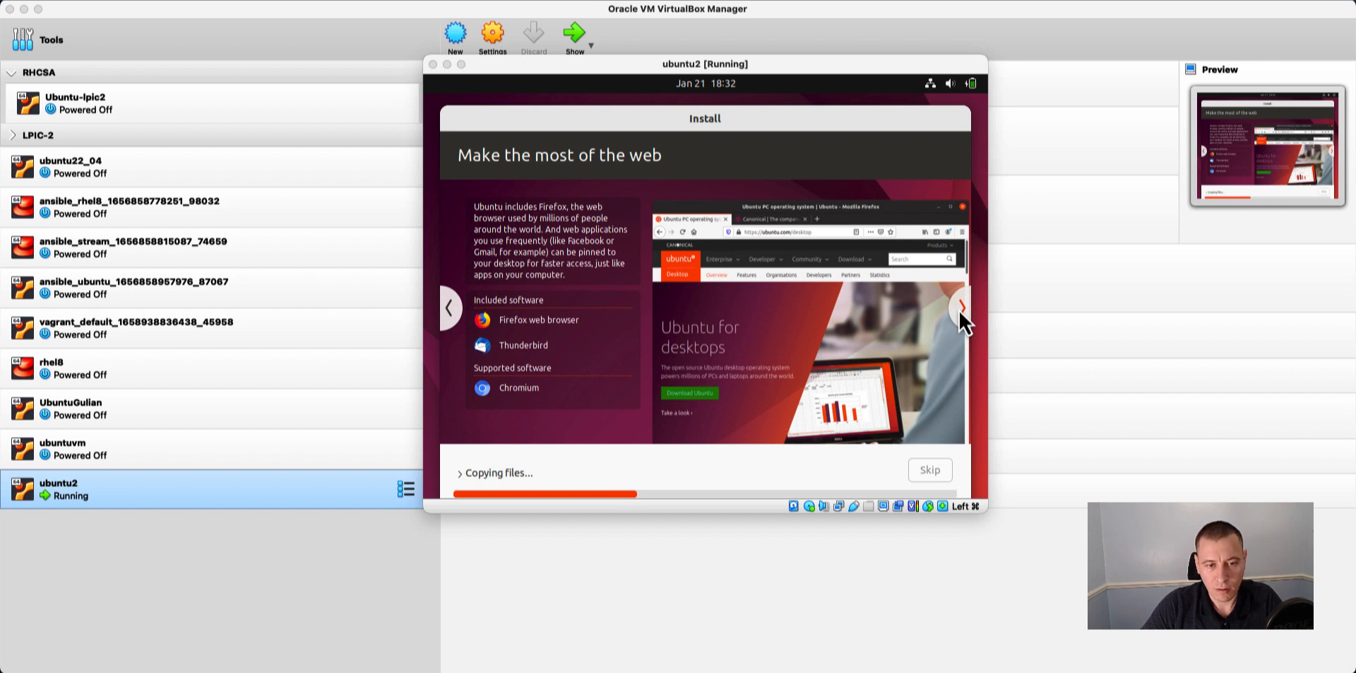
{"action": "left_click", "coordinate": [960, 308]}
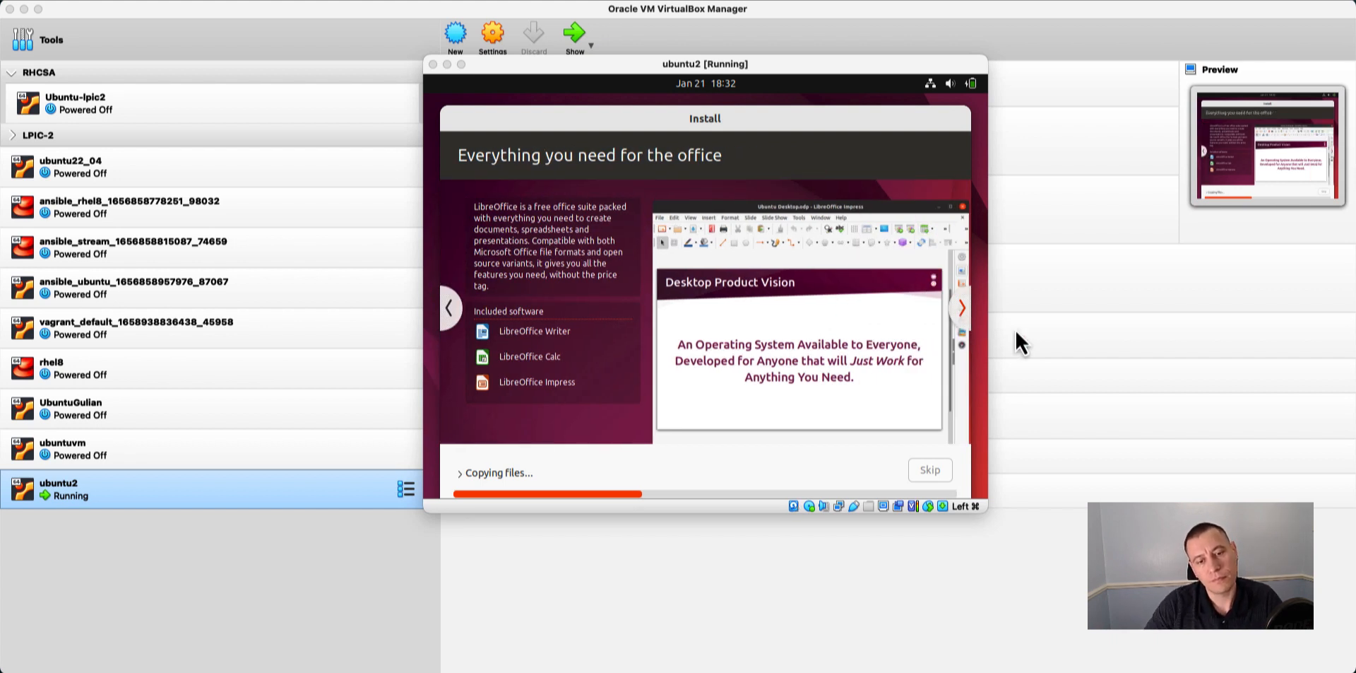
Browse the installer's feature slides from the office software page past the accessibility page while files are being copied.
{"action": "left_click", "coordinate": [965, 308]}
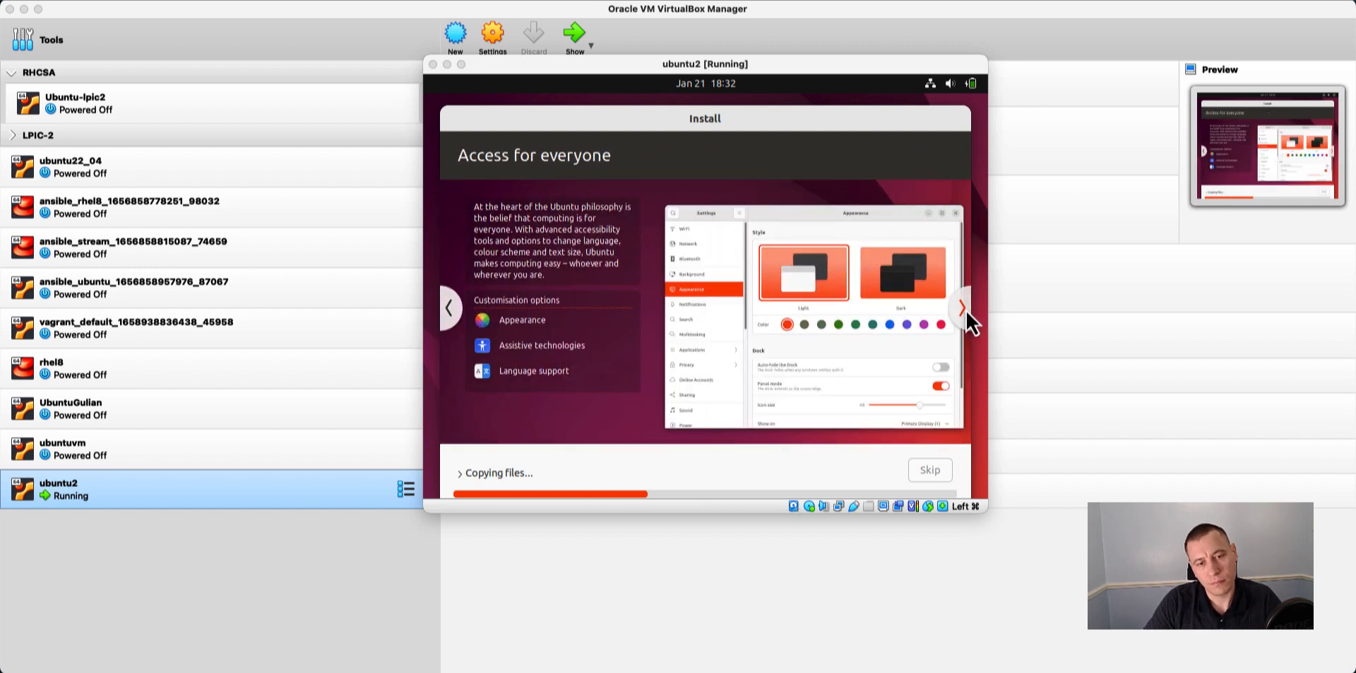
{"action": "left_click", "coordinate": [965, 311]}
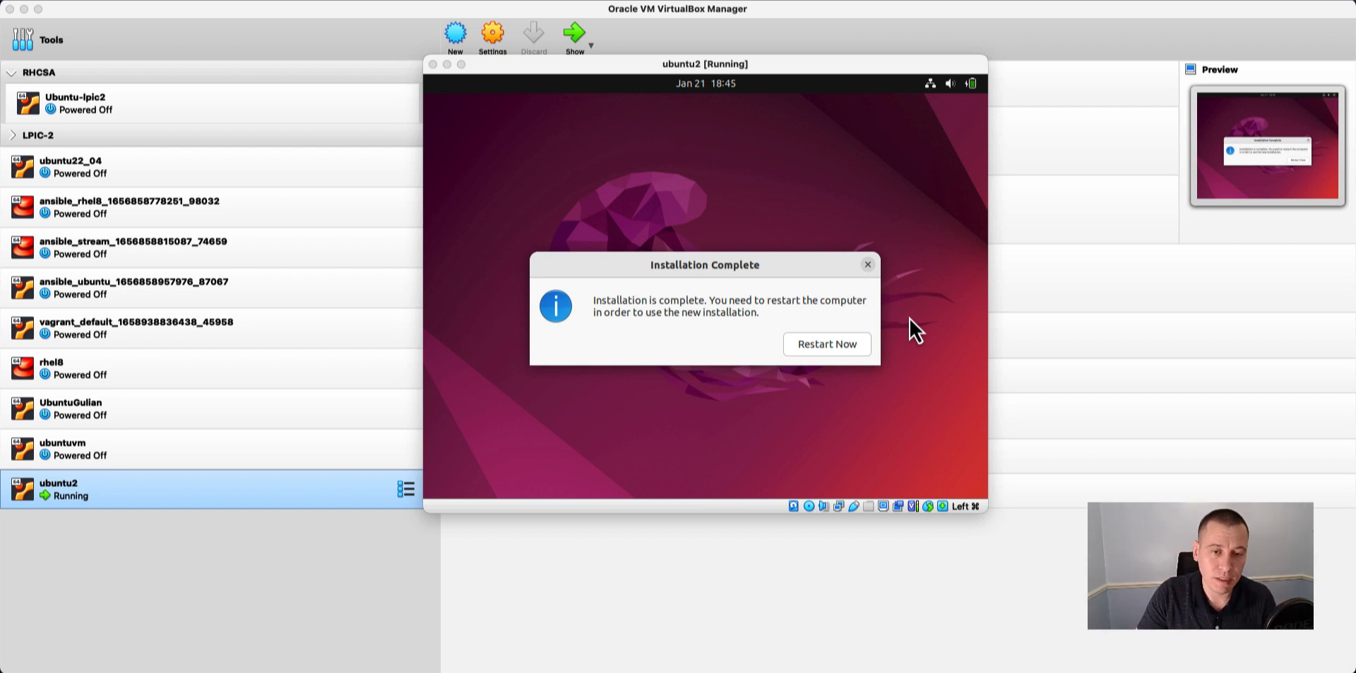
Restart the ubuntu2 machine into the new installation, confirming the installation medium removal and dismissing the mouse pointer integration notices.
{"action": "left_click", "coordinate": [849, 344]}
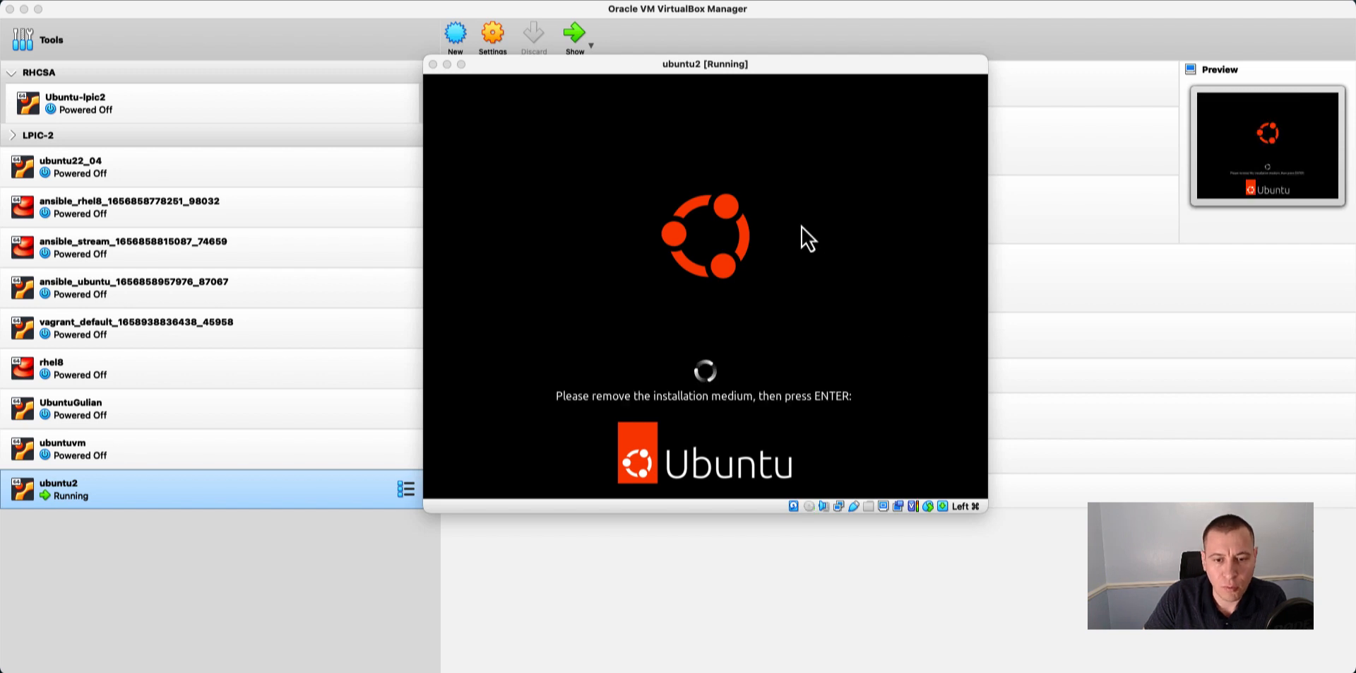
{"action": "left_click_drag", "start_coordinate": [675, 72], "coordinate": [910, 57]}
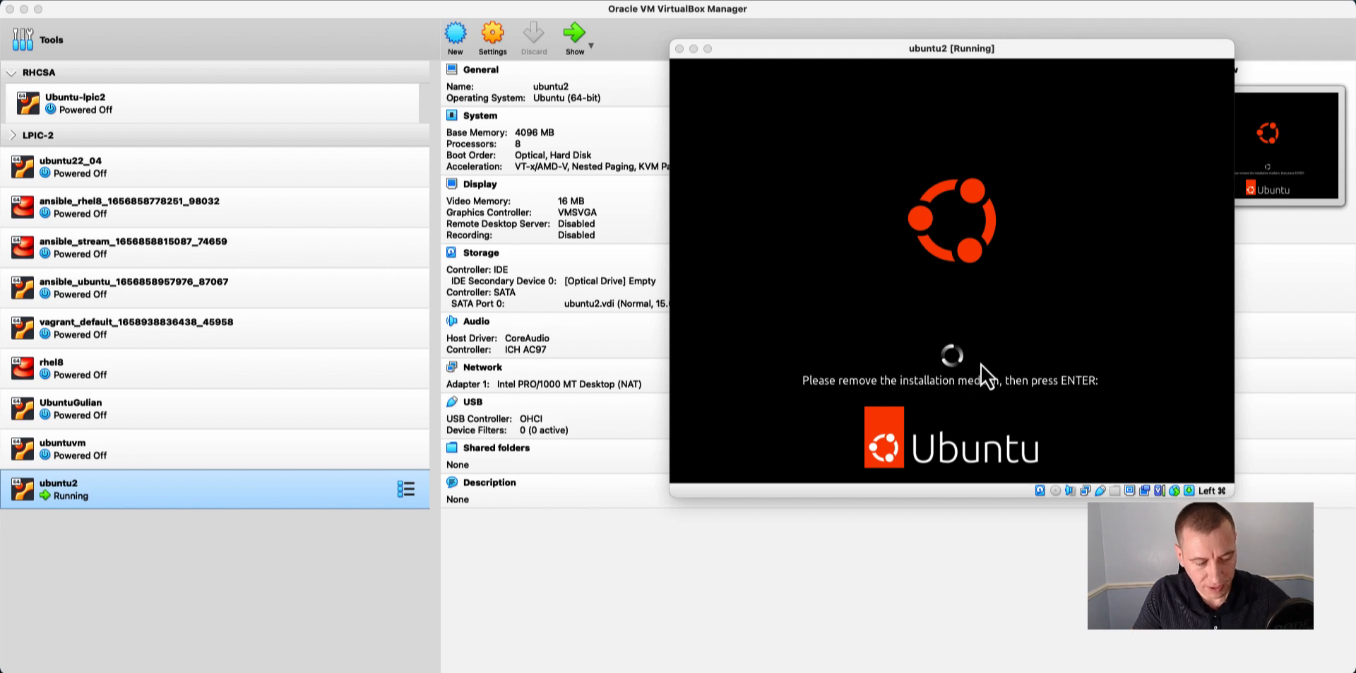
{"action": "key", "text": "Return"}
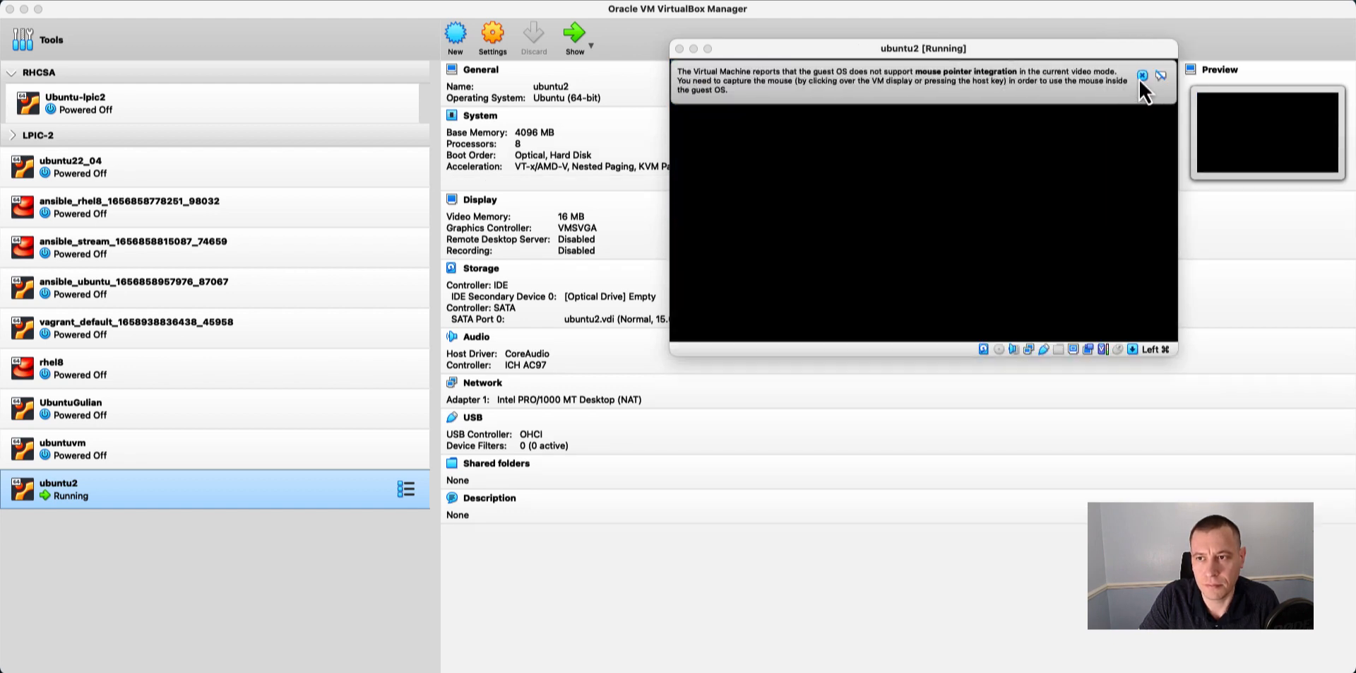
{"action": "left_click", "coordinate": [1141, 75]}
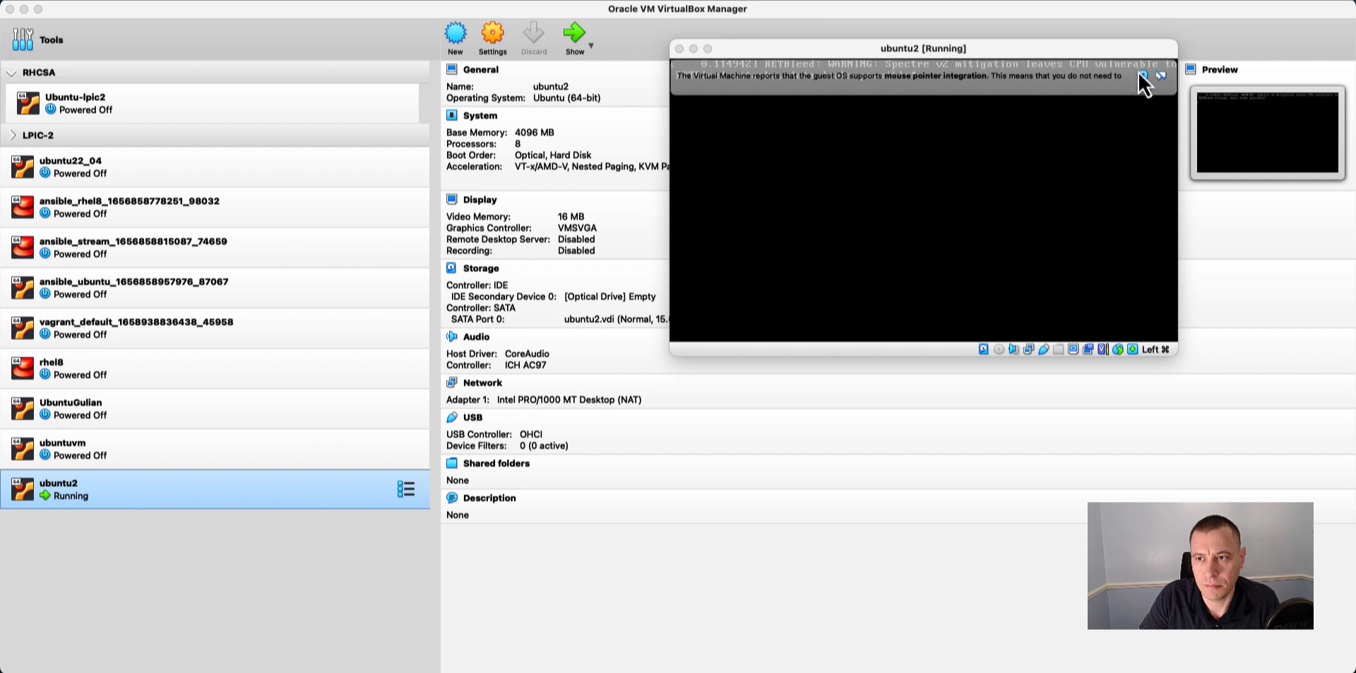
{"action": "left_click", "coordinate": [1142, 76]}
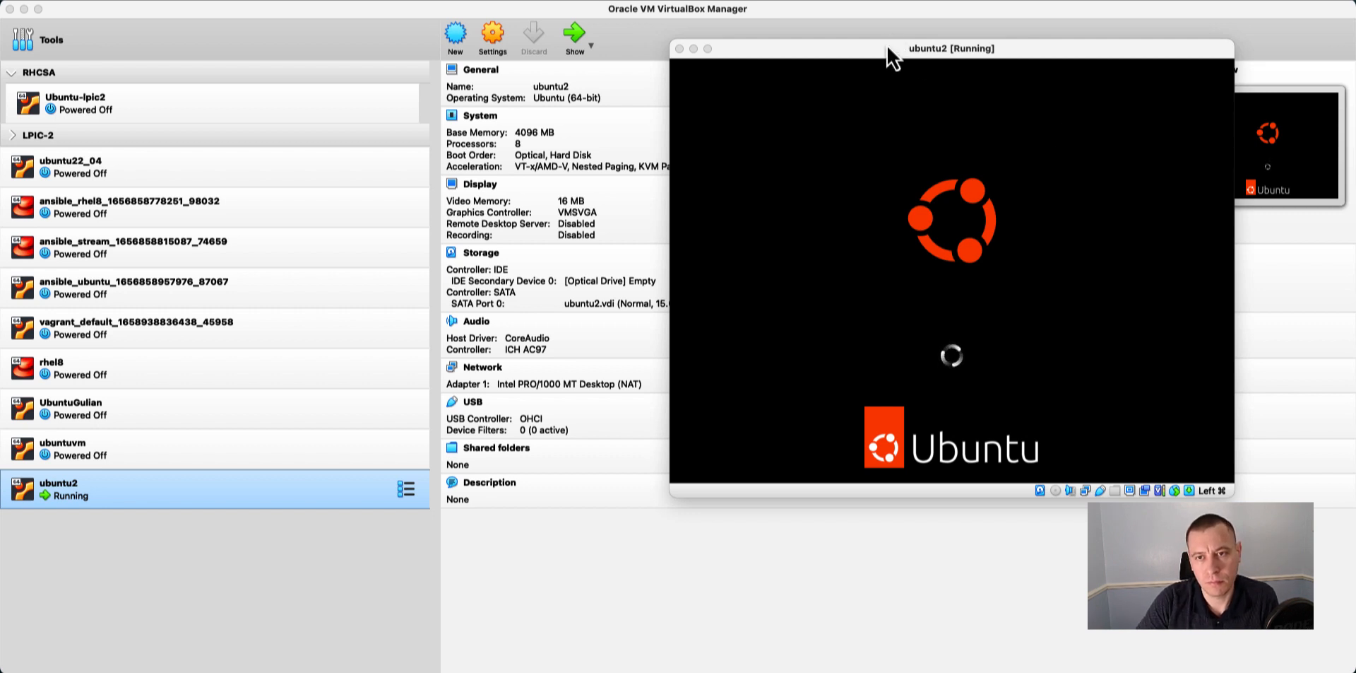
{"action": "left_click_drag", "start_coordinate": [891, 56], "coordinate": [659, 74]}
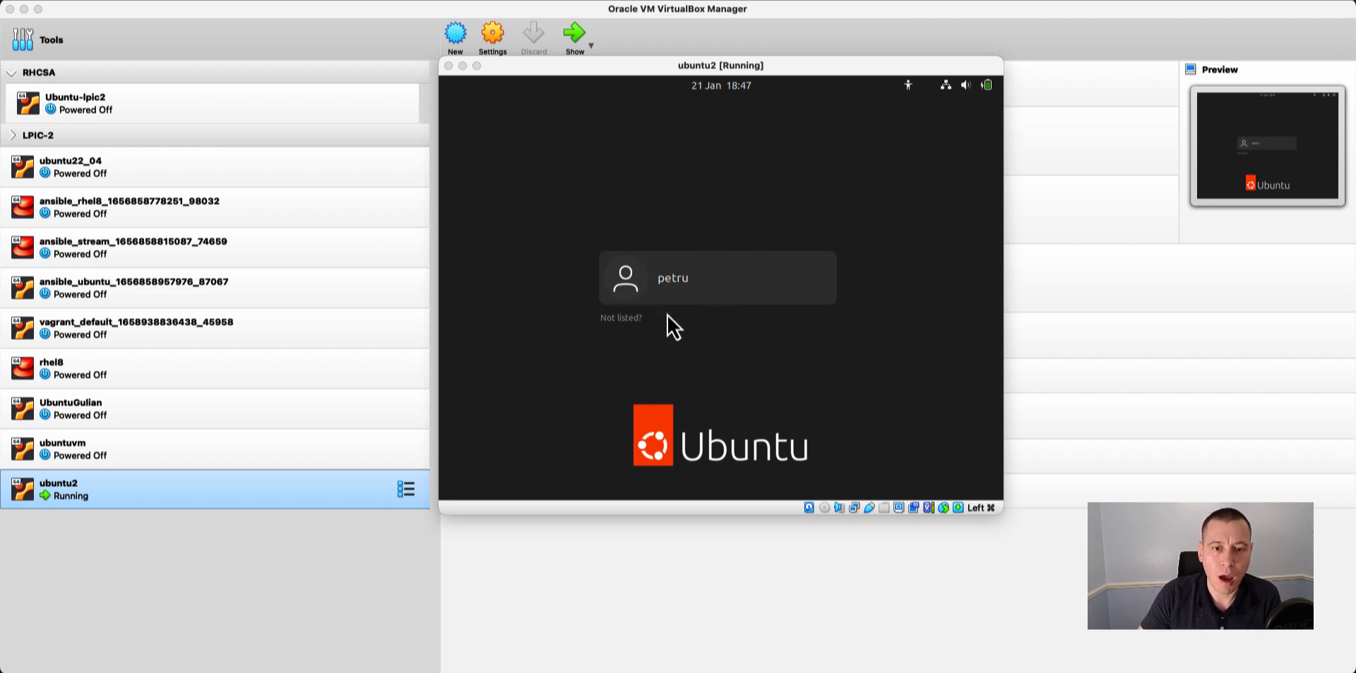
Log in to Ubuntu by selecting the listed user account and entering the account password.
{"action": "left_click", "coordinate": [678, 286]}
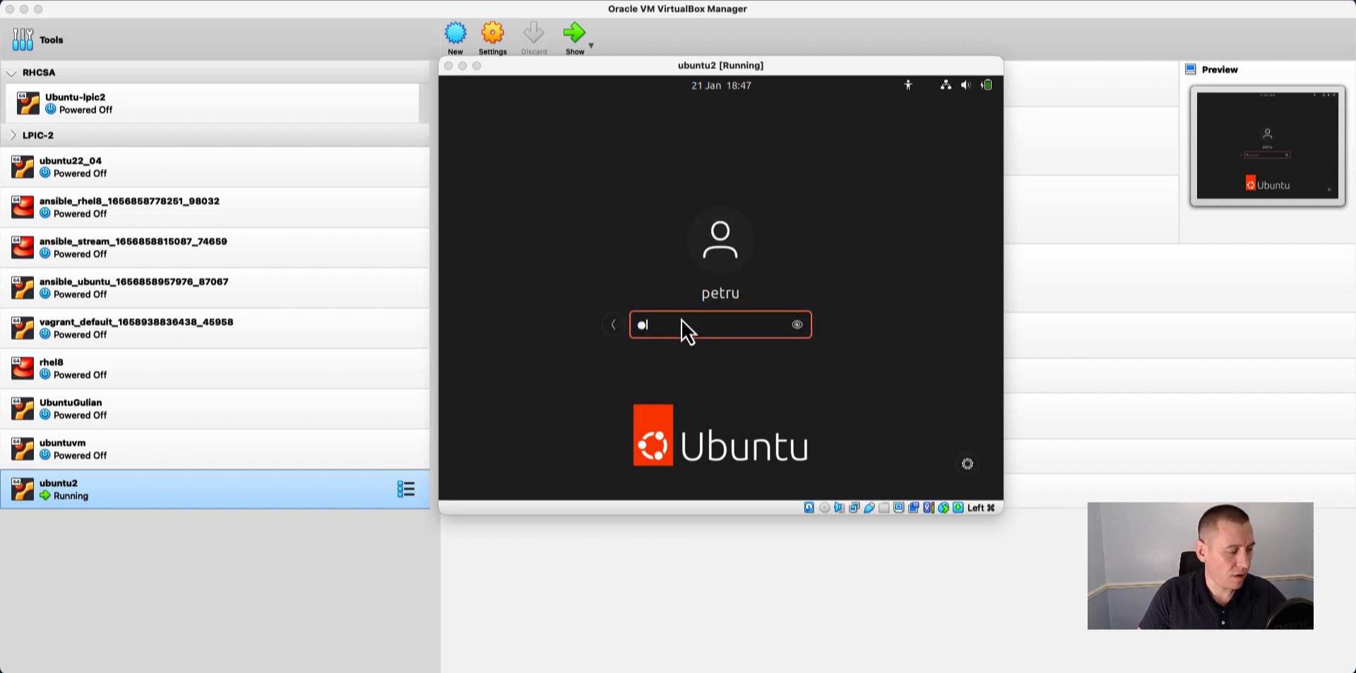
{"action": "type", "text": "•••••••"}
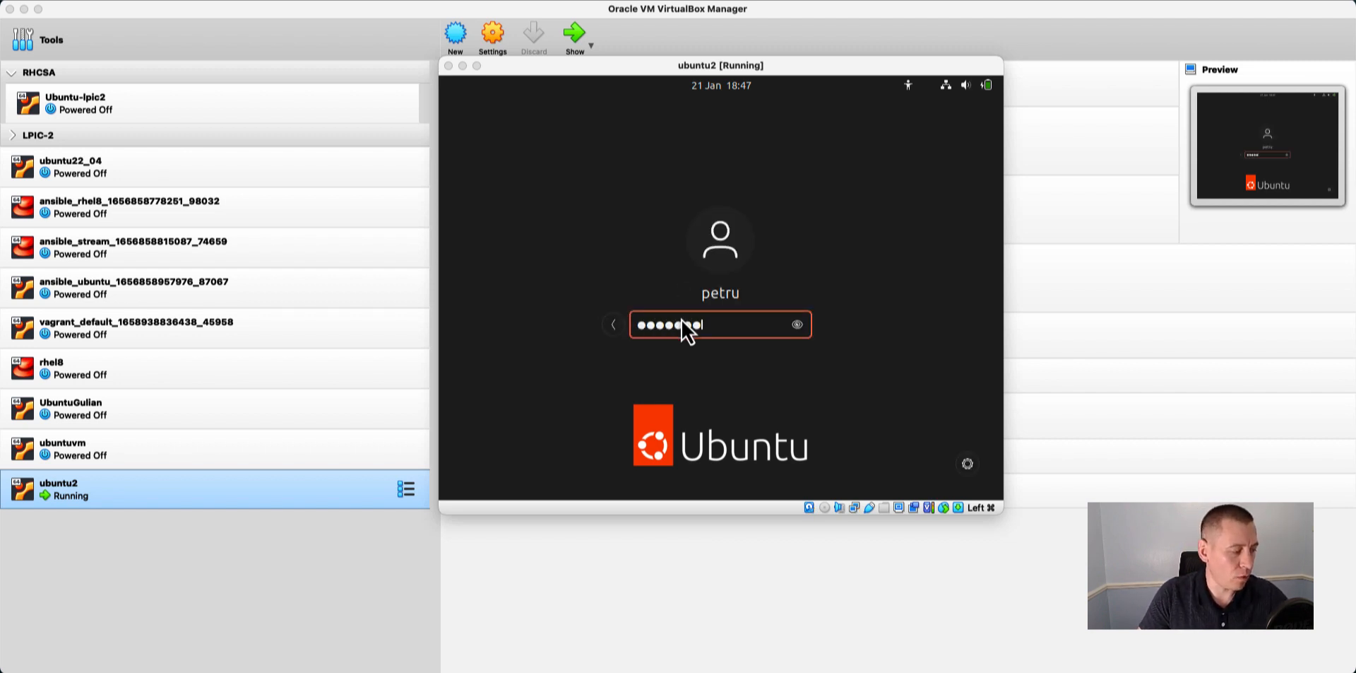
{"action": "type", "text": "•"}
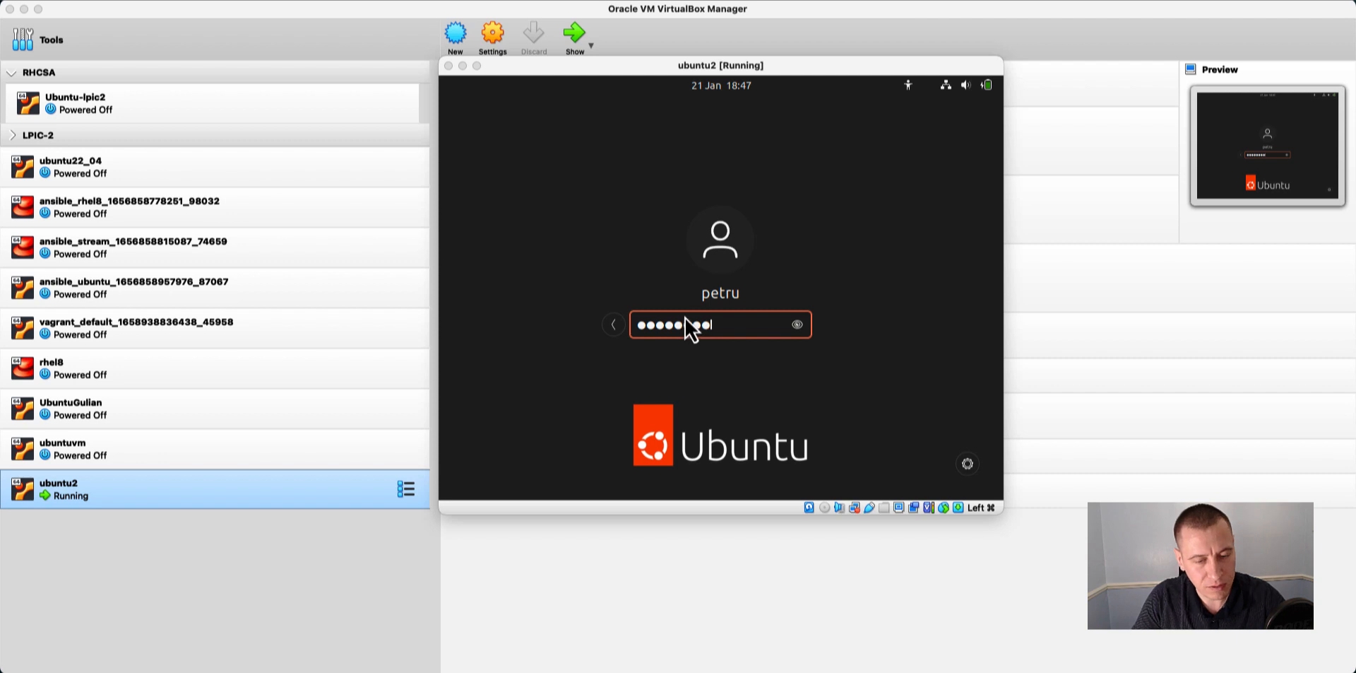
{"action": "key", "text": "Return"}
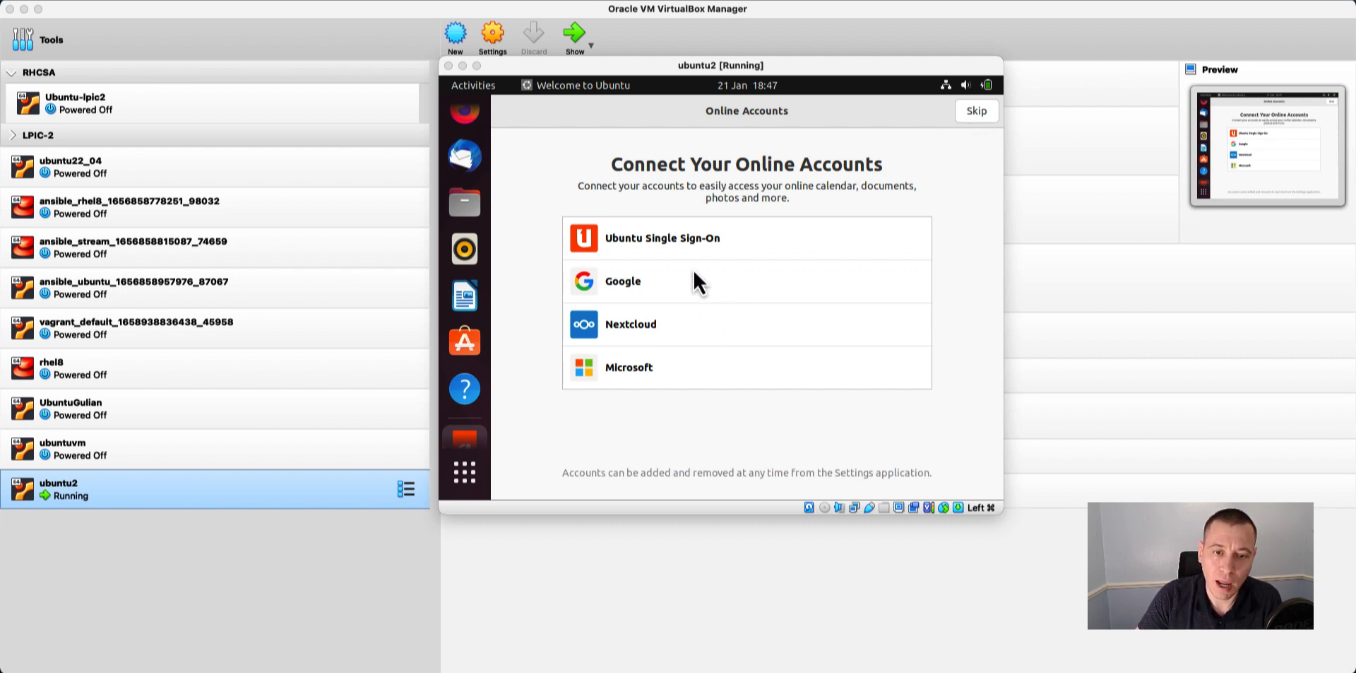
Complete the Ubuntu welcome wizard, skipping online accounts and Livepatch and keeping the default system info and location services settings.
{"action": "left_click", "coordinate": [978, 115]}
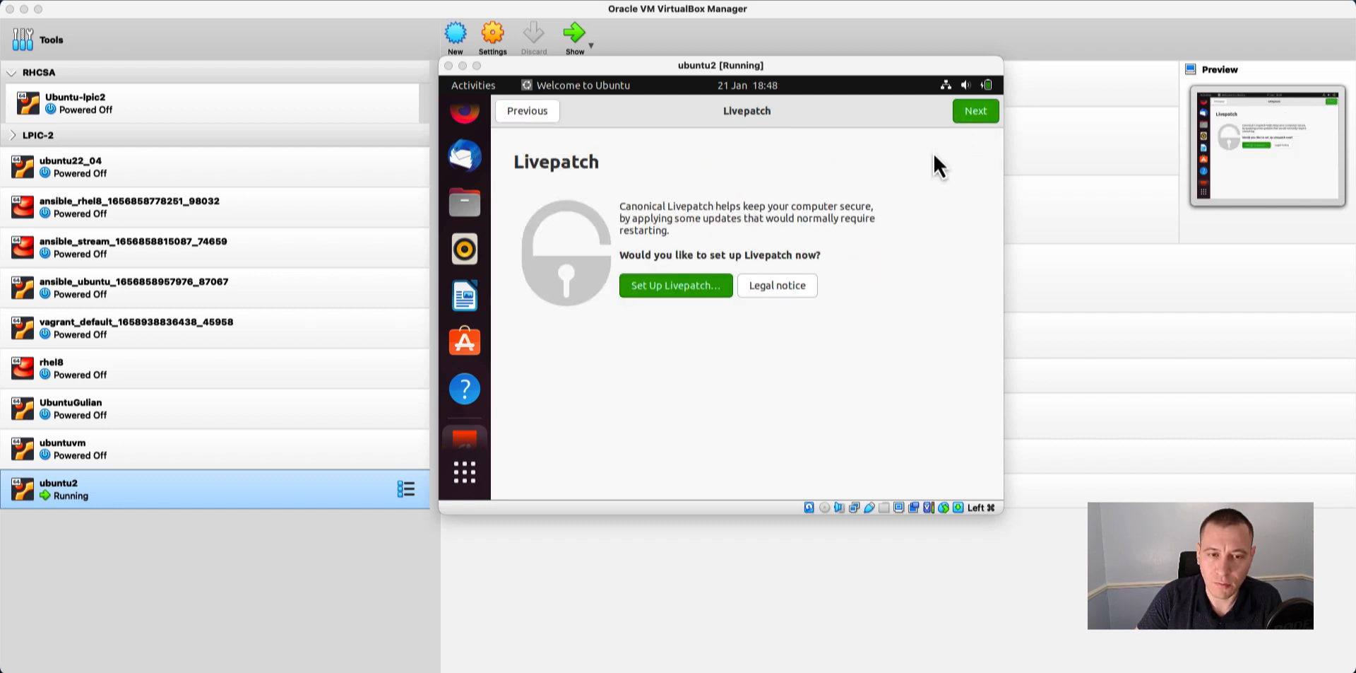
{"action": "left_click", "coordinate": [976, 113]}
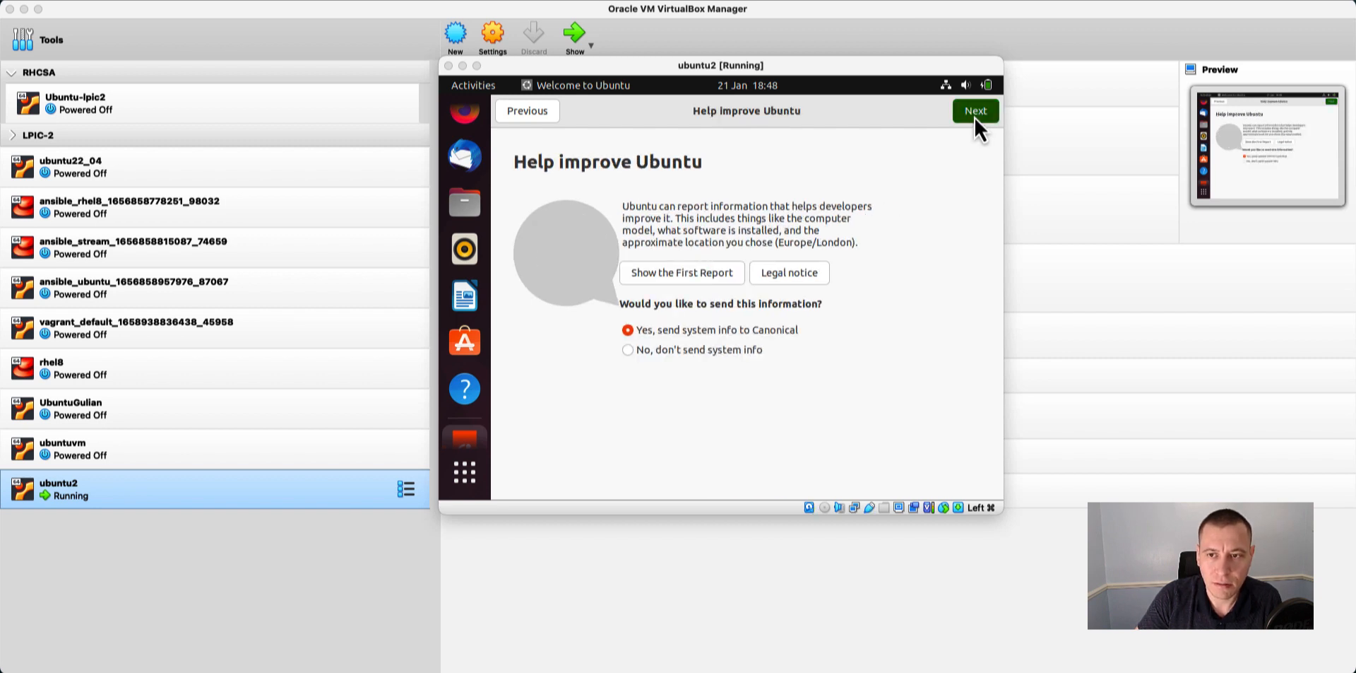
{"action": "left_click", "coordinate": [974, 116]}
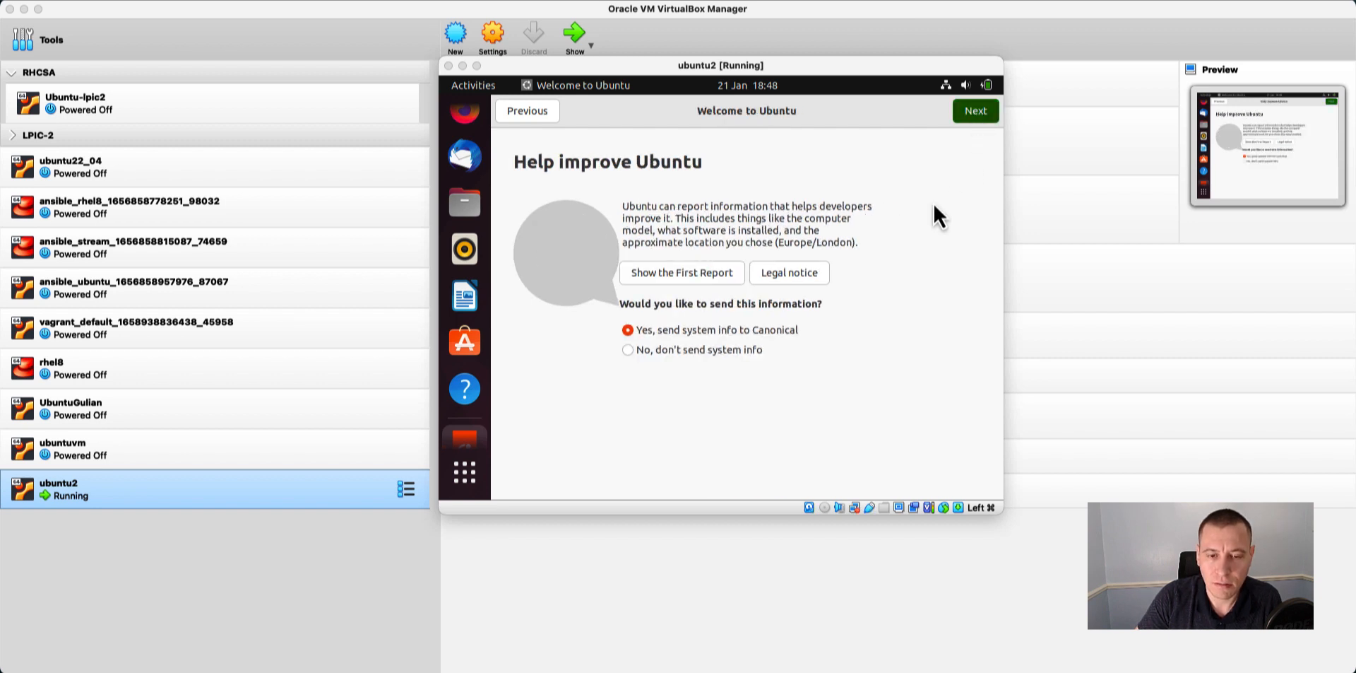
{"action": "left_click", "coordinate": [969, 120]}
{"action": "left_click", "coordinate": [973, 112]}
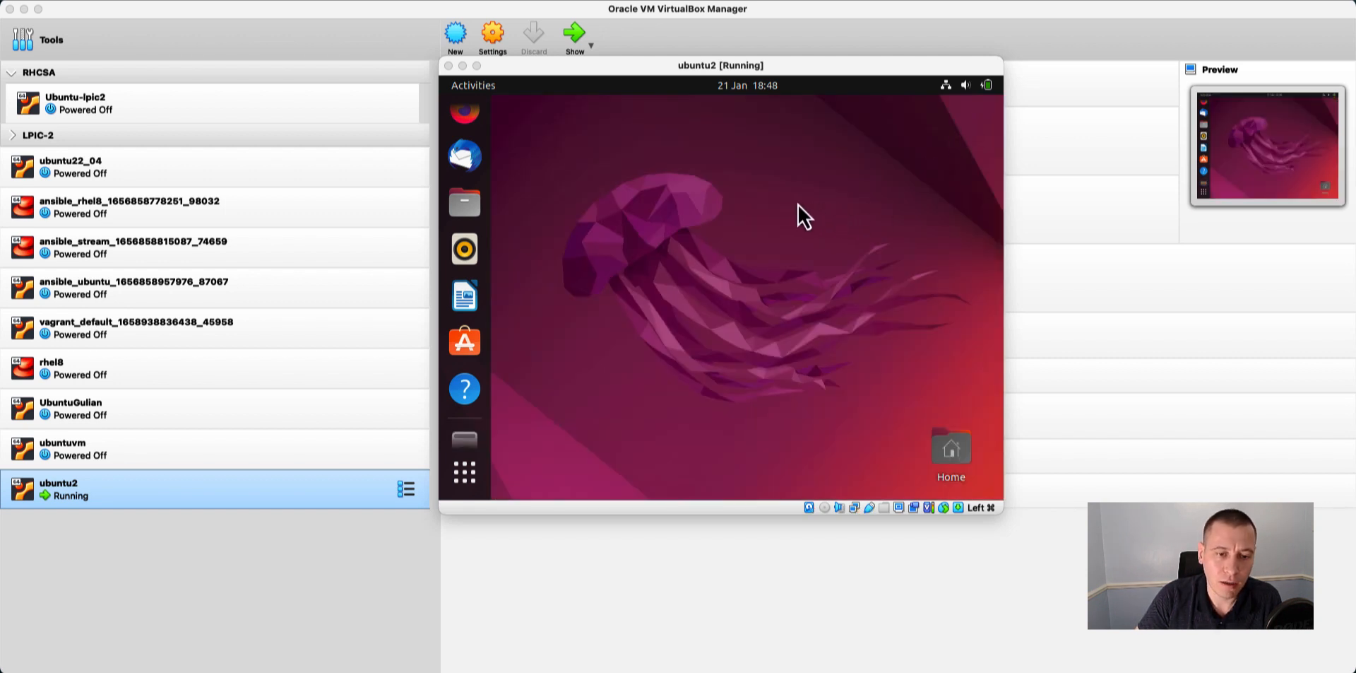
{"action": "right_click", "coordinate": [693, 202]}
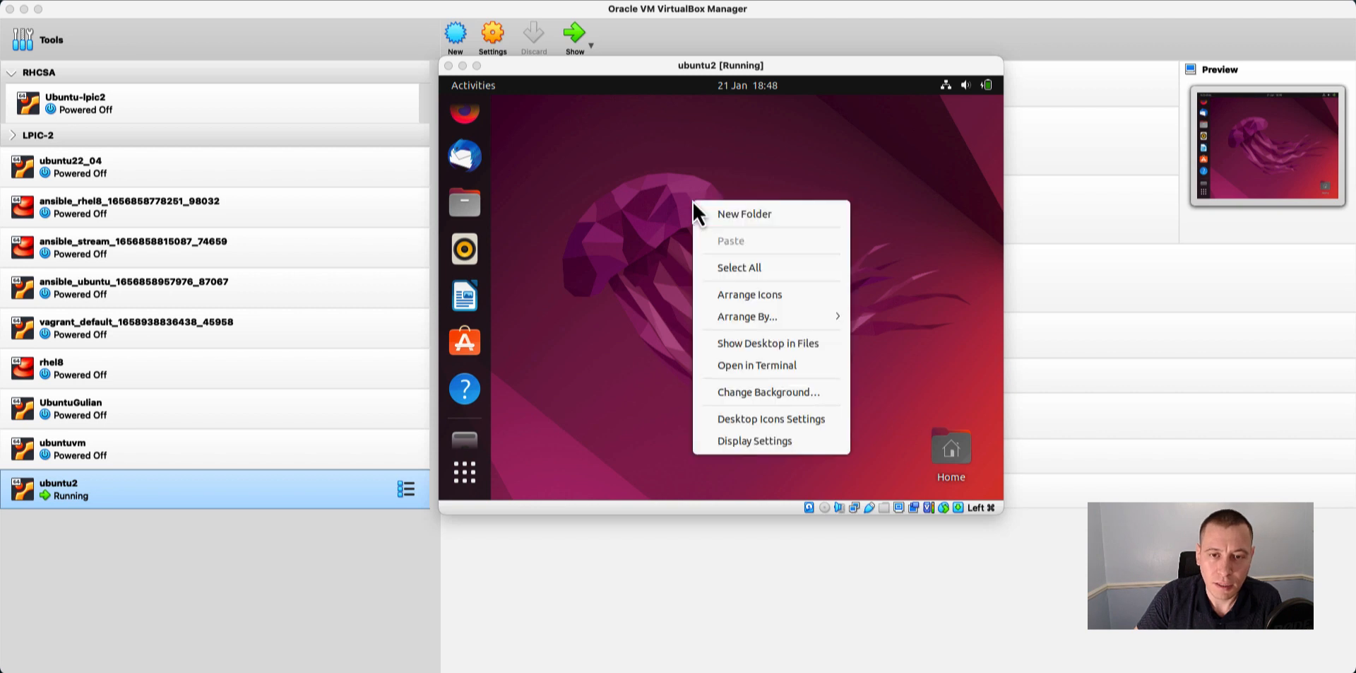
{"action": "left_click", "coordinate": [626, 184]}
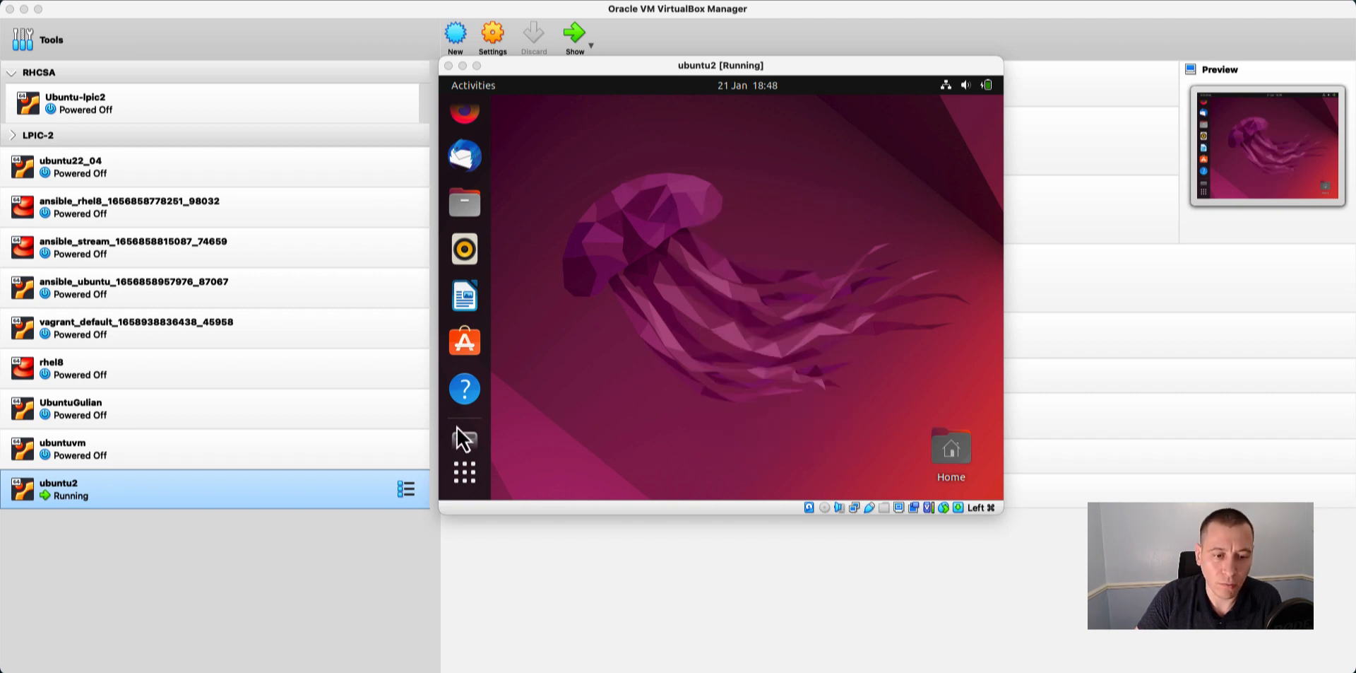
{"action": "left_click", "coordinate": [468, 481]}
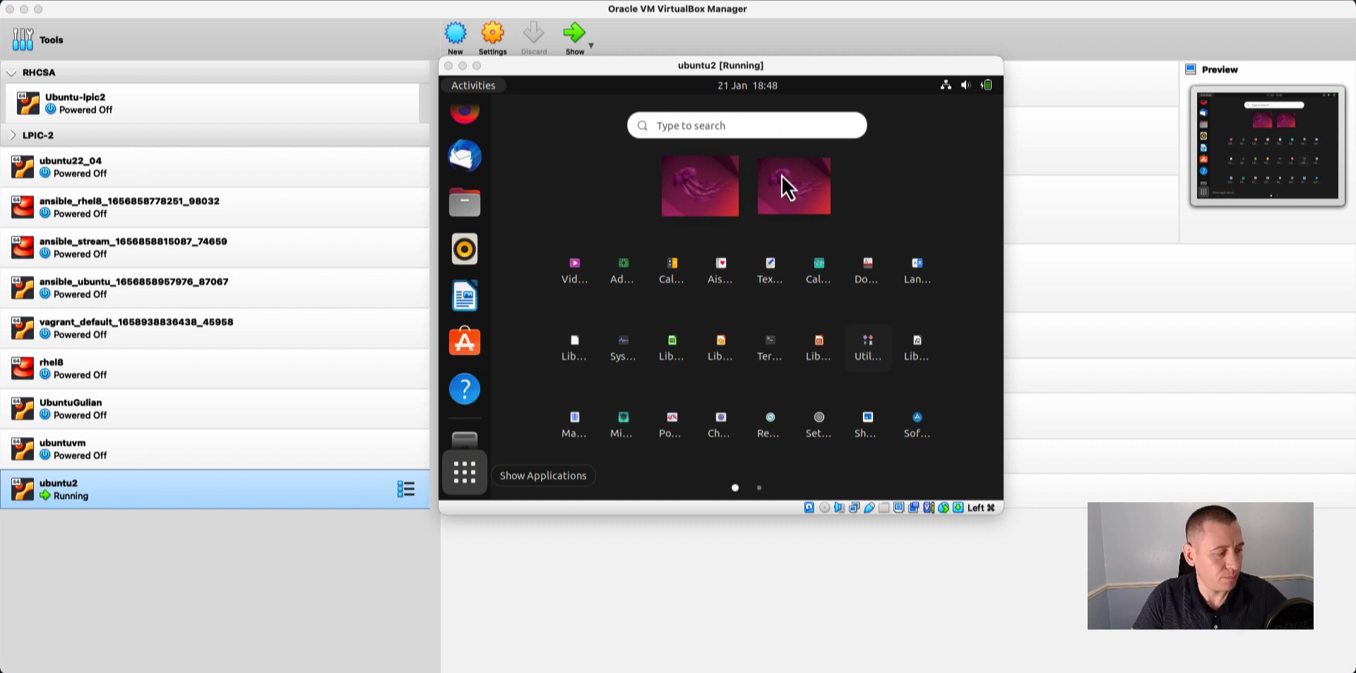
{"action": "left_click", "coordinate": [707, 194]}
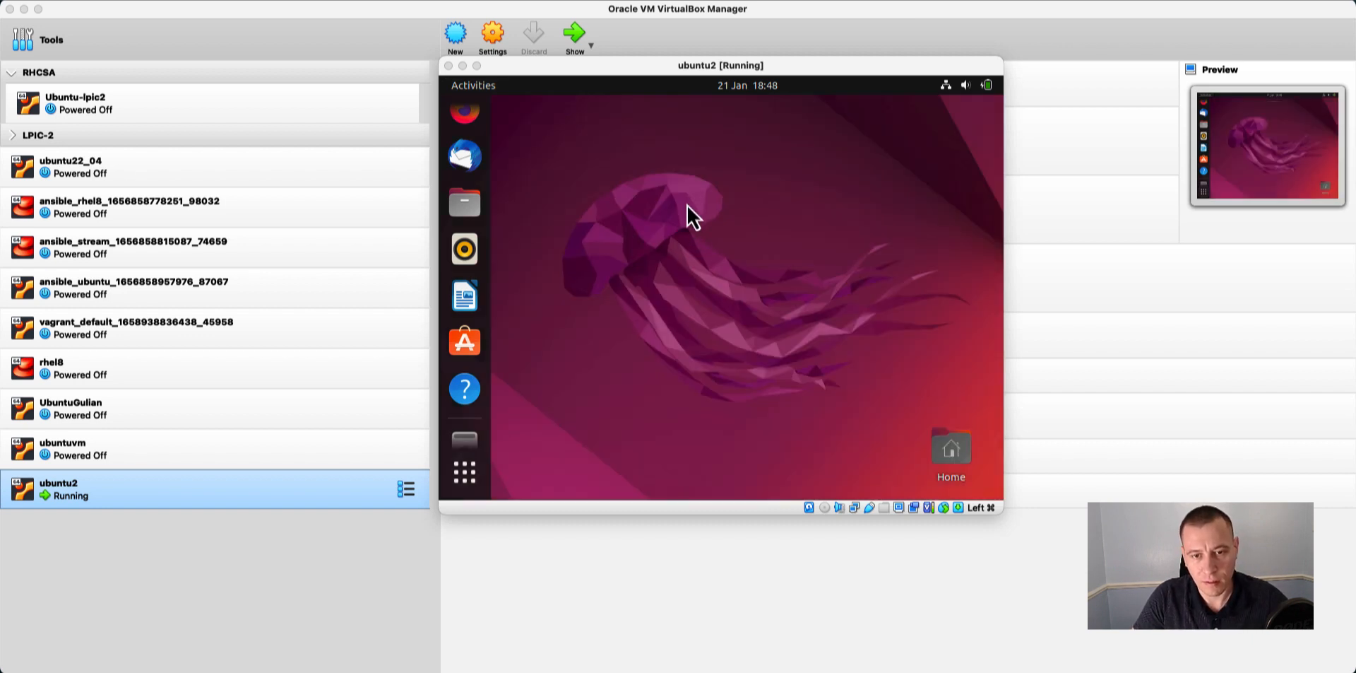
{"action": "right_click", "coordinate": [656, 242]}
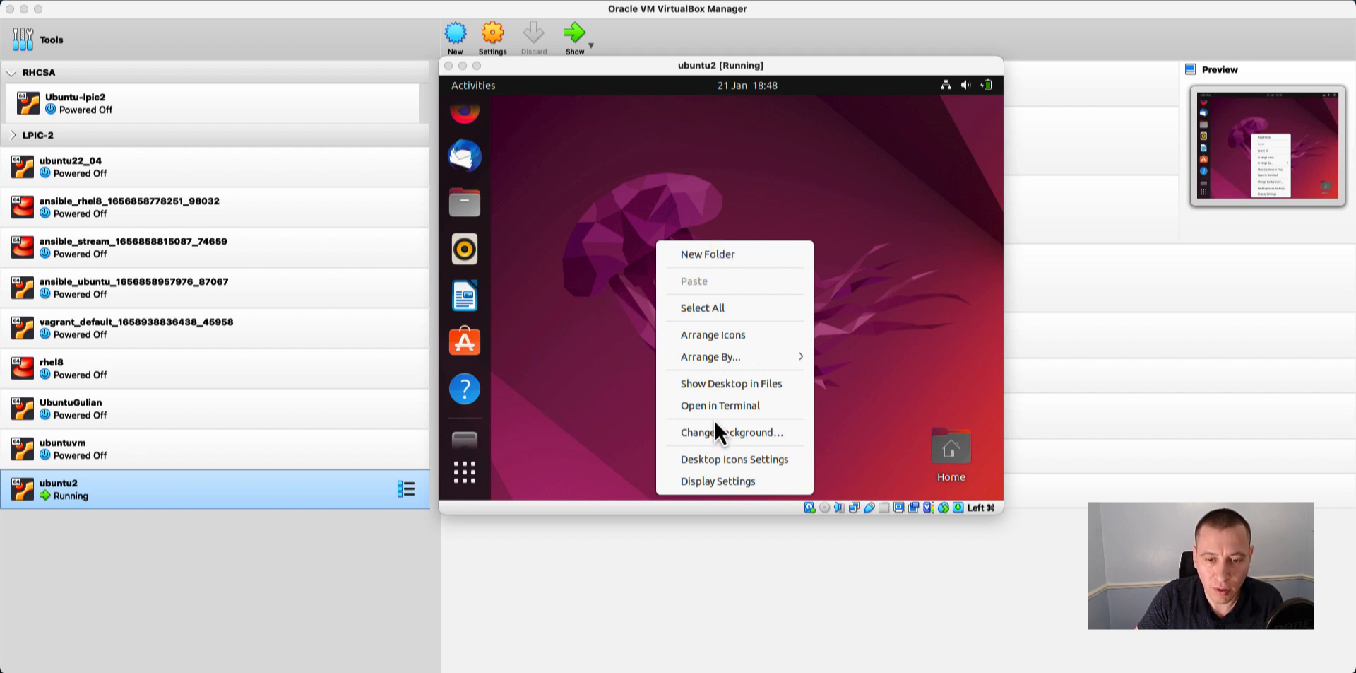
{"action": "left_click", "coordinate": [605, 247]}
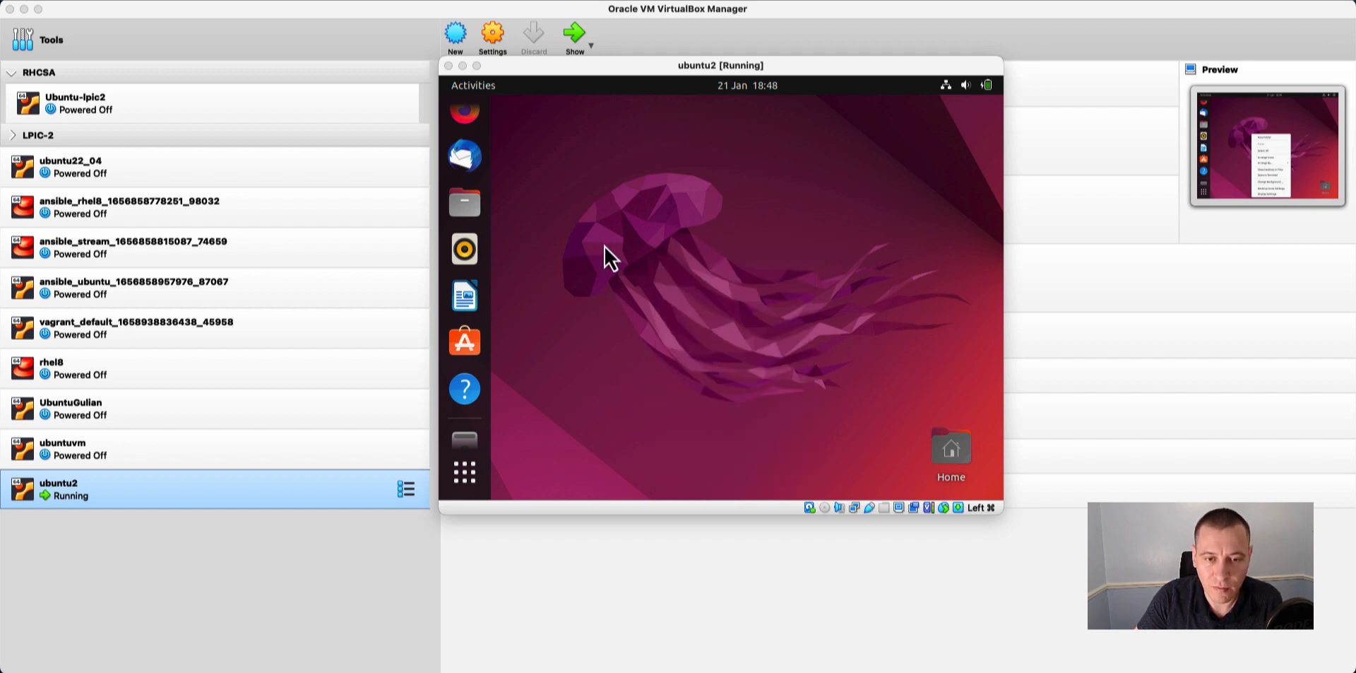
Open a terminal from the desktop in a maximized ubuntu2 window, closing the Software Updater without installing updates.
{"action": "right_click", "coordinate": [656, 271]}
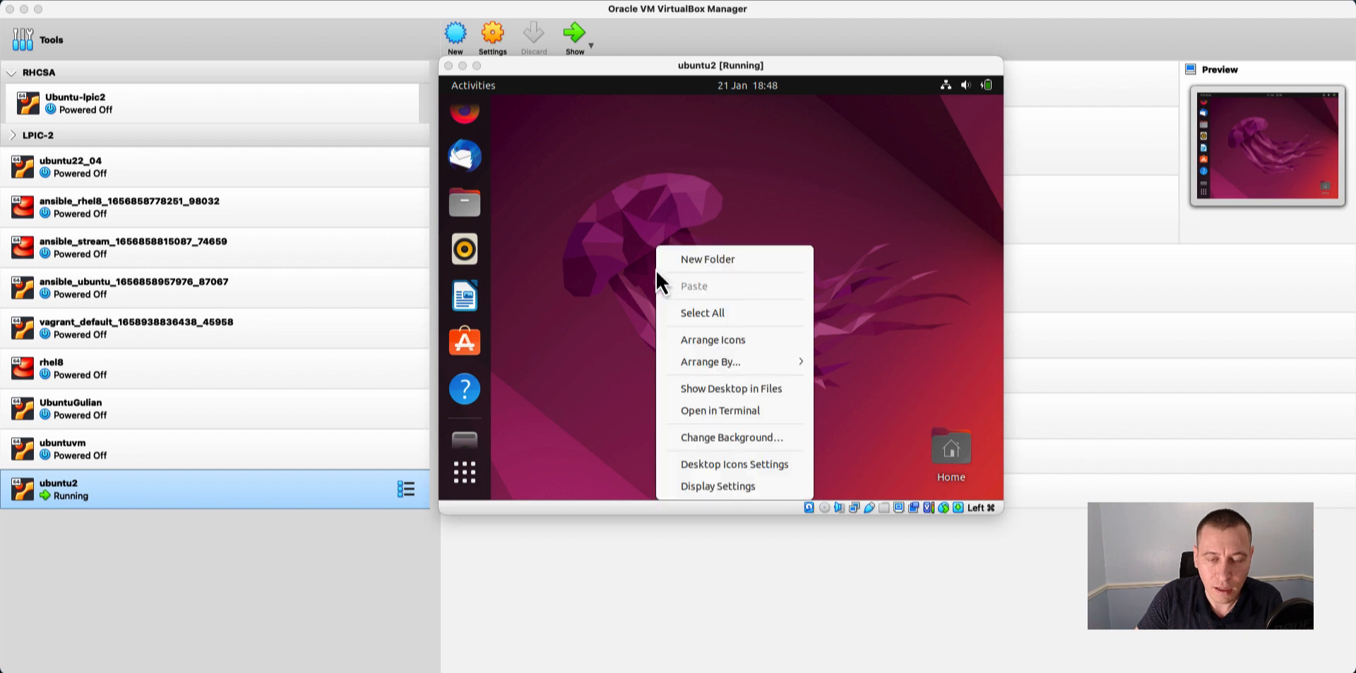
{"action": "left_click", "coordinate": [717, 411]}
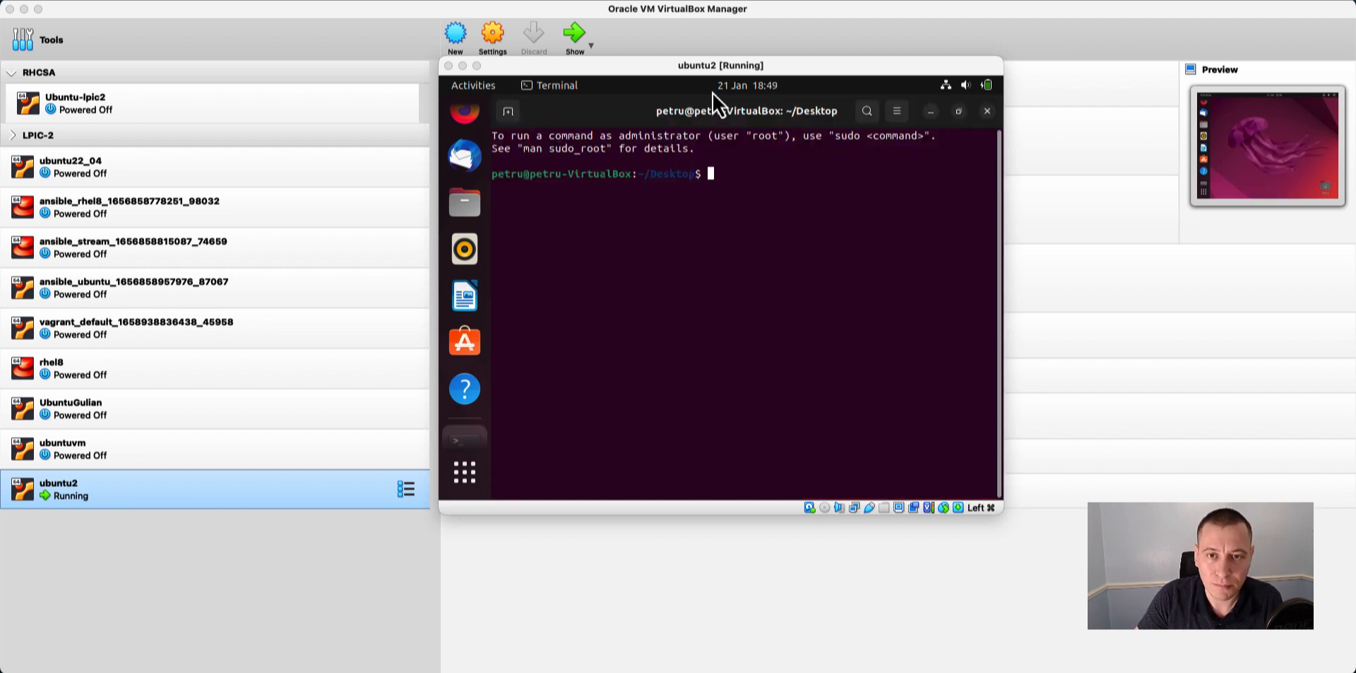
{"action": "double_click", "coordinate": [733, 67]}
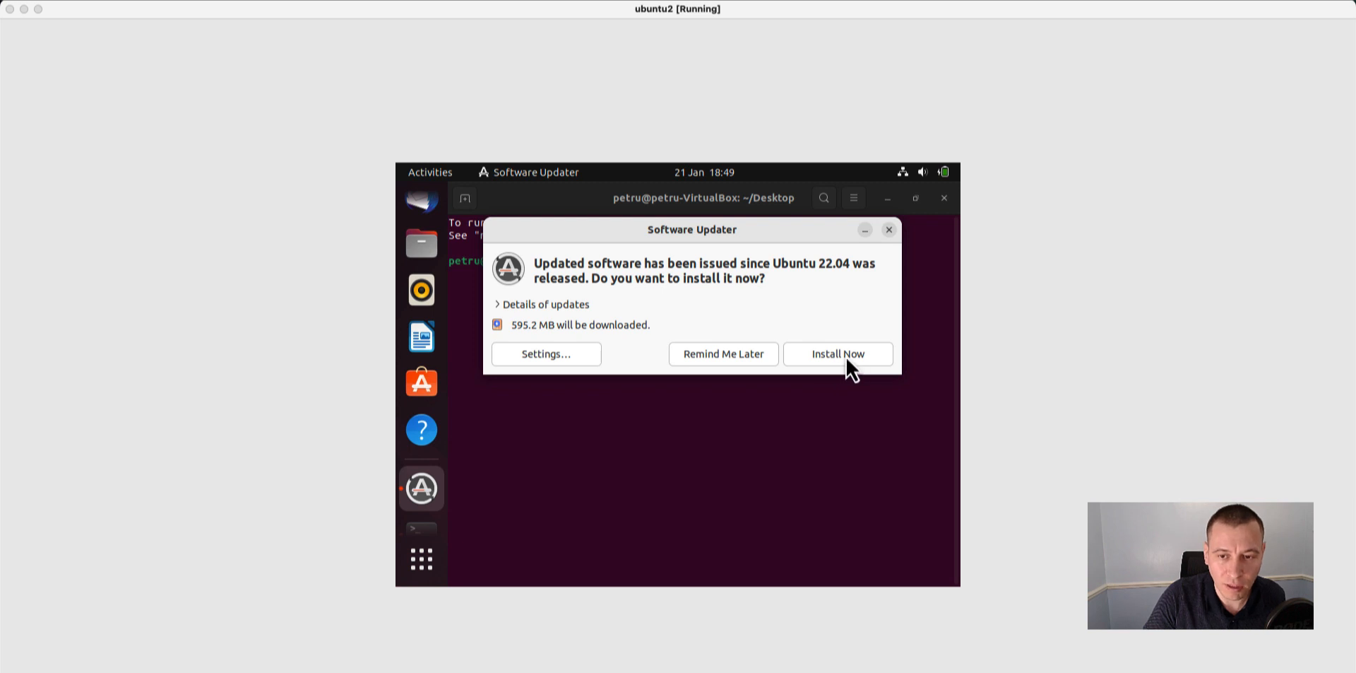
{"action": "left_click", "coordinate": [889, 231]}
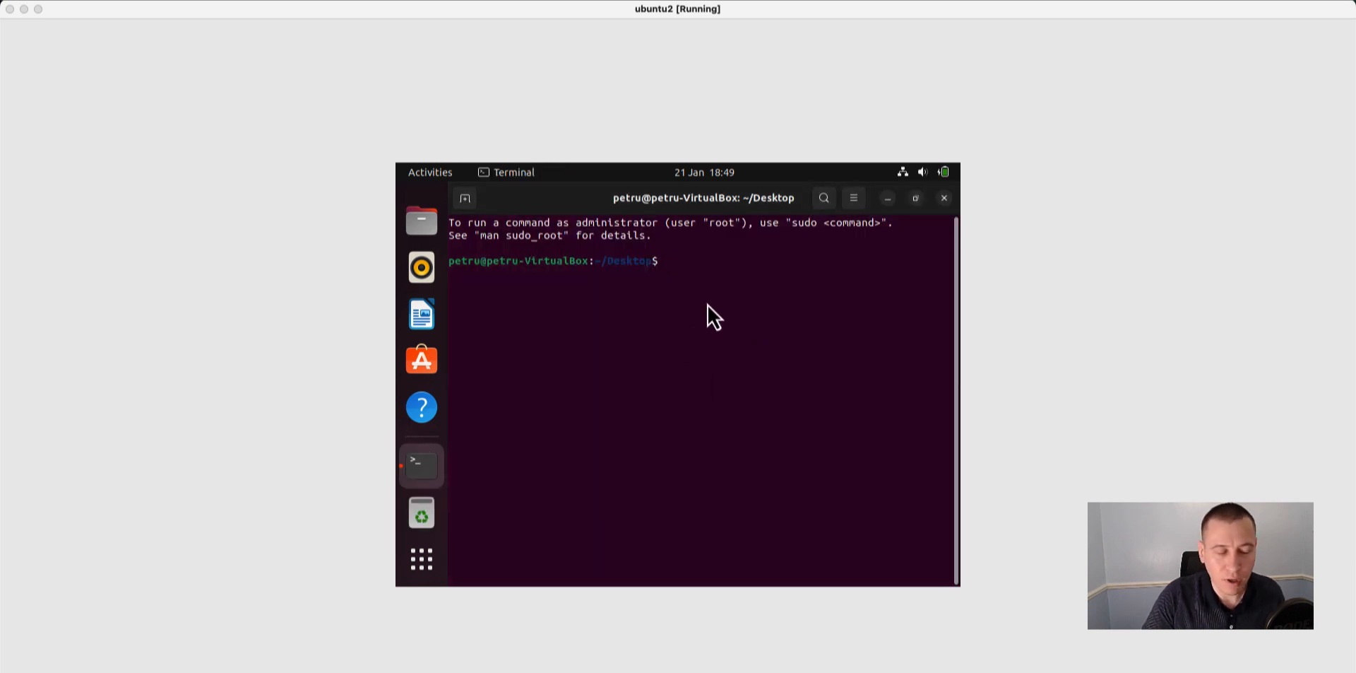
Refresh the package lists with sudo apt-get update, entering the account password for sudo.
{"action": "type", "text": "sudo"}
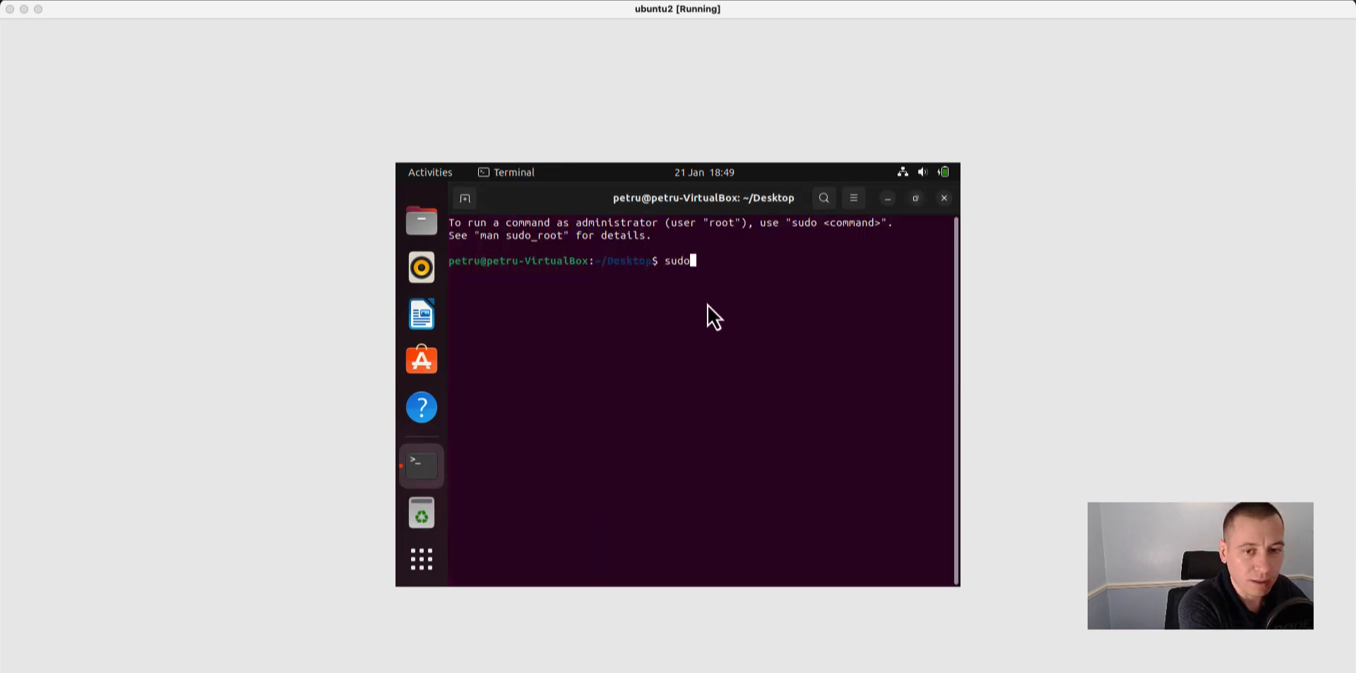
{"action": "type", "text": " ap"}
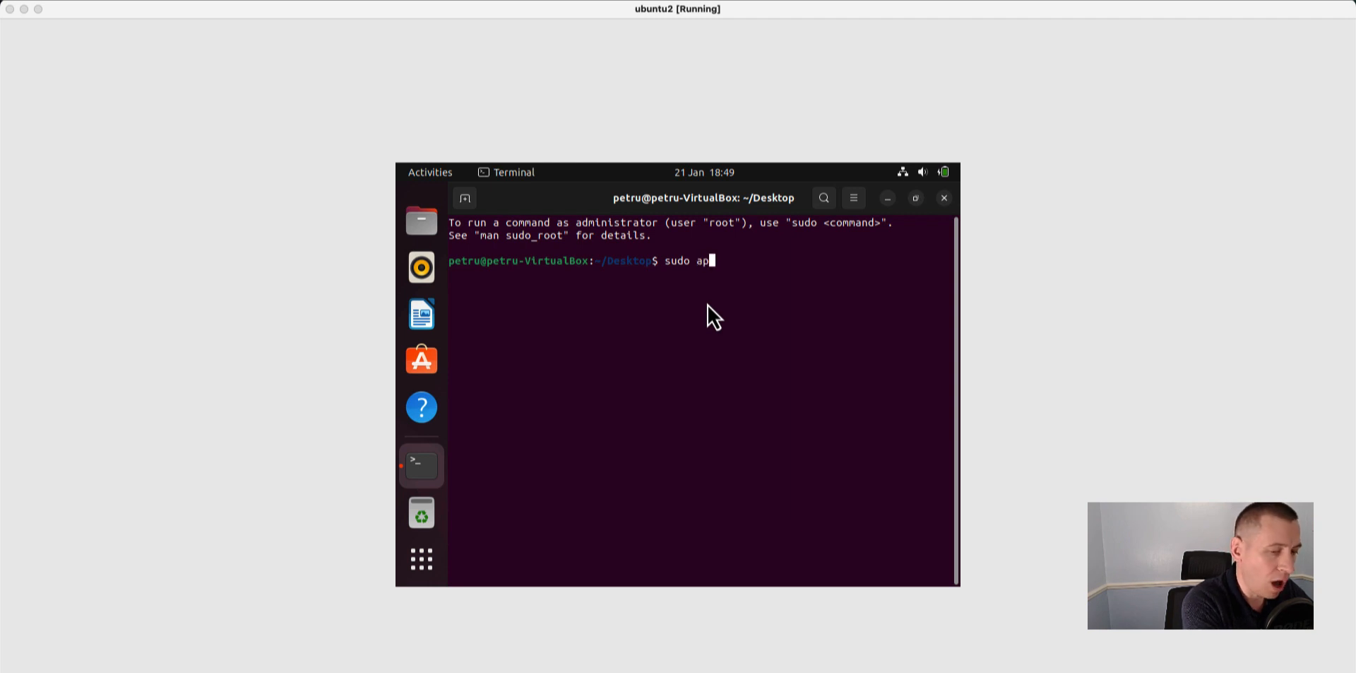
{"action": "type", "text": "t-get update"}
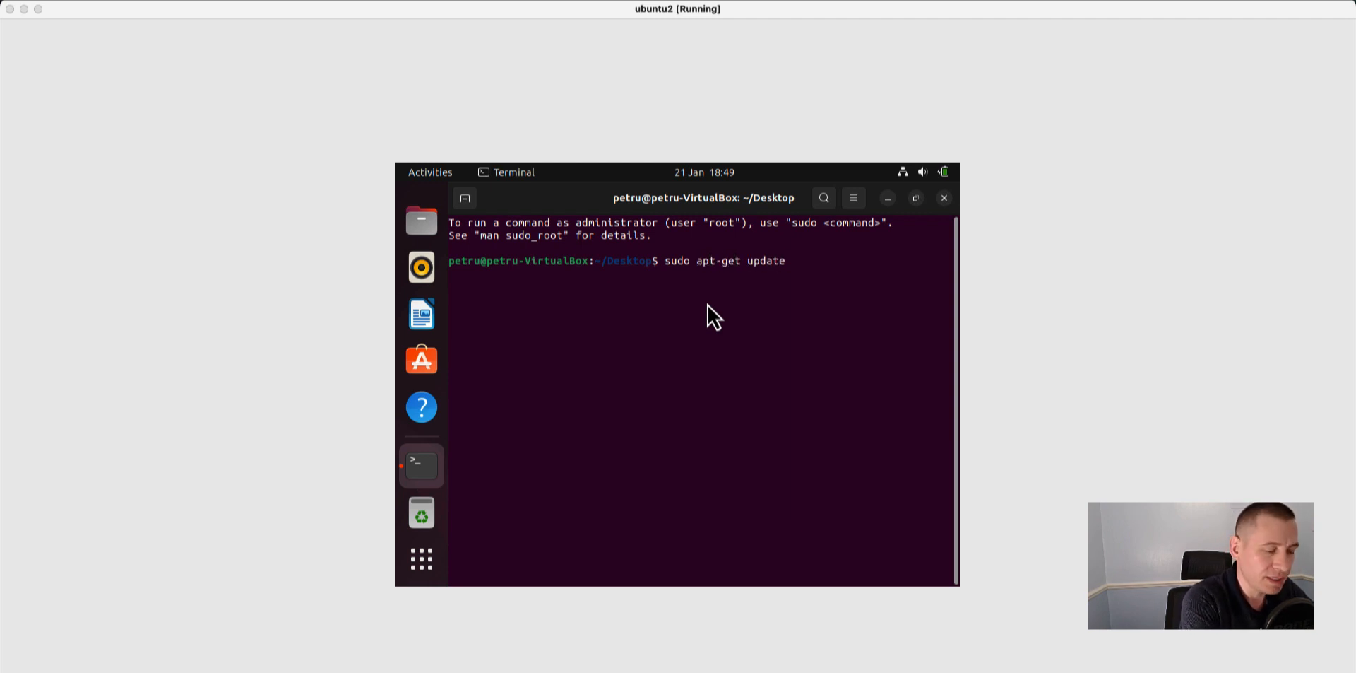
{"action": "key", "text": "Return"}
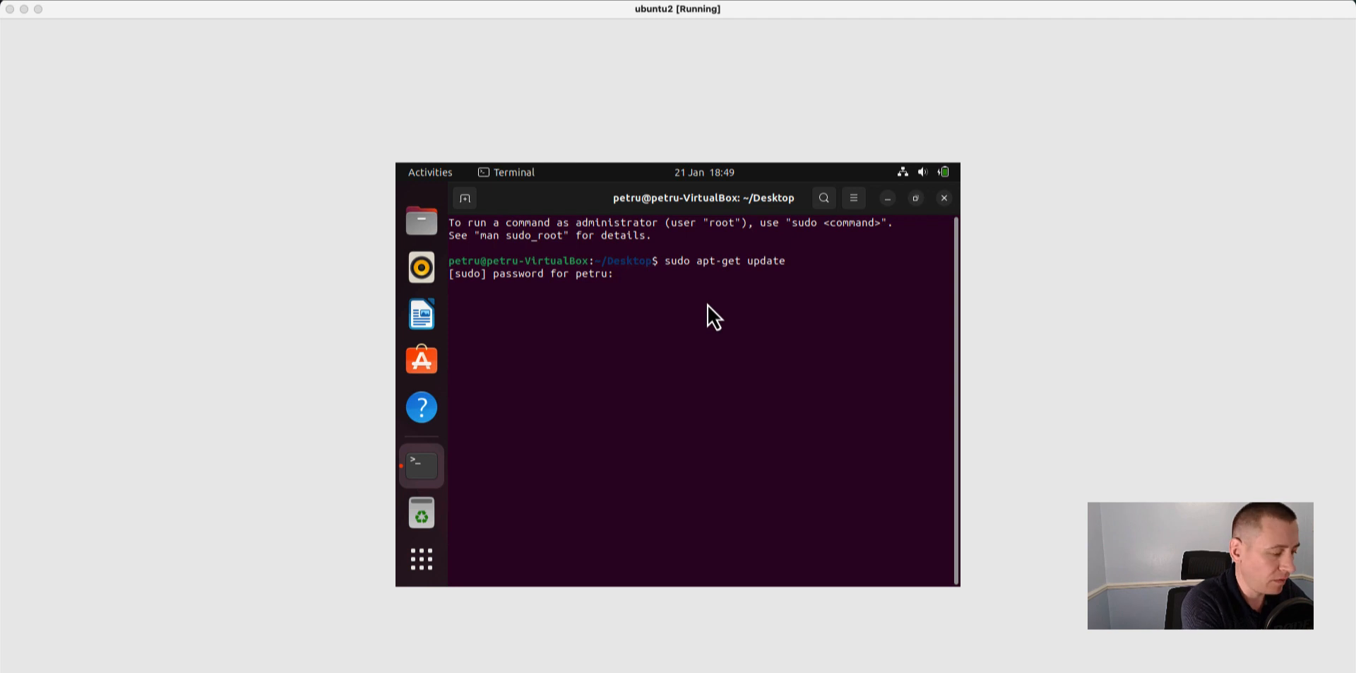
{"action": "key", "text": "Return"}
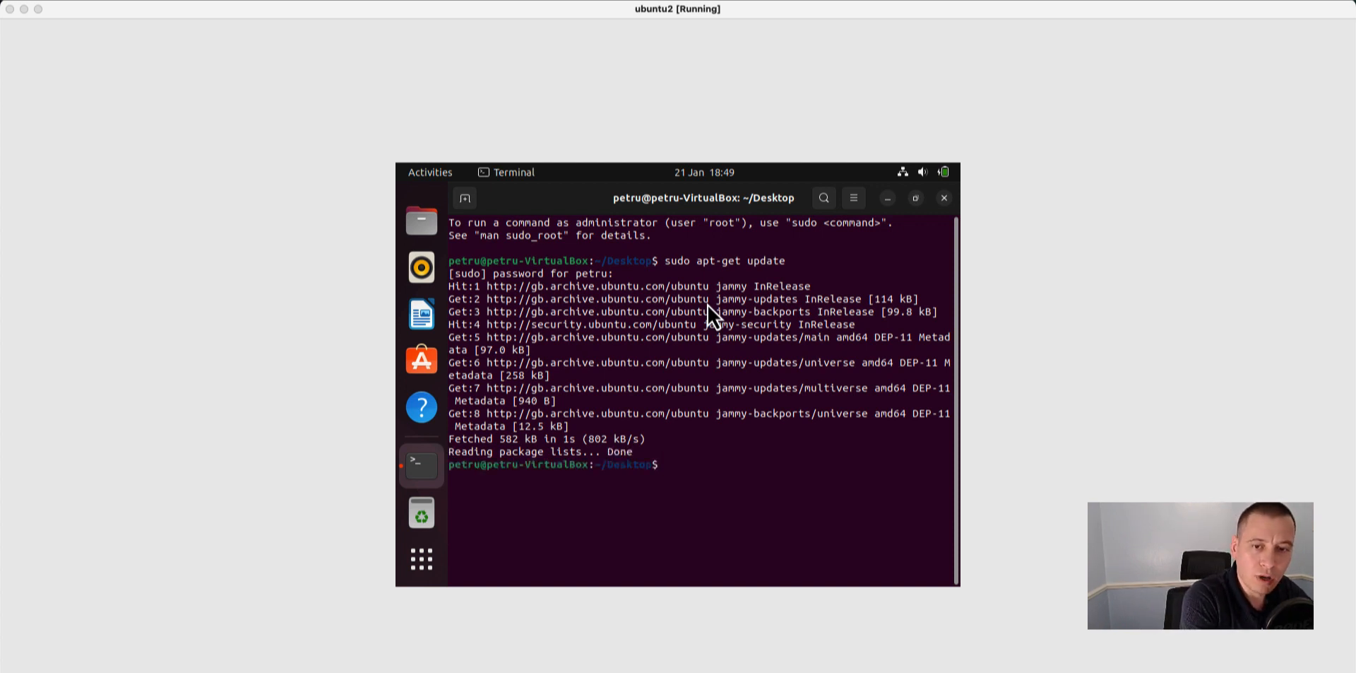
Upgrade the installed packages with sudo apt-get upgrade, answering y to continue.
{"action": "type", "text": "sudo apt-get "}
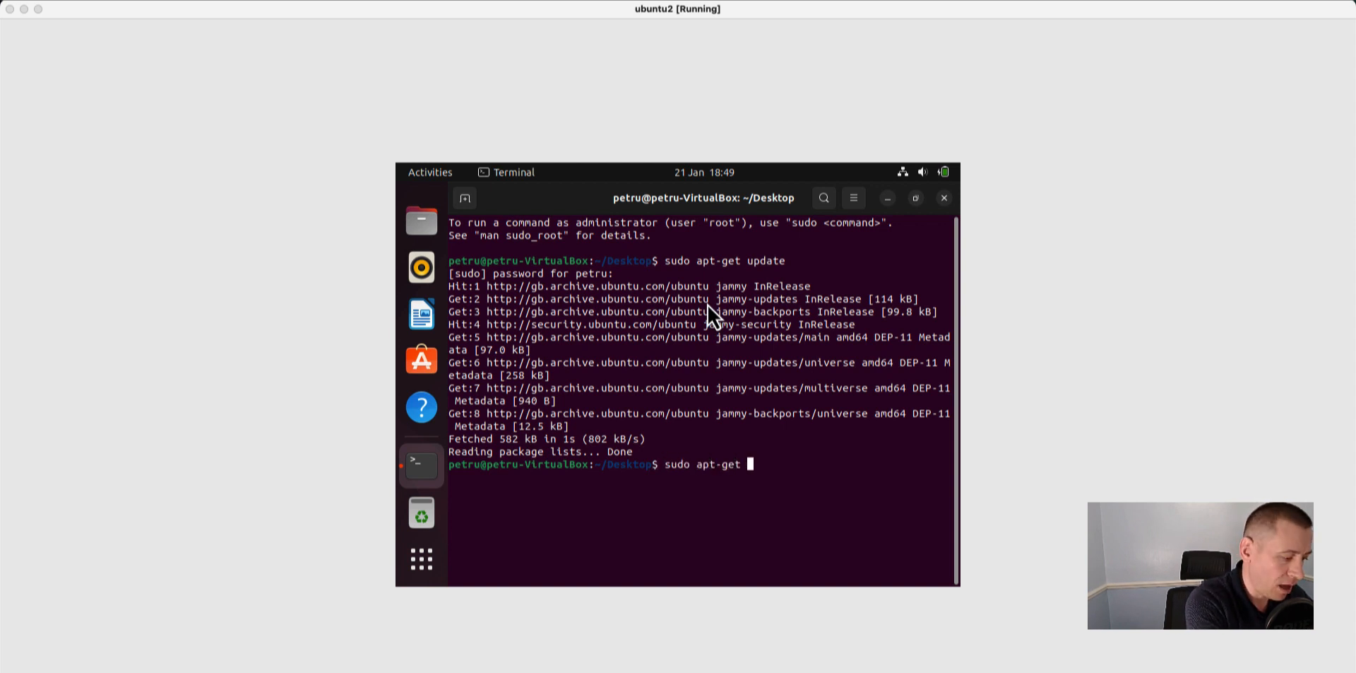
{"action": "type", "text": "upgrade"}
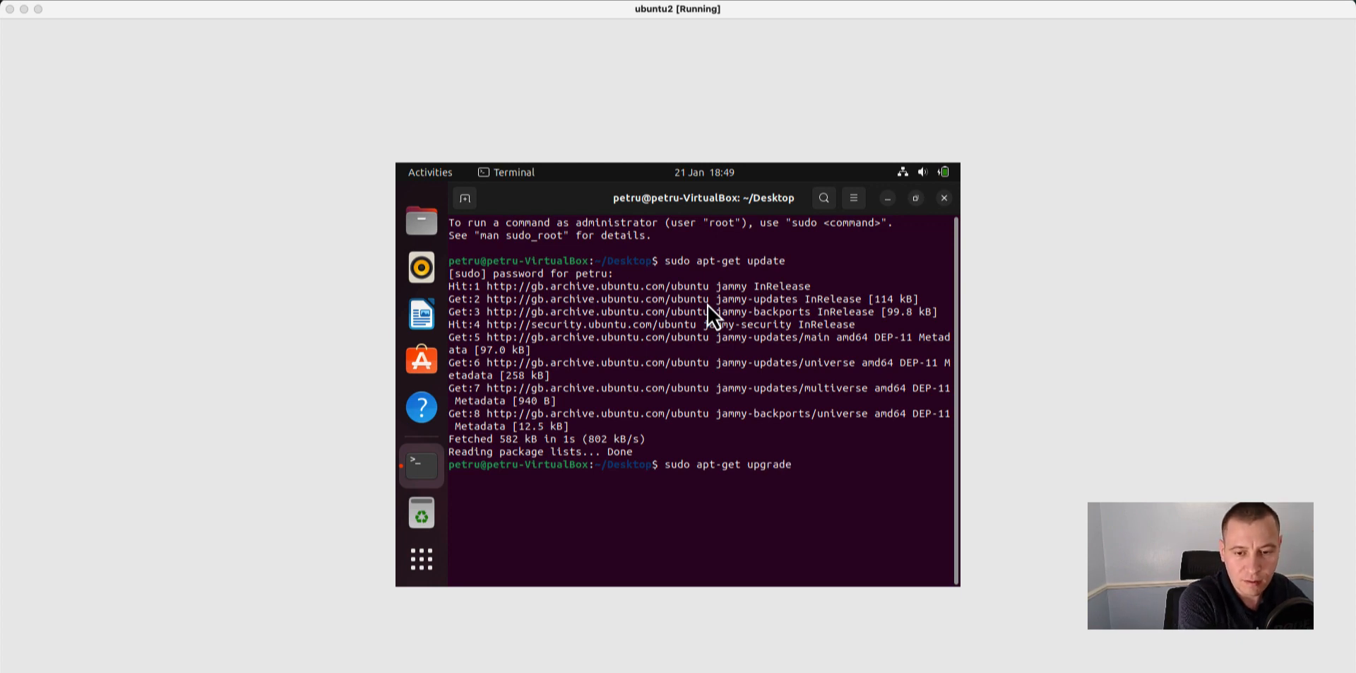
{"action": "key", "text": "Return"}
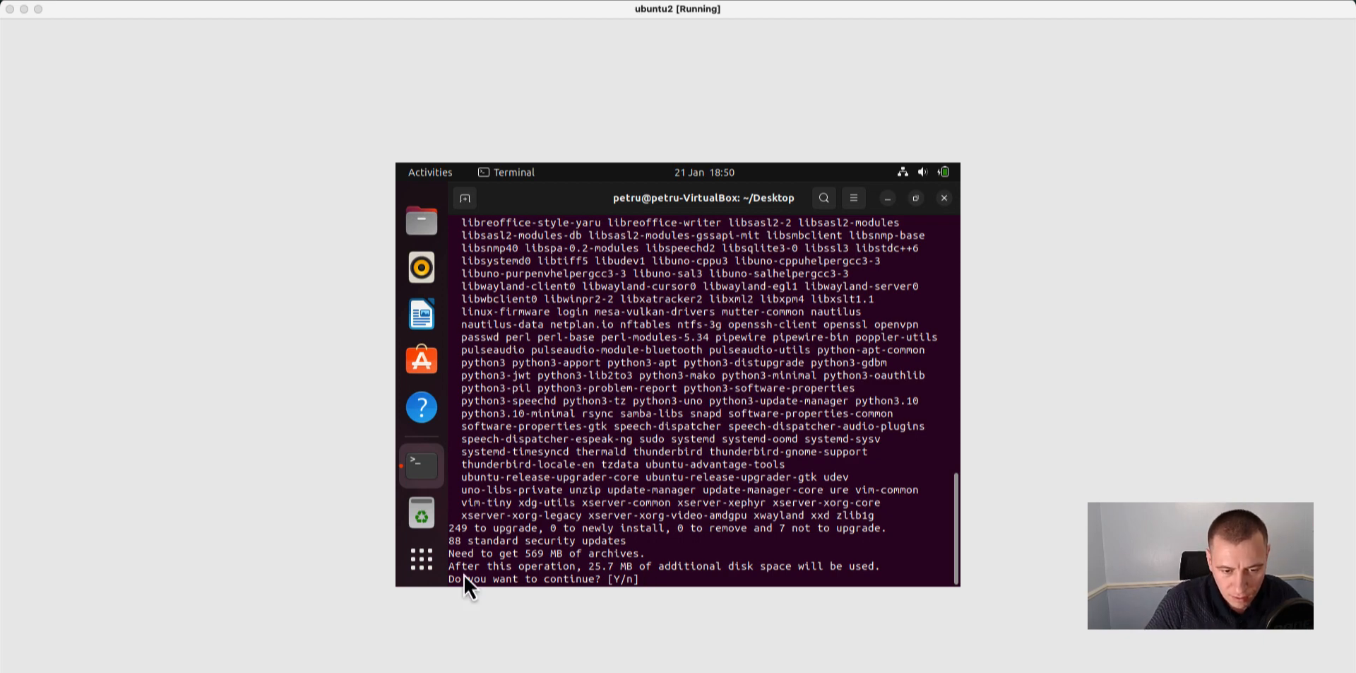
{"action": "left_click_drag", "start_coordinate": [455, 533], "coordinate": [653, 541]}
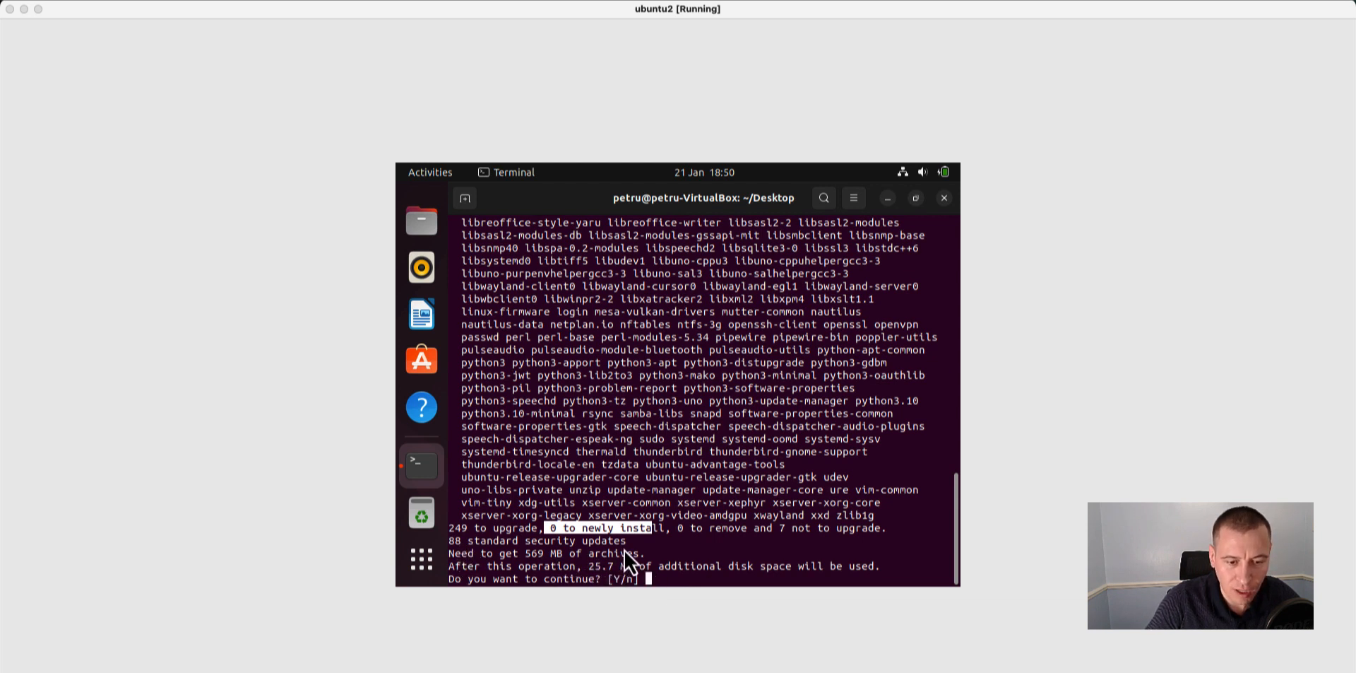
{"action": "left_click_drag", "start_coordinate": [520, 555], "coordinate": [577, 558]}
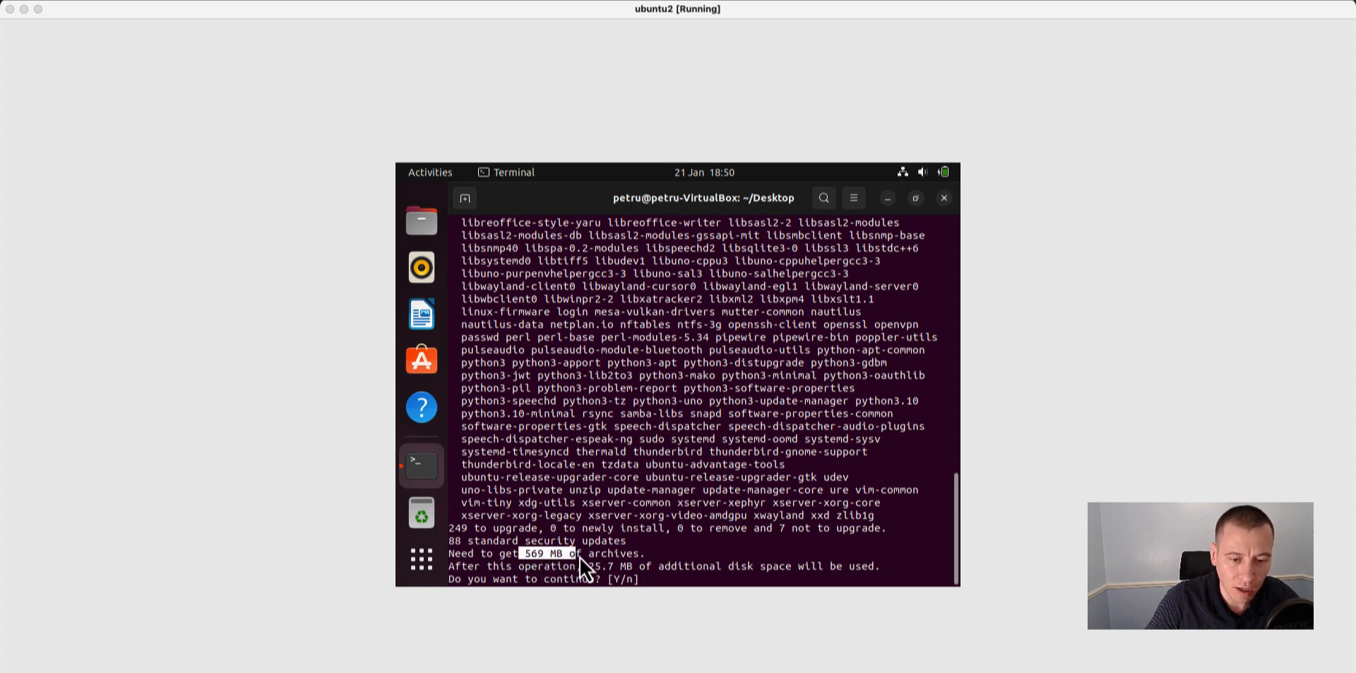
{"action": "left_click", "coordinate": [657, 573]}
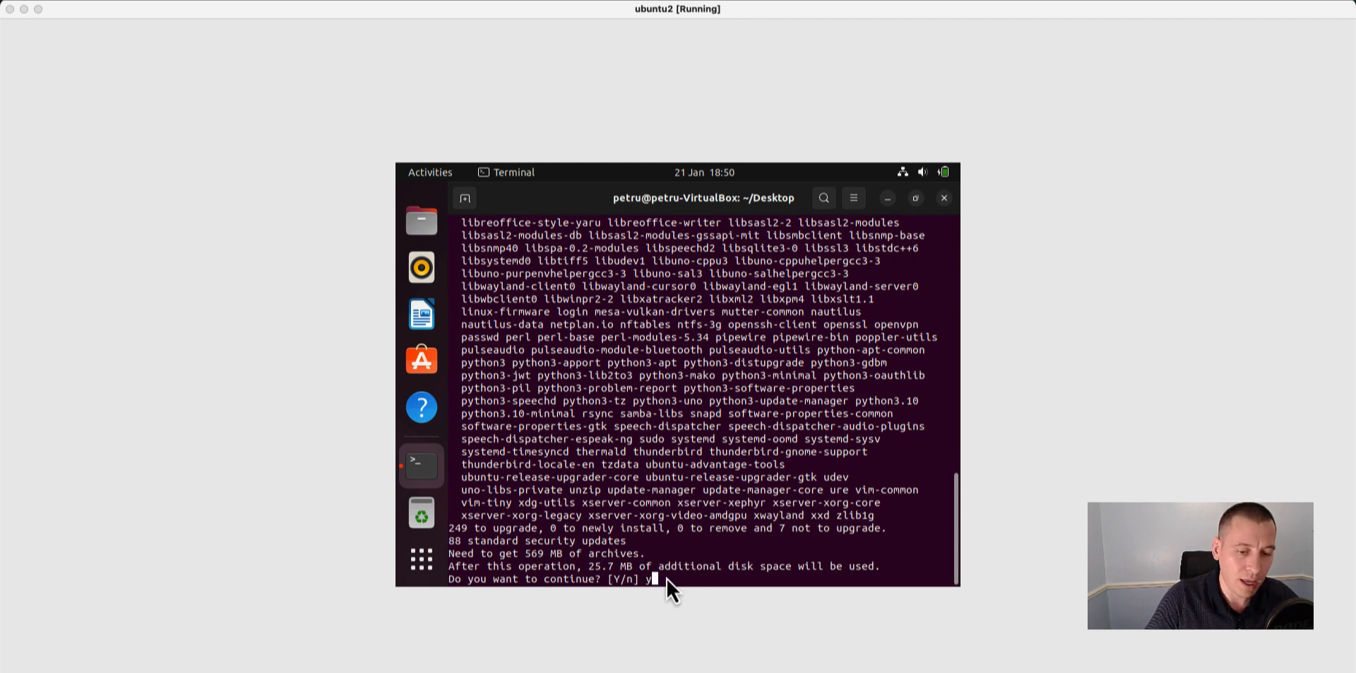
{"action": "type", "text": "y"}
{"action": "key", "text": "Return"}
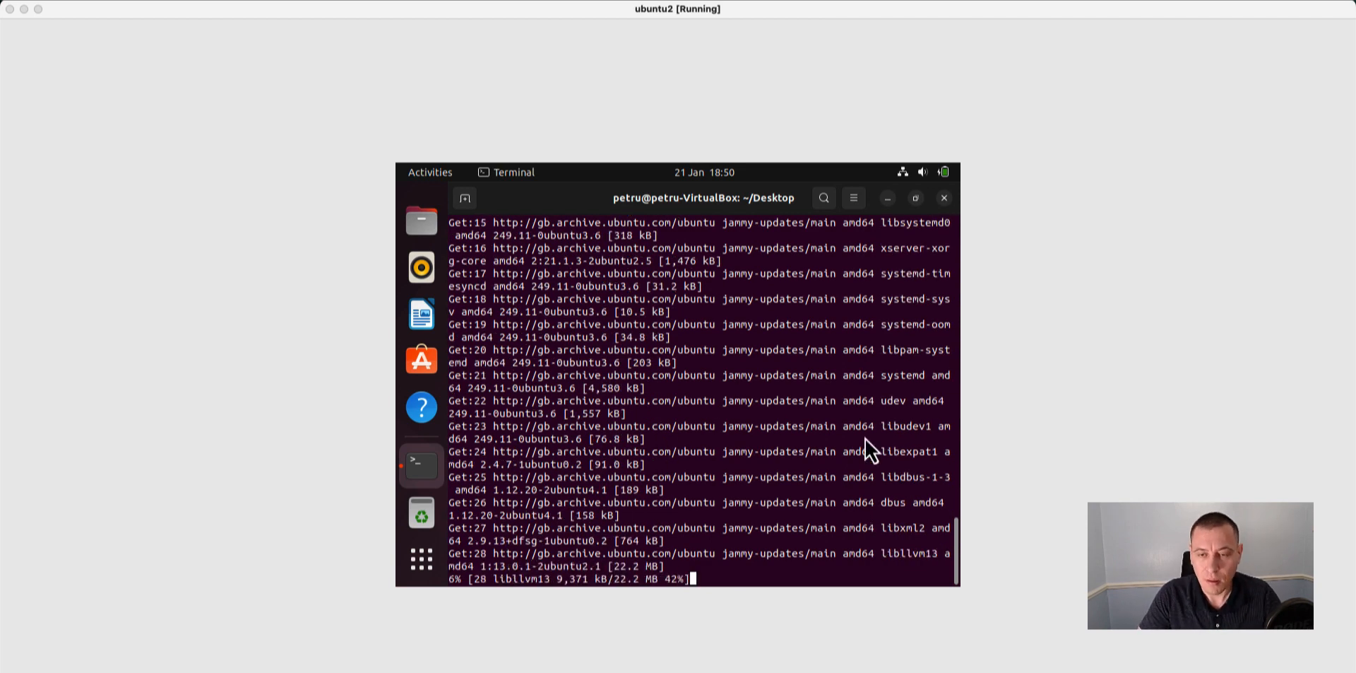
Minimize the terminal, look through the home folders in the file manager, and close it.
{"action": "left_click", "coordinate": [888, 199]}
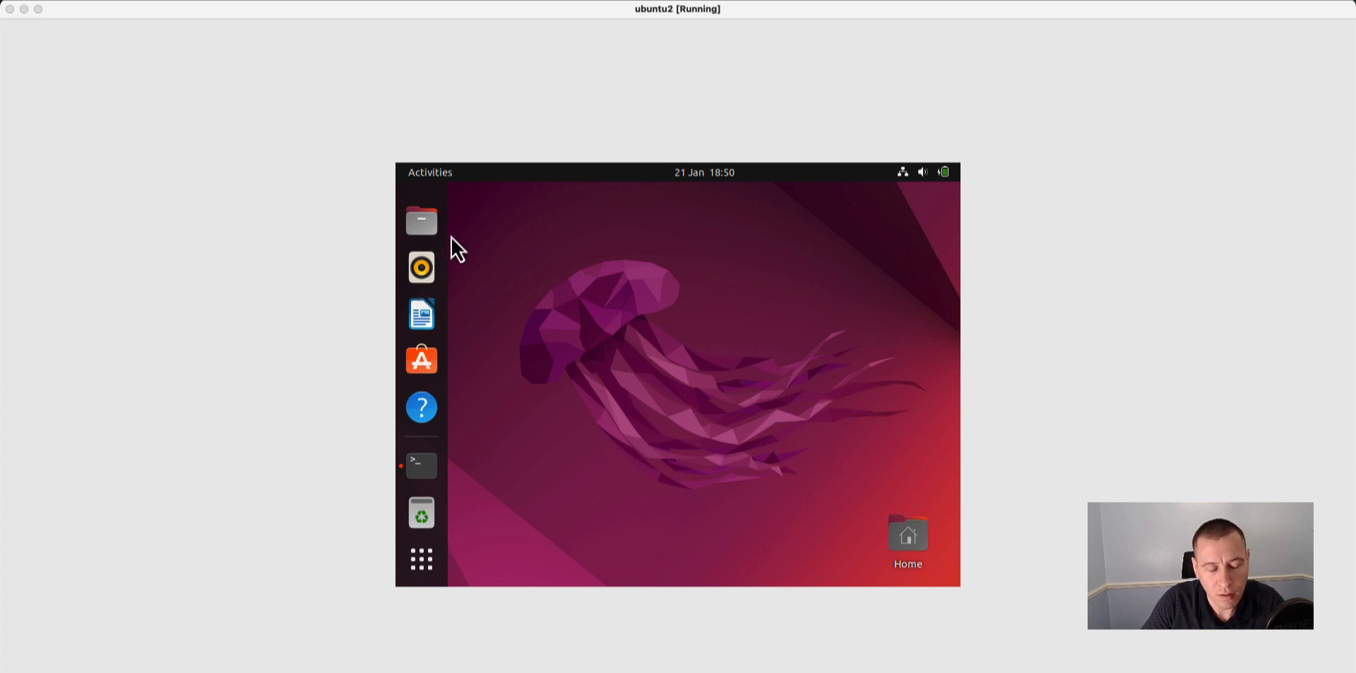
{"action": "left_click", "coordinate": [427, 226]}
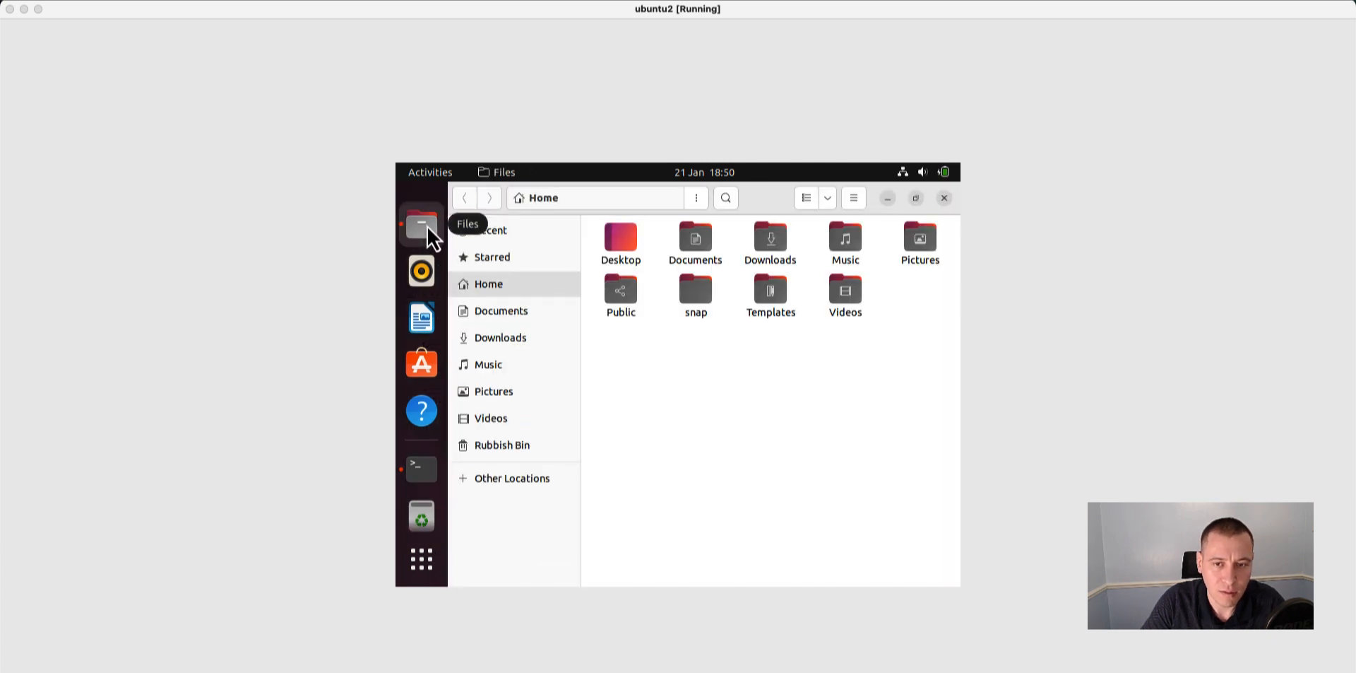
{"action": "left_click", "coordinate": [626, 250]}
{"action": "left_click", "coordinate": [701, 253]}
{"action": "left_click", "coordinate": [772, 255]}
{"action": "left_click", "coordinate": [822, 254]}
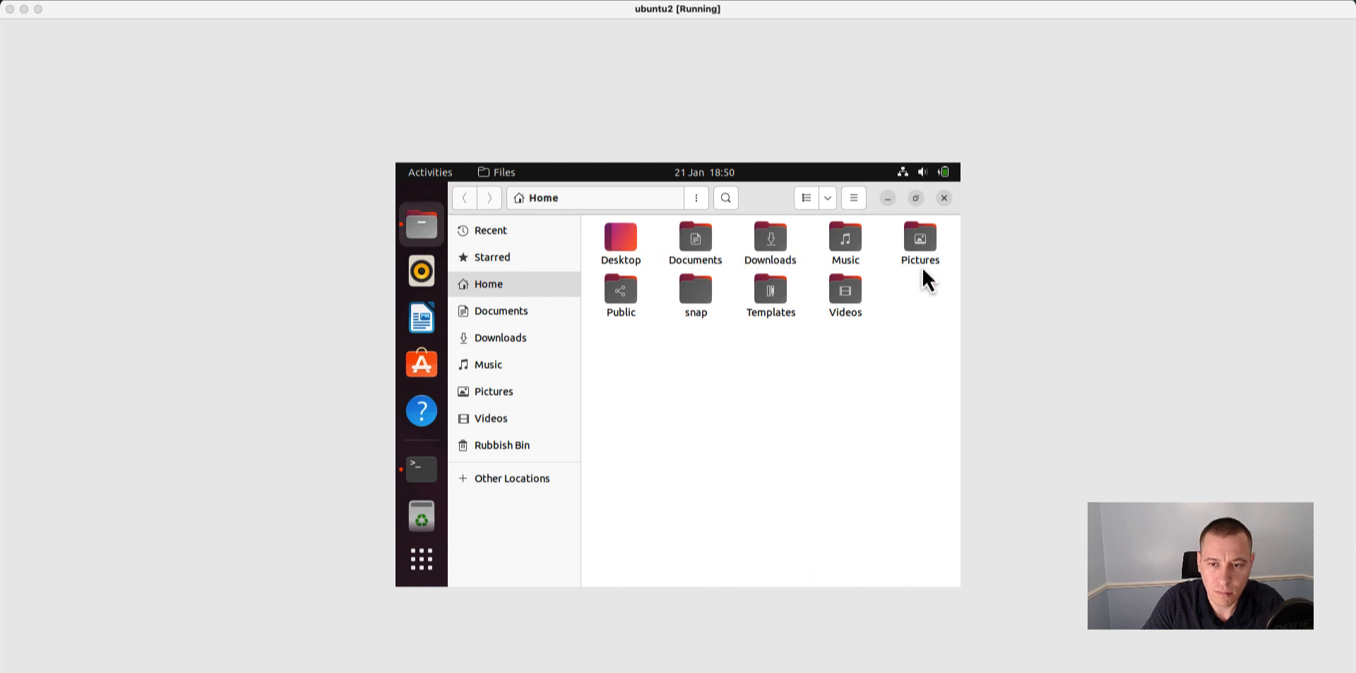
{"action": "left_click", "coordinate": [921, 260]}
{"action": "left_click", "coordinate": [626, 295]}
{"action": "left_click", "coordinate": [700, 290]}
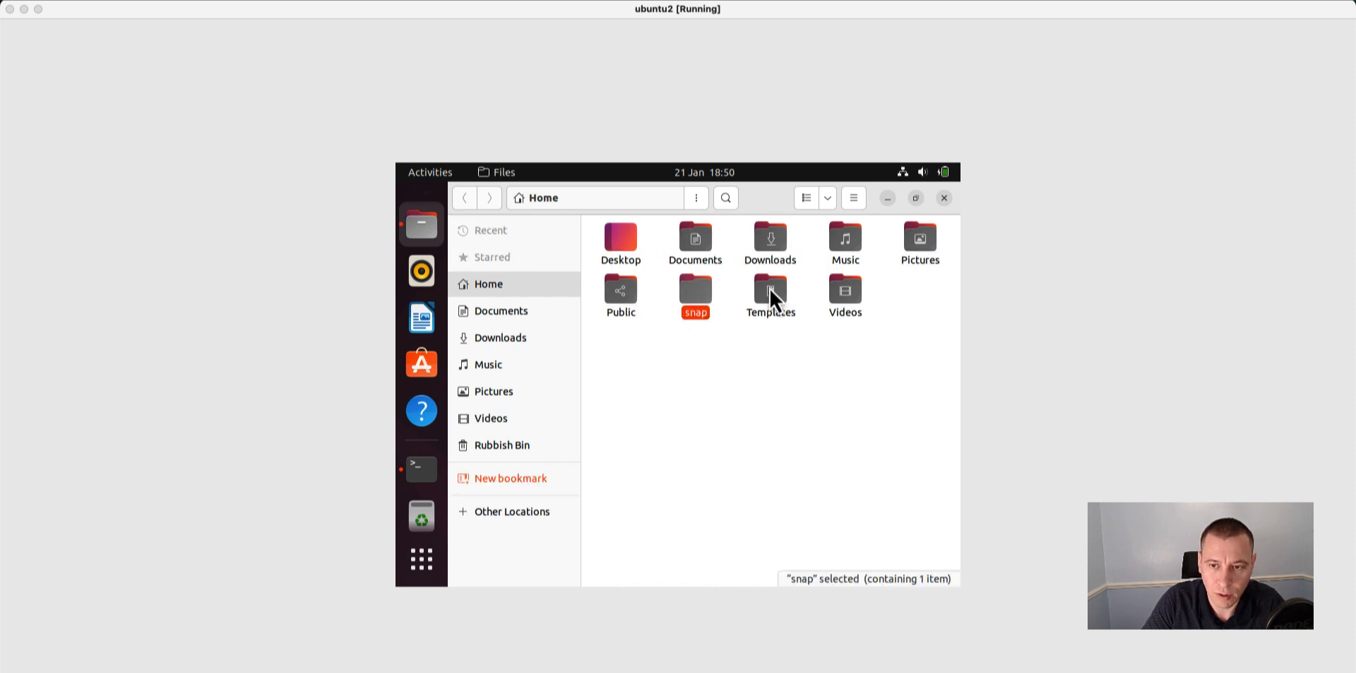
{"action": "left_click", "coordinate": [945, 198]}
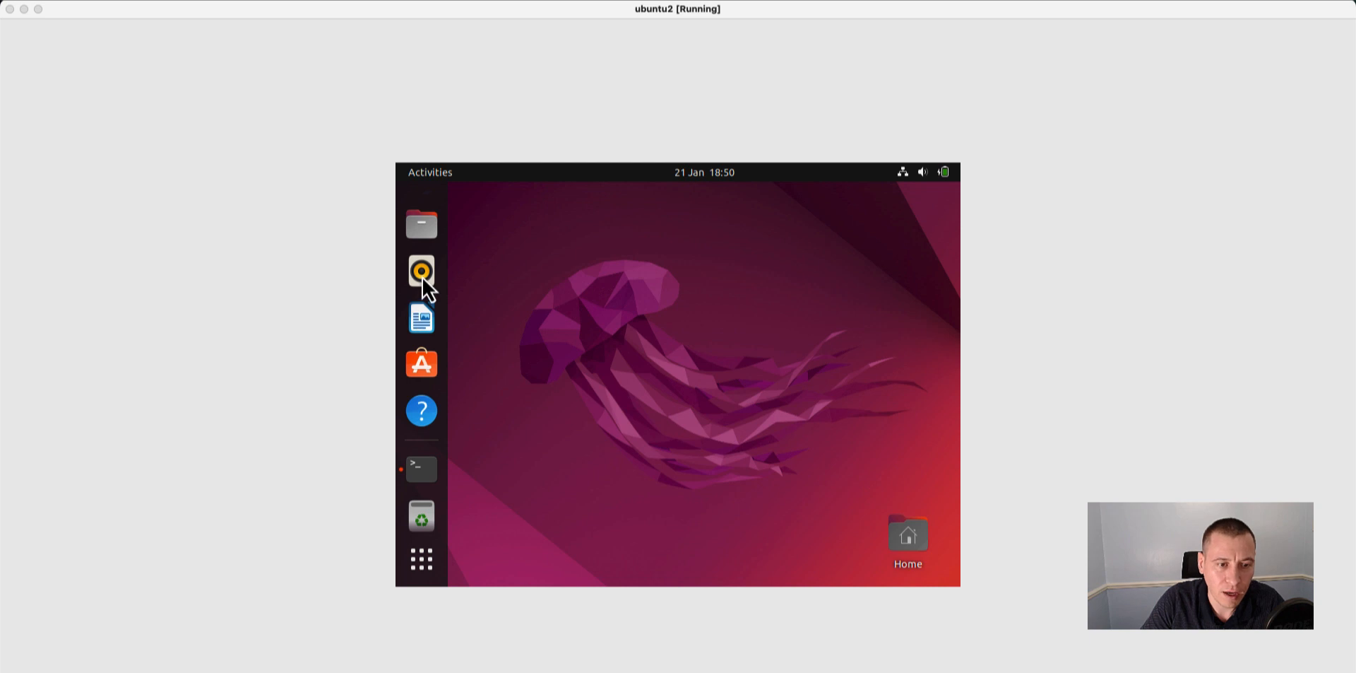
Open Rhythmbox and LibreOffice Writer in turn for a brief look, dismissing Writer's startup tip and closing each application.
{"action": "left_click", "coordinate": [422, 272]}
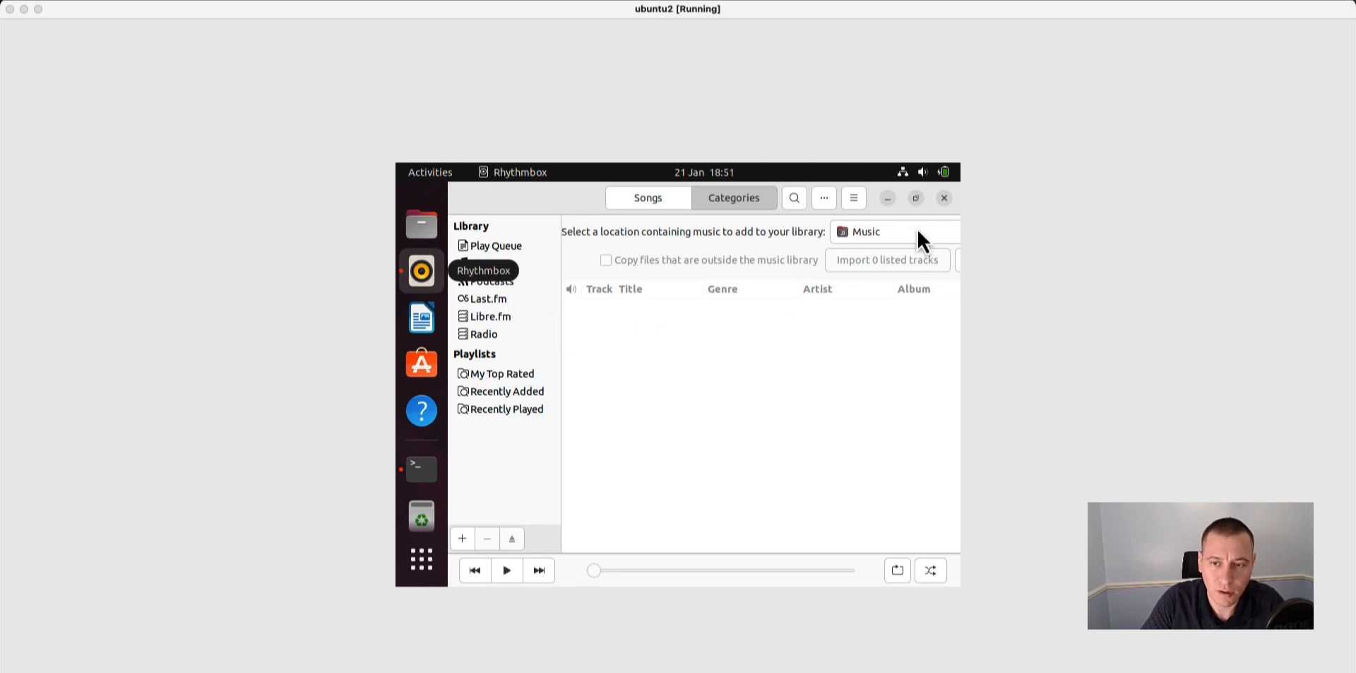
{"action": "left_click", "coordinate": [942, 200]}
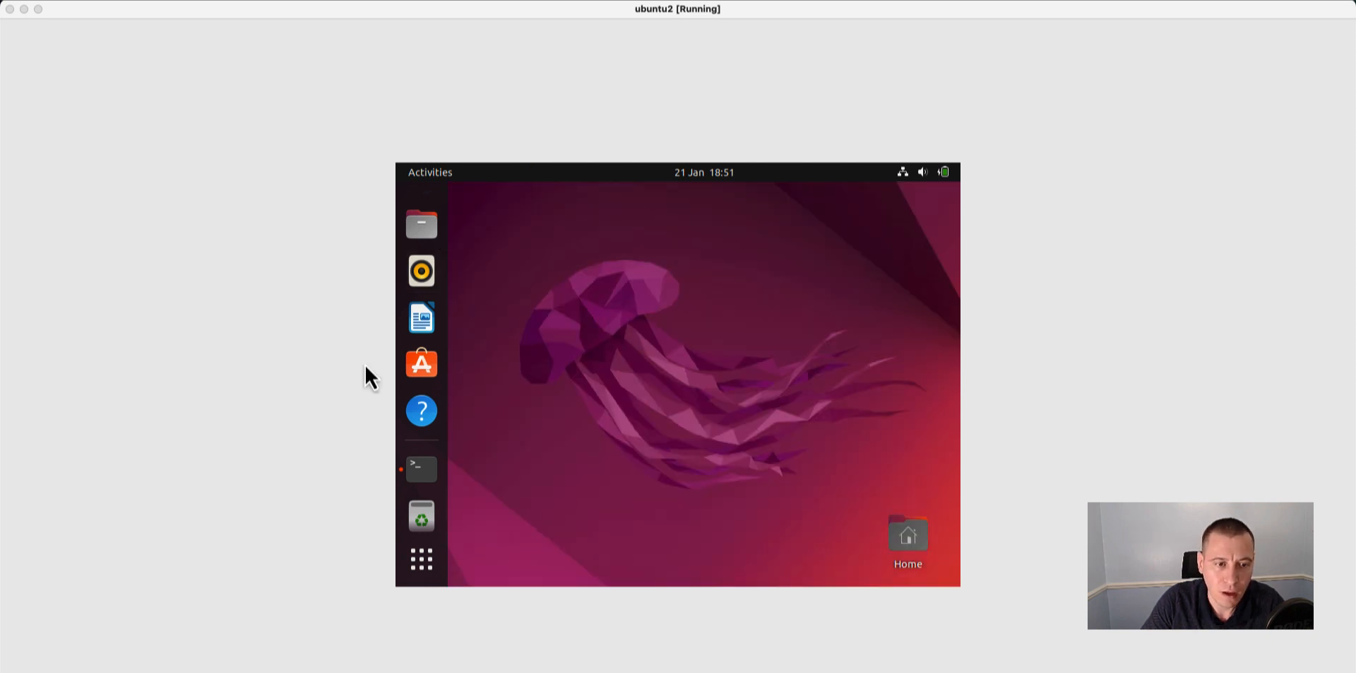
{"action": "left_click", "coordinate": [421, 328]}
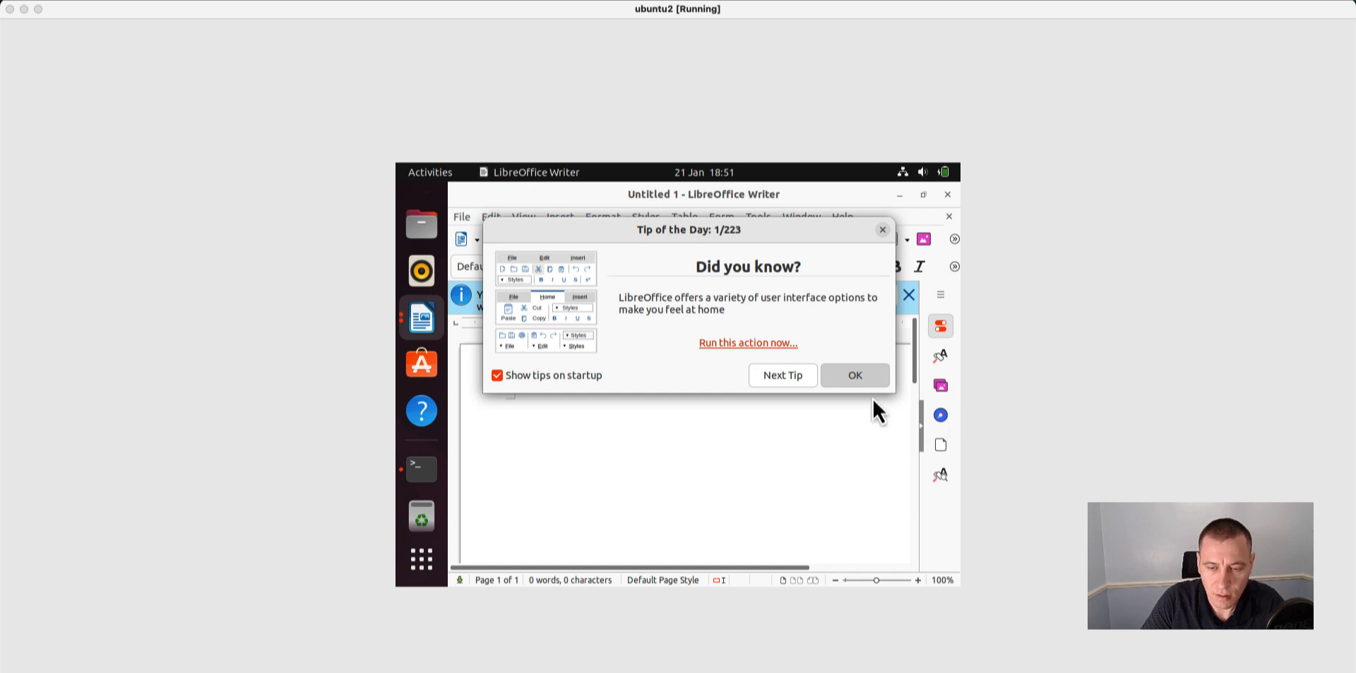
{"action": "left_click", "coordinate": [858, 378]}
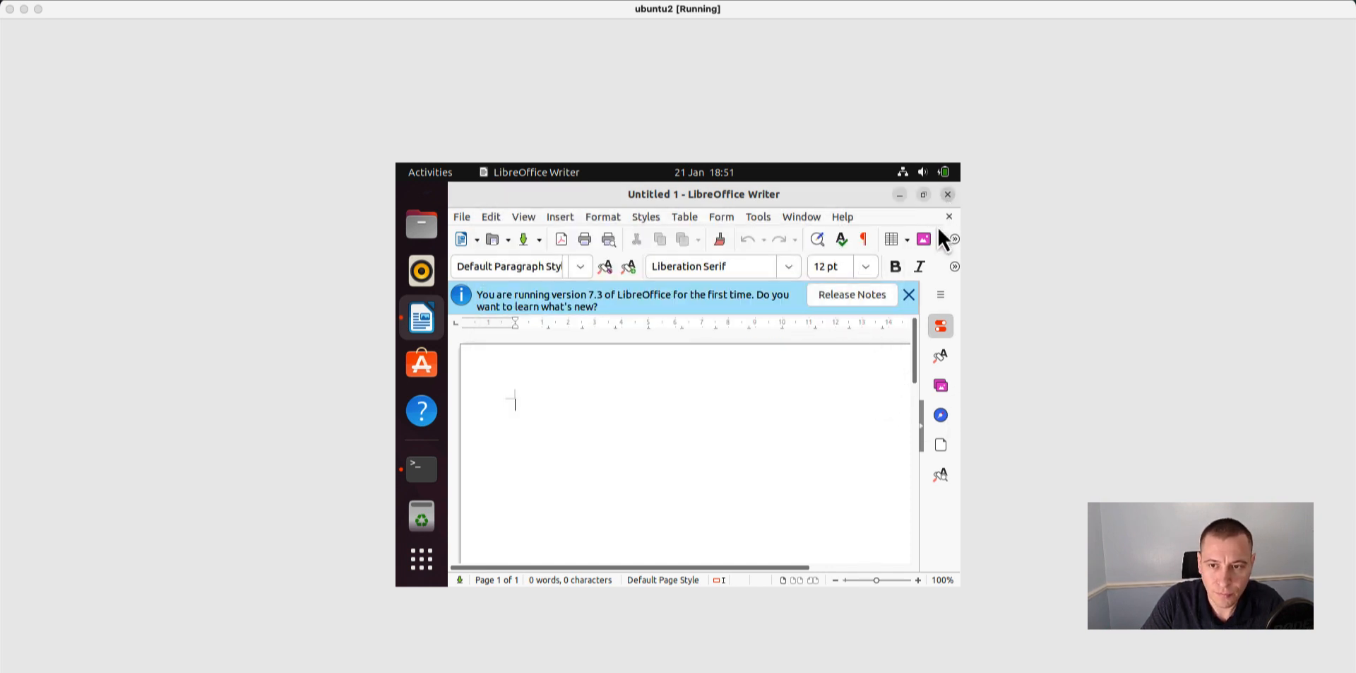
{"action": "left_click", "coordinate": [947, 195]}
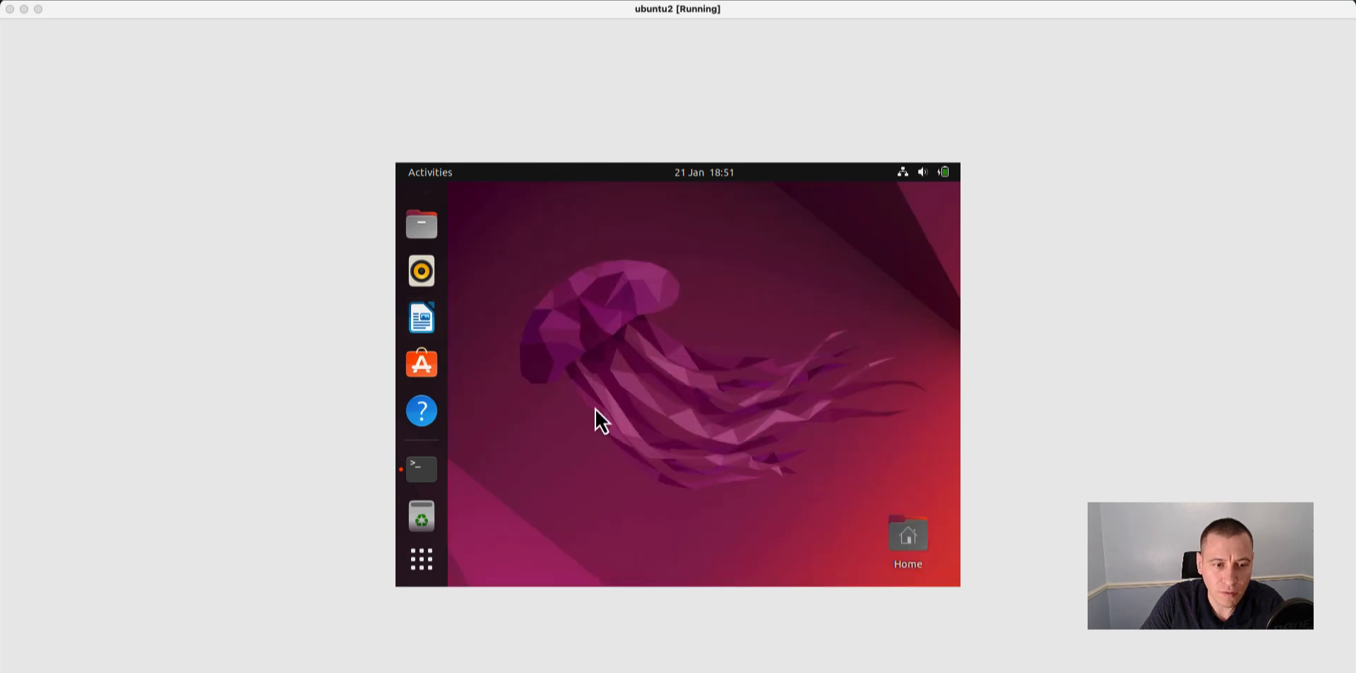
Open the Ubuntu Software application to view its catalogue.
{"action": "left_click", "coordinate": [422, 370]}
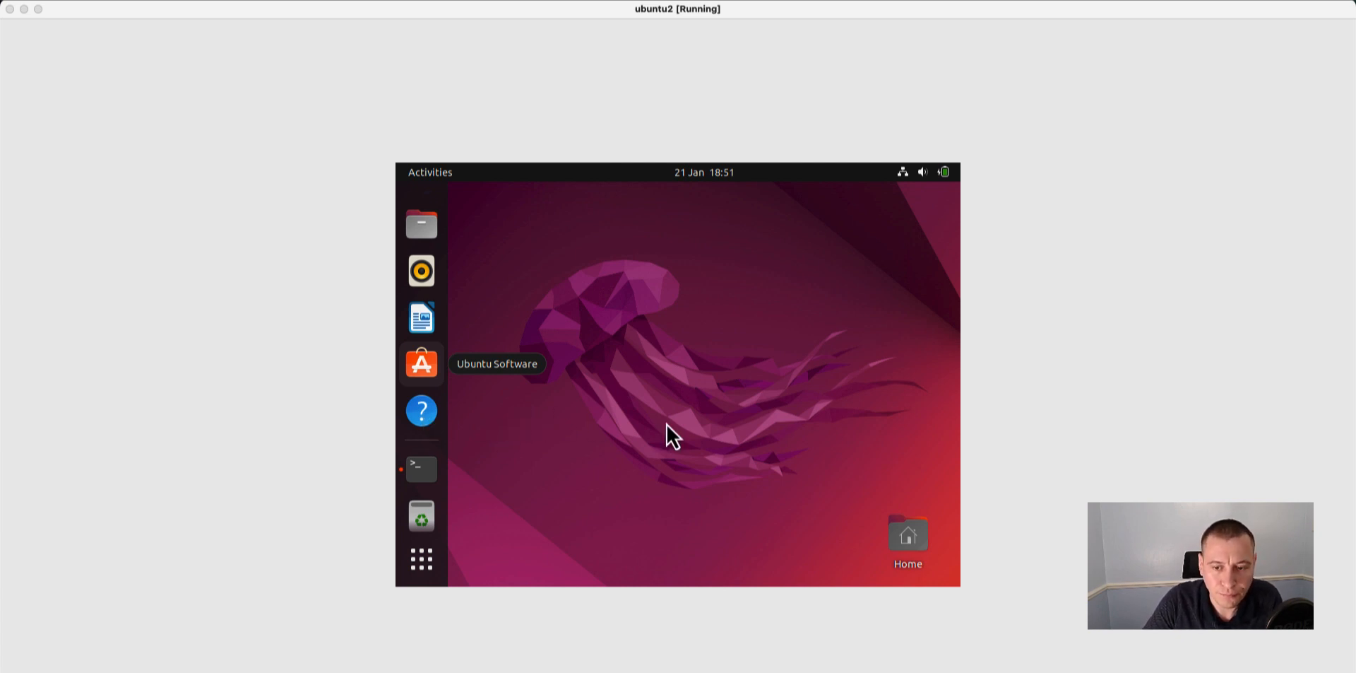
{"action": "left_click_drag", "start_coordinate": [670, 422], "coordinate": [667, 422]}
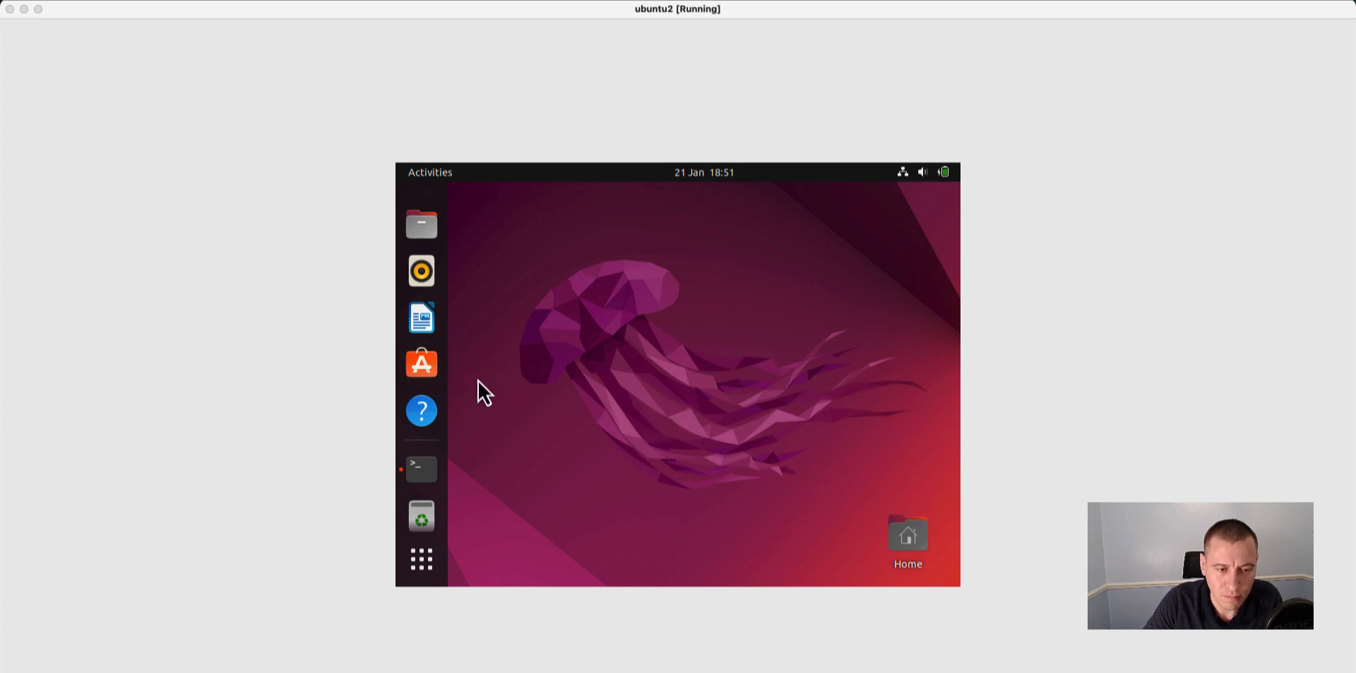
{"action": "left_click", "coordinate": [424, 370]}
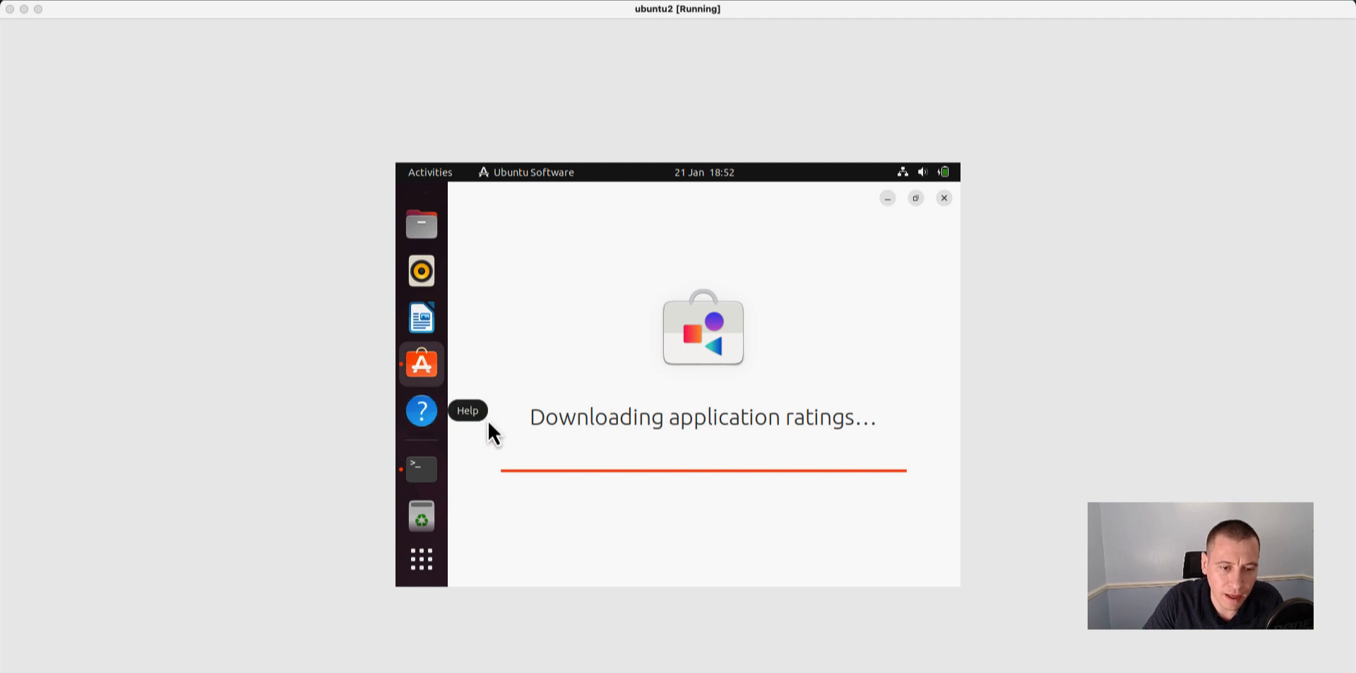
{"action": "right_click", "coordinate": [435, 413]}
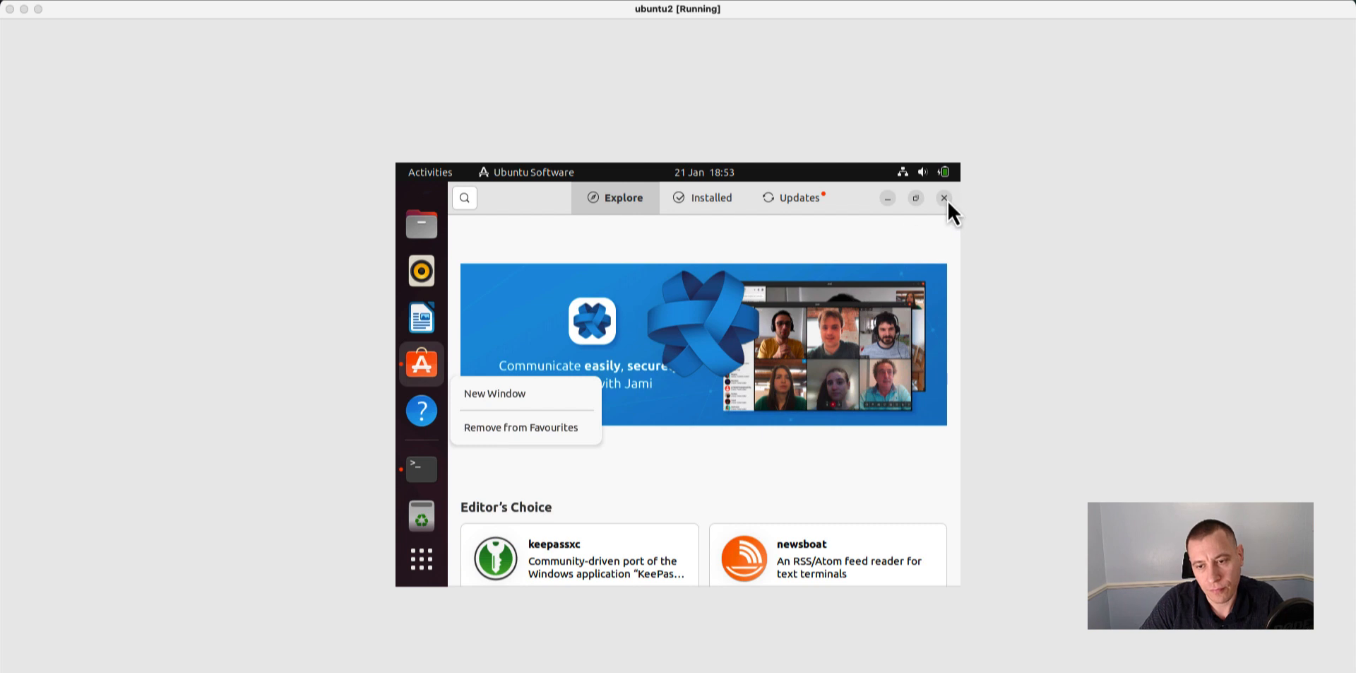
{"action": "left_click", "coordinate": [445, 551]}
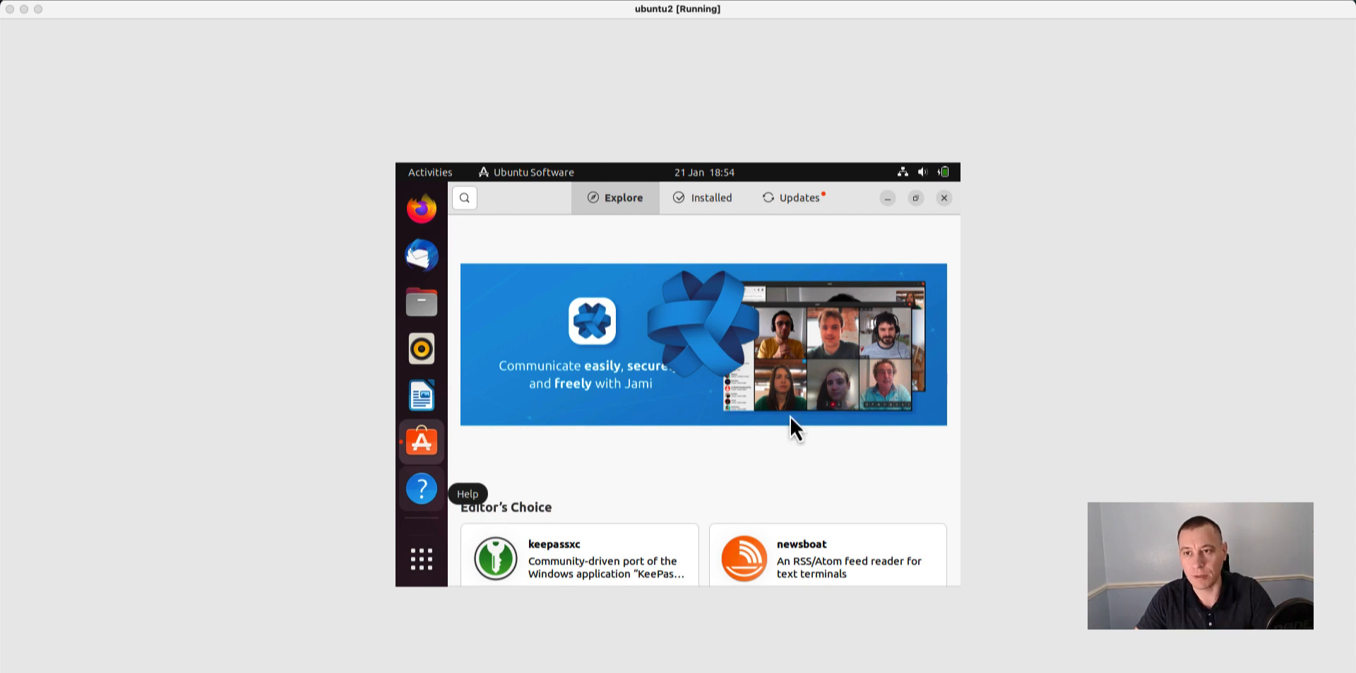
{"action": "left_click", "coordinate": [1077, 9]}
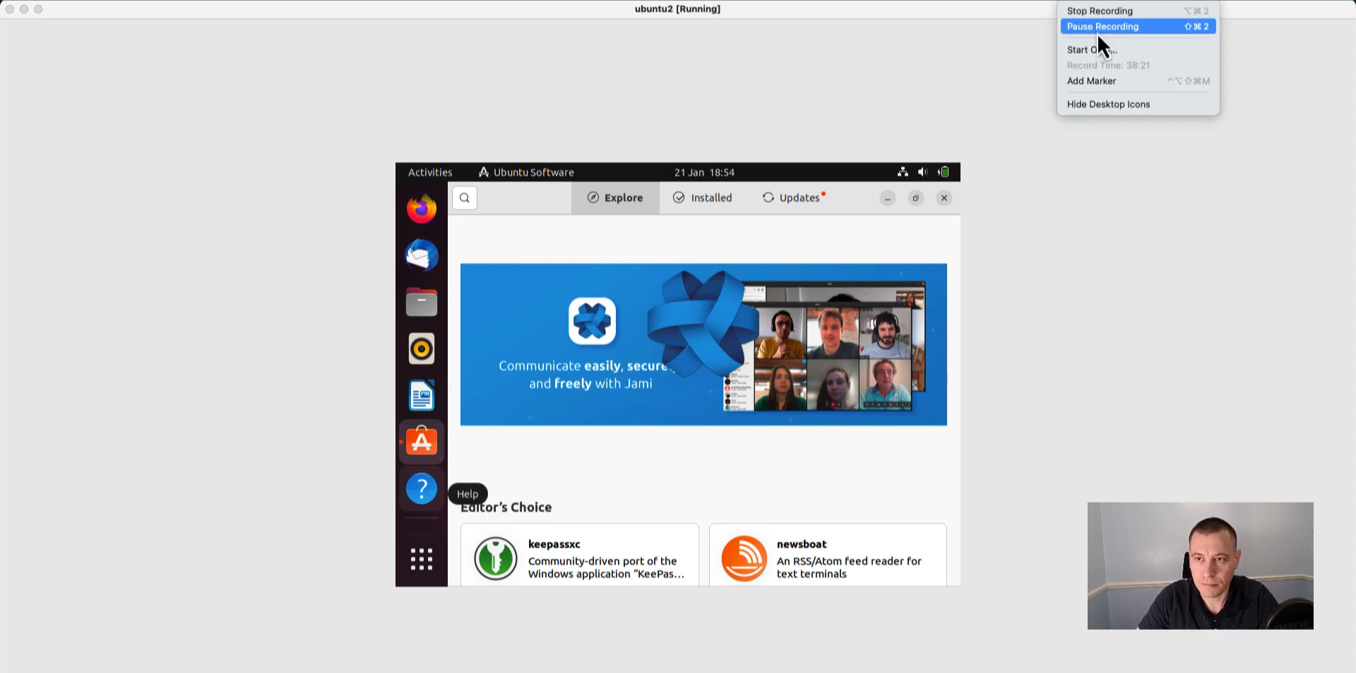